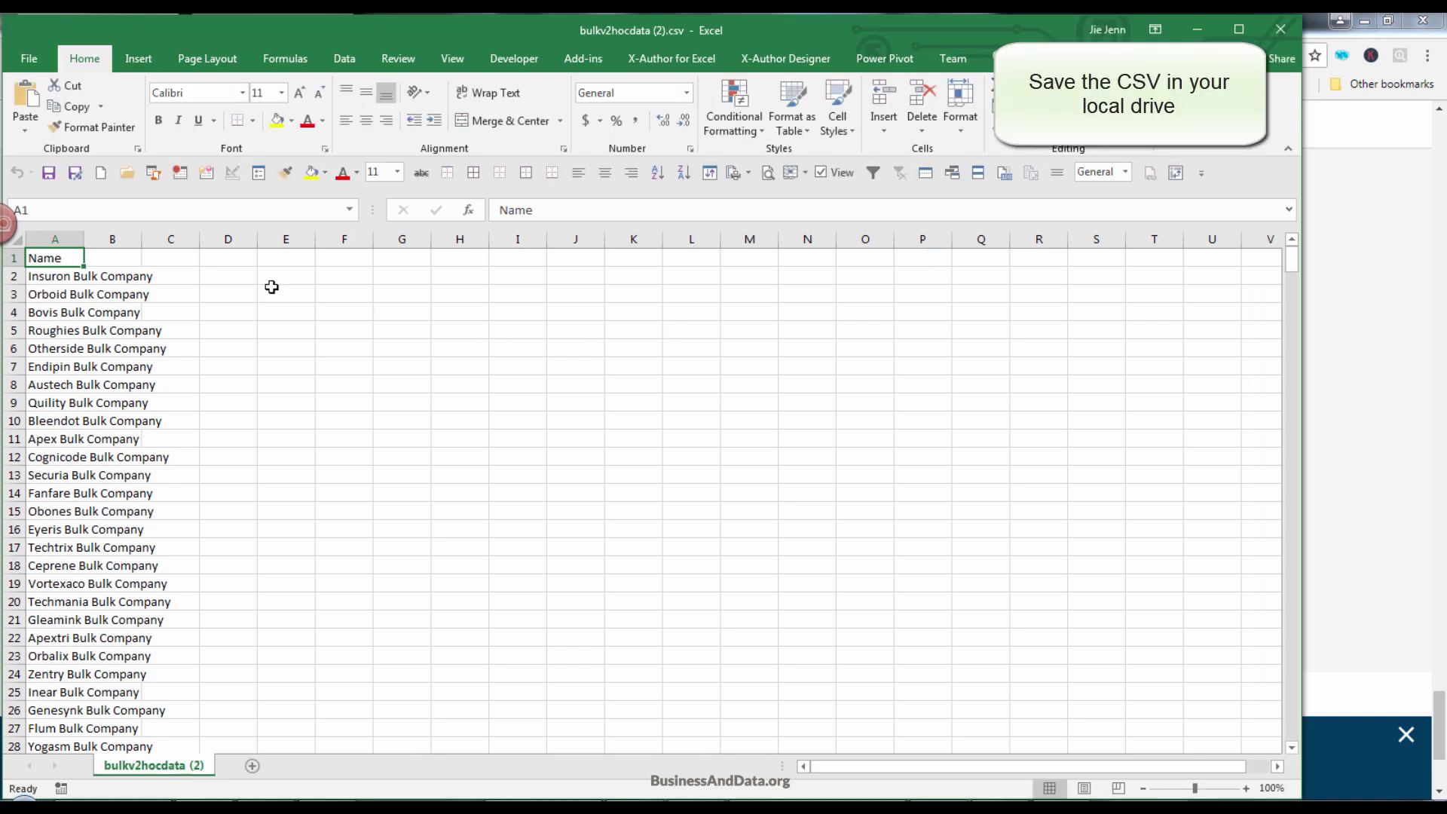
Save the CSV file as bulkv2hocdata.csv in the Salesforce Trailhead folder inside the Test folder
click(74, 165)
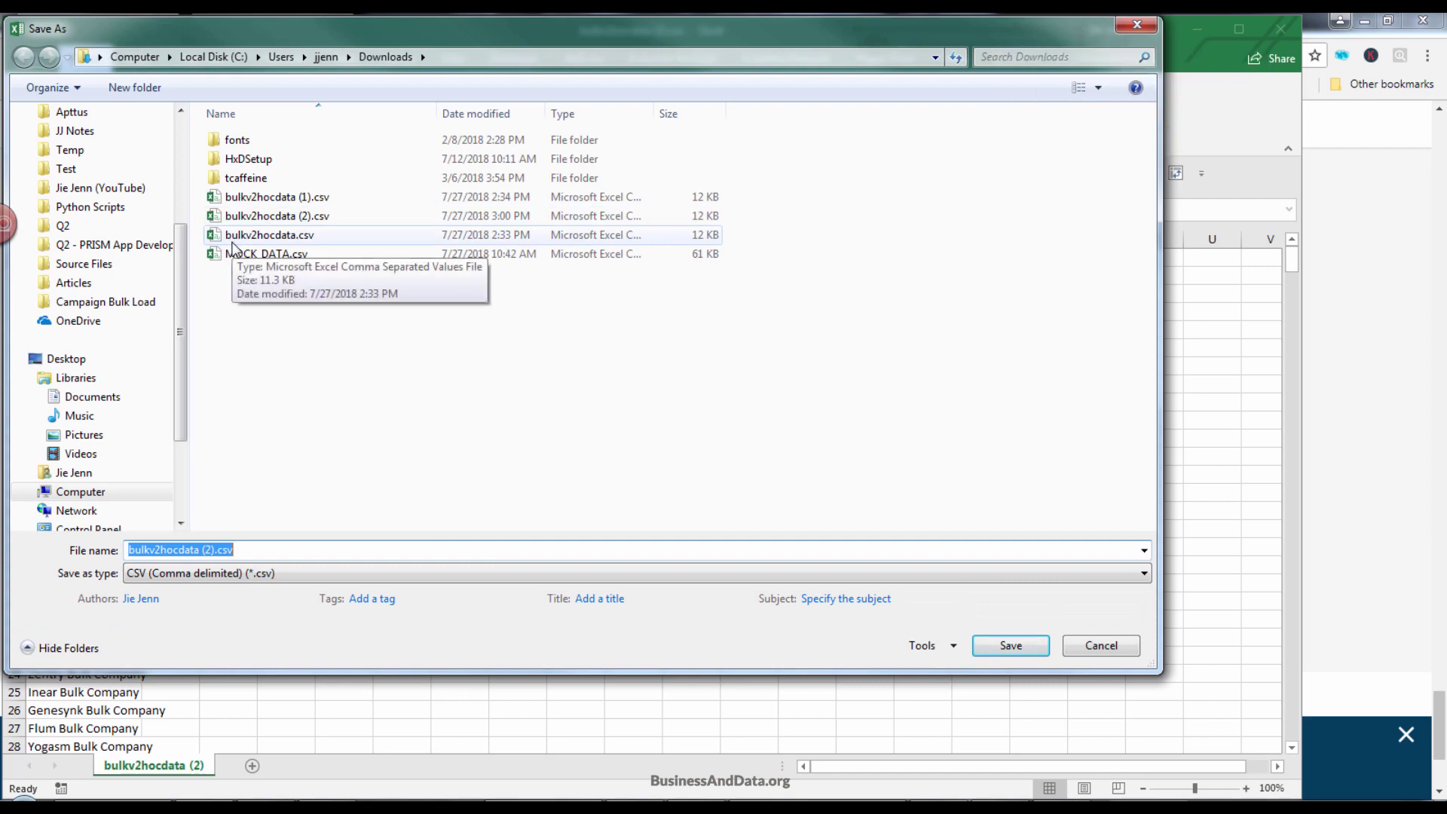
click(126, 170)
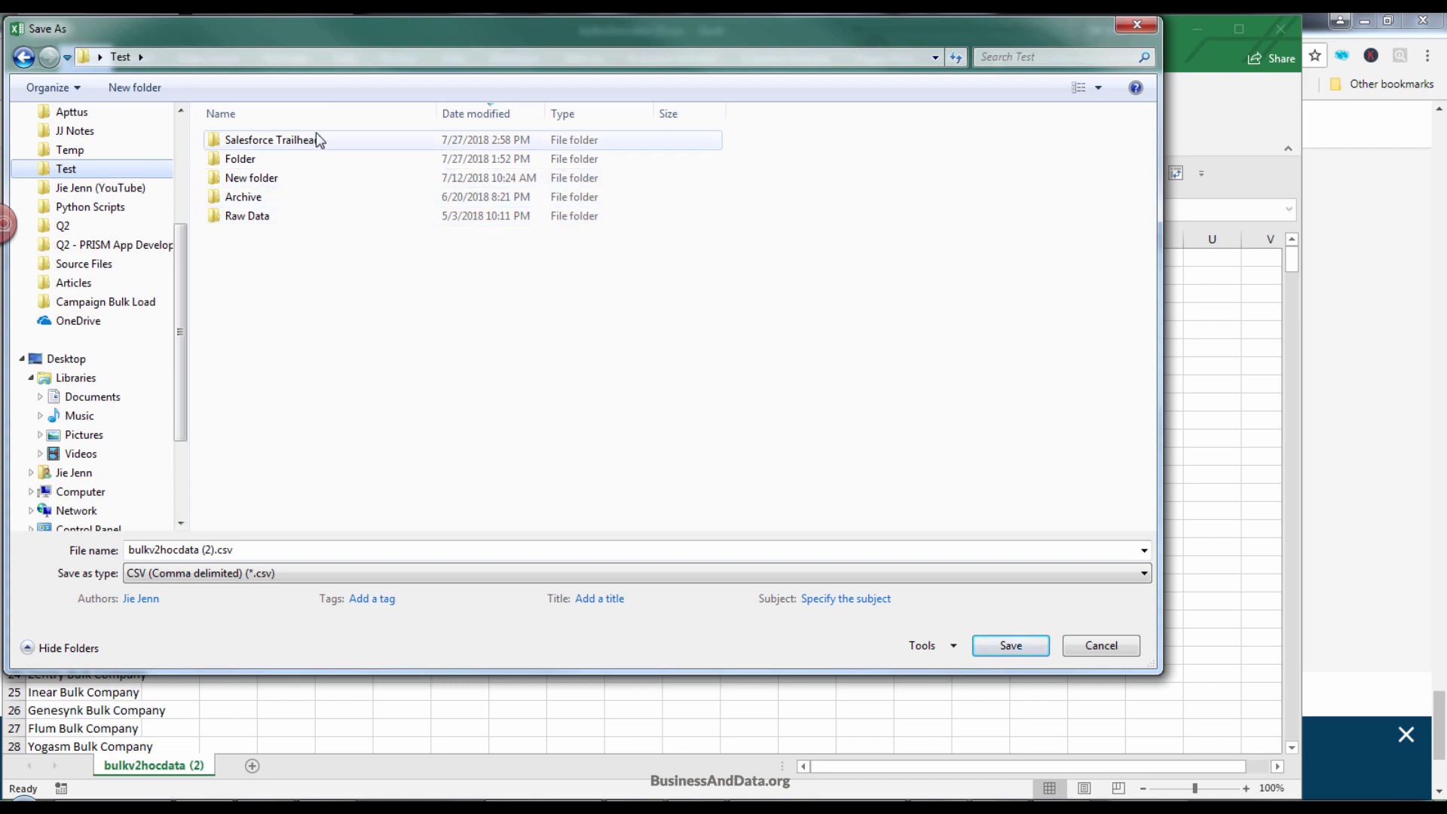
double_click(317, 139)
click(210, 549)
click(211, 550)
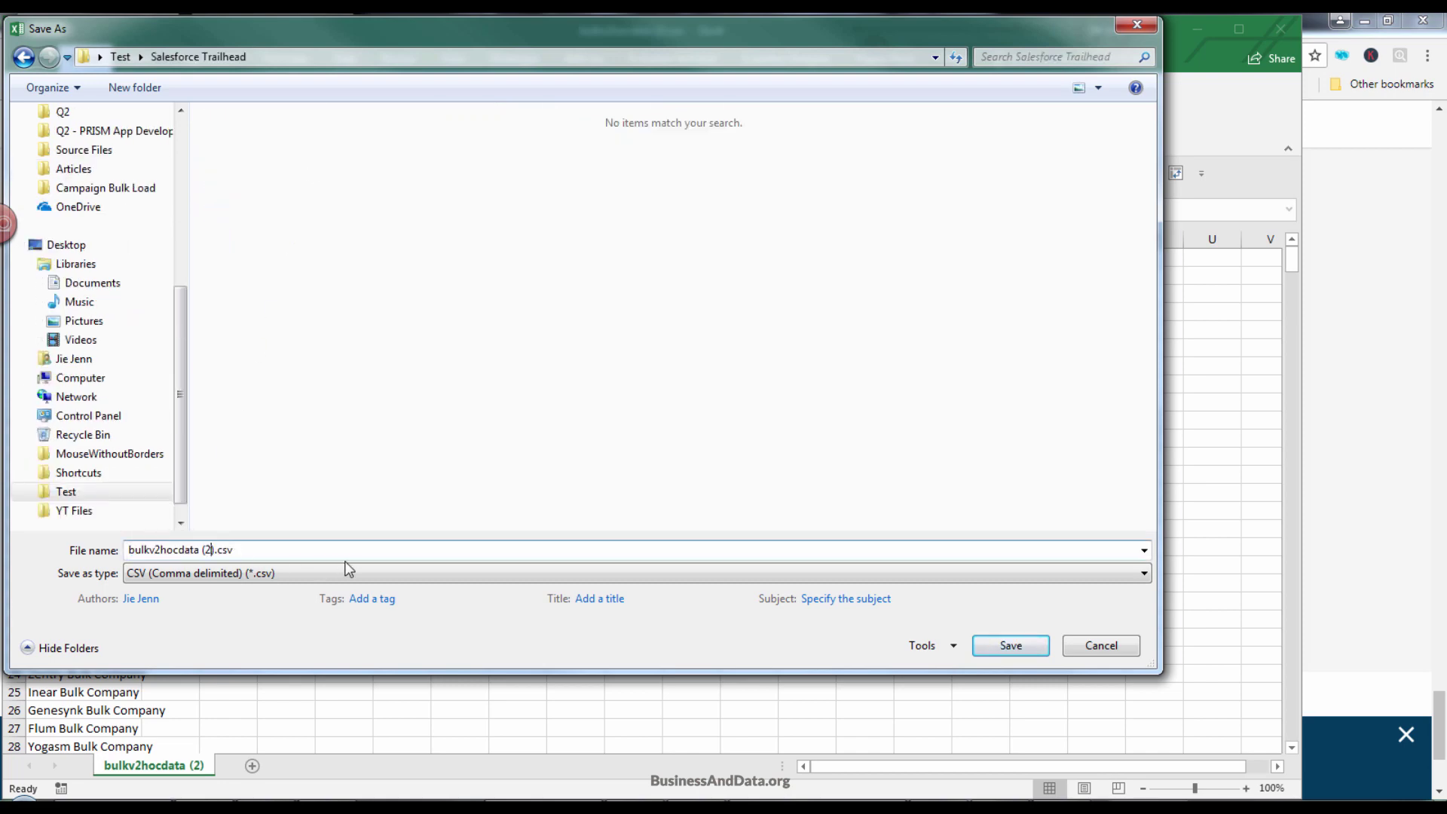
key(BackSpace)
key(BackSpace)
key(BackSpace)
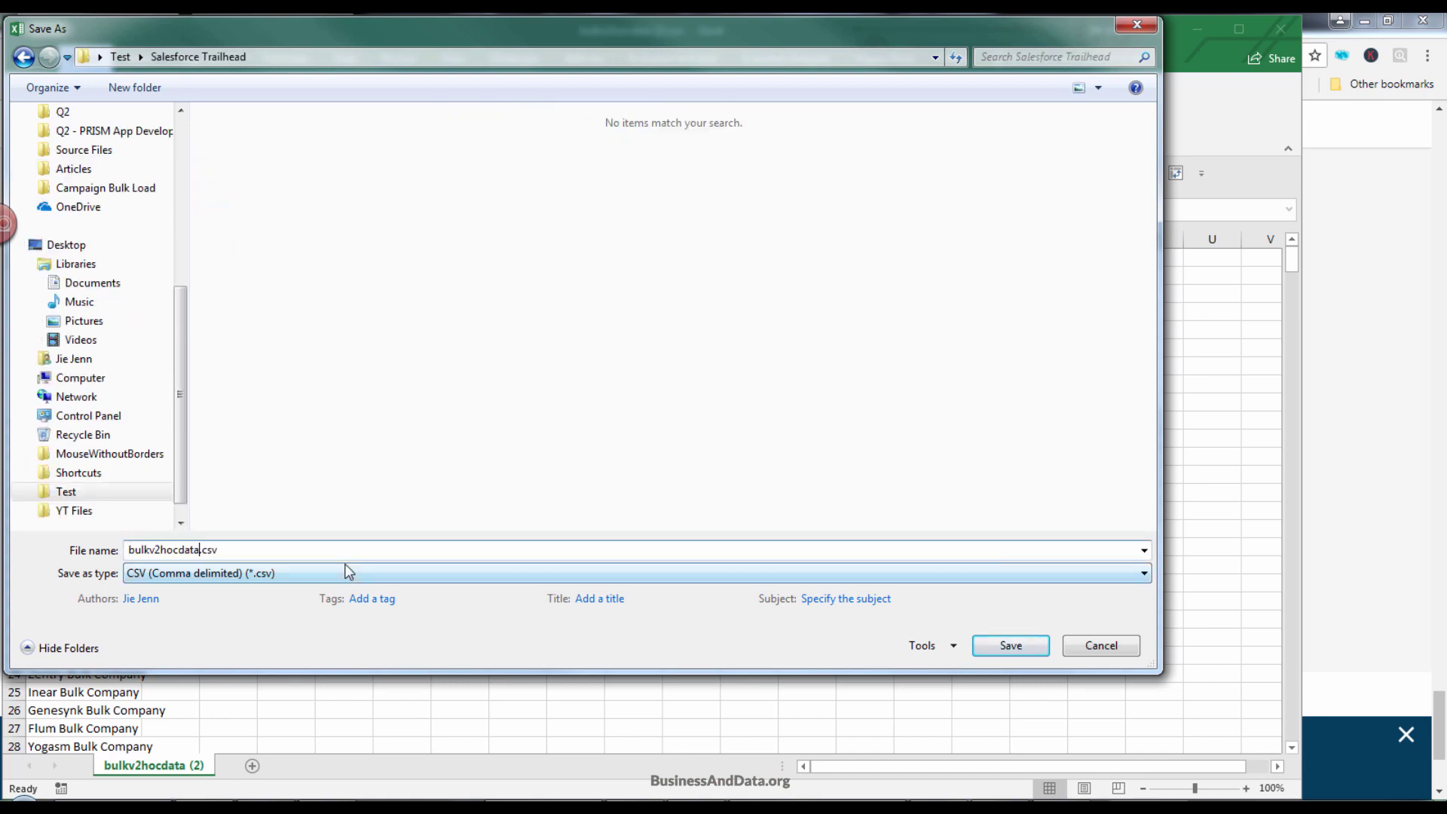
key(Return)
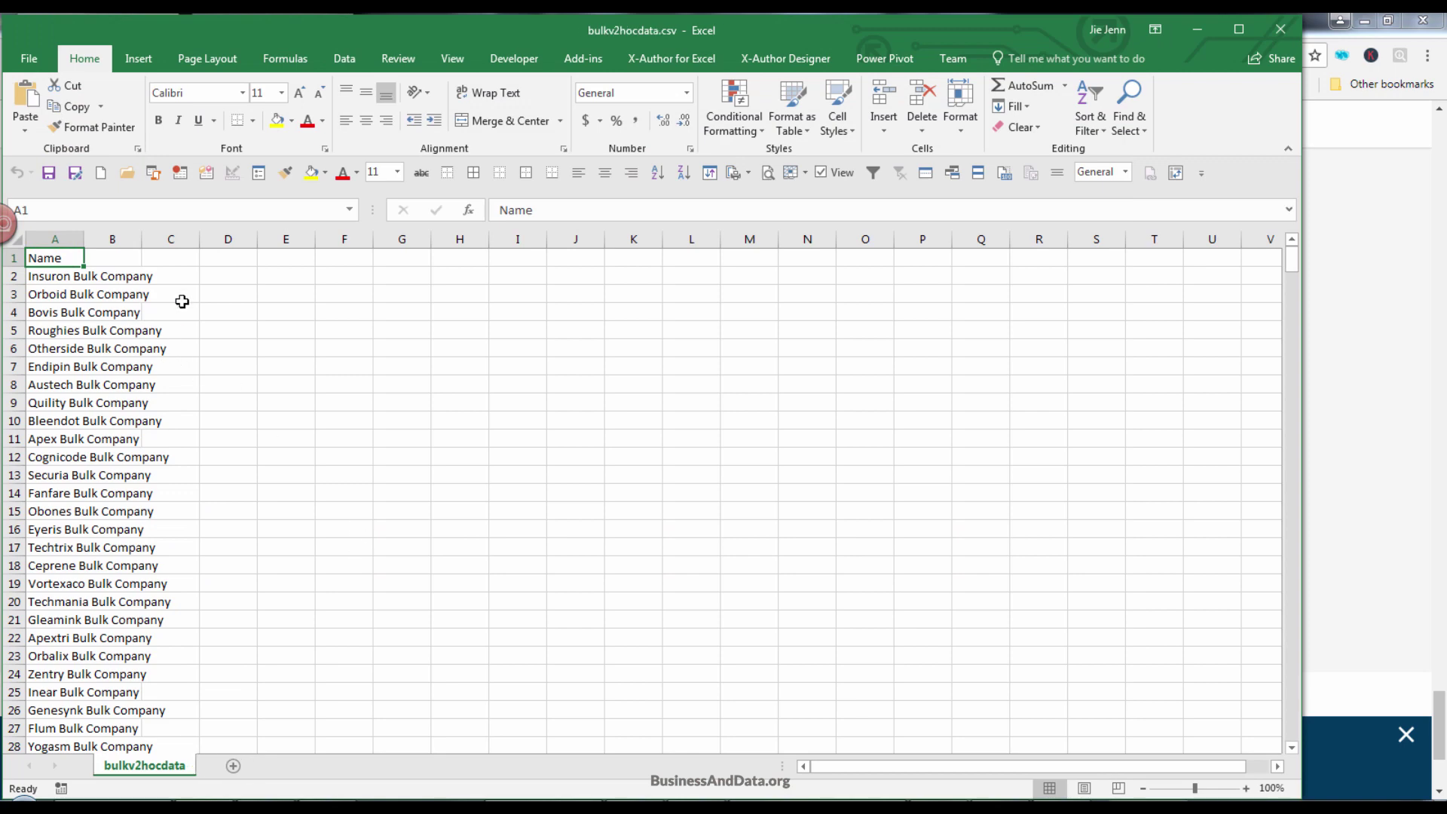
Put away the Excel window and switch to the Workbench login page in the browser after reviewing the Trailhead challenge
click(92, 233)
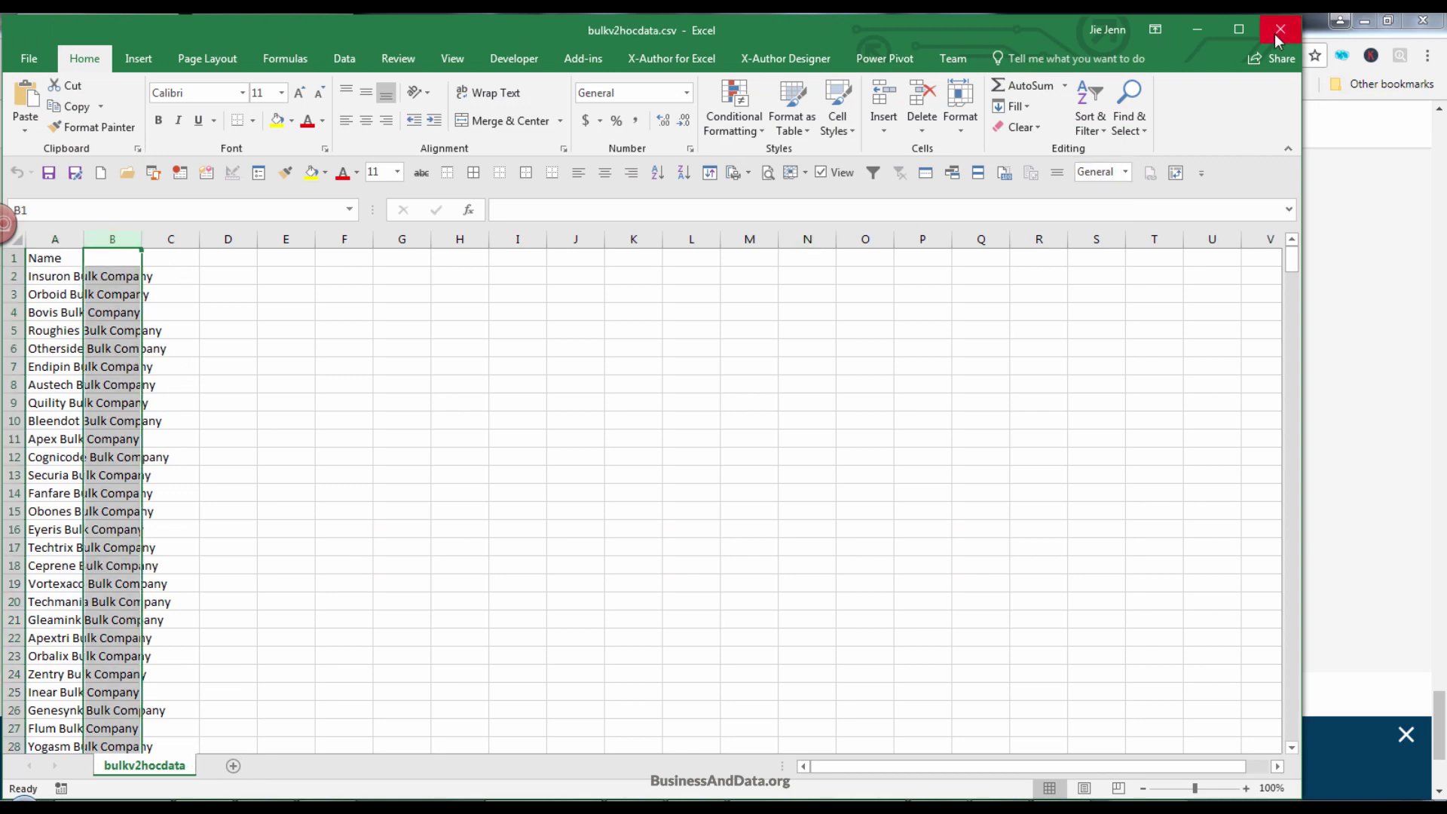
click(1209, 33)
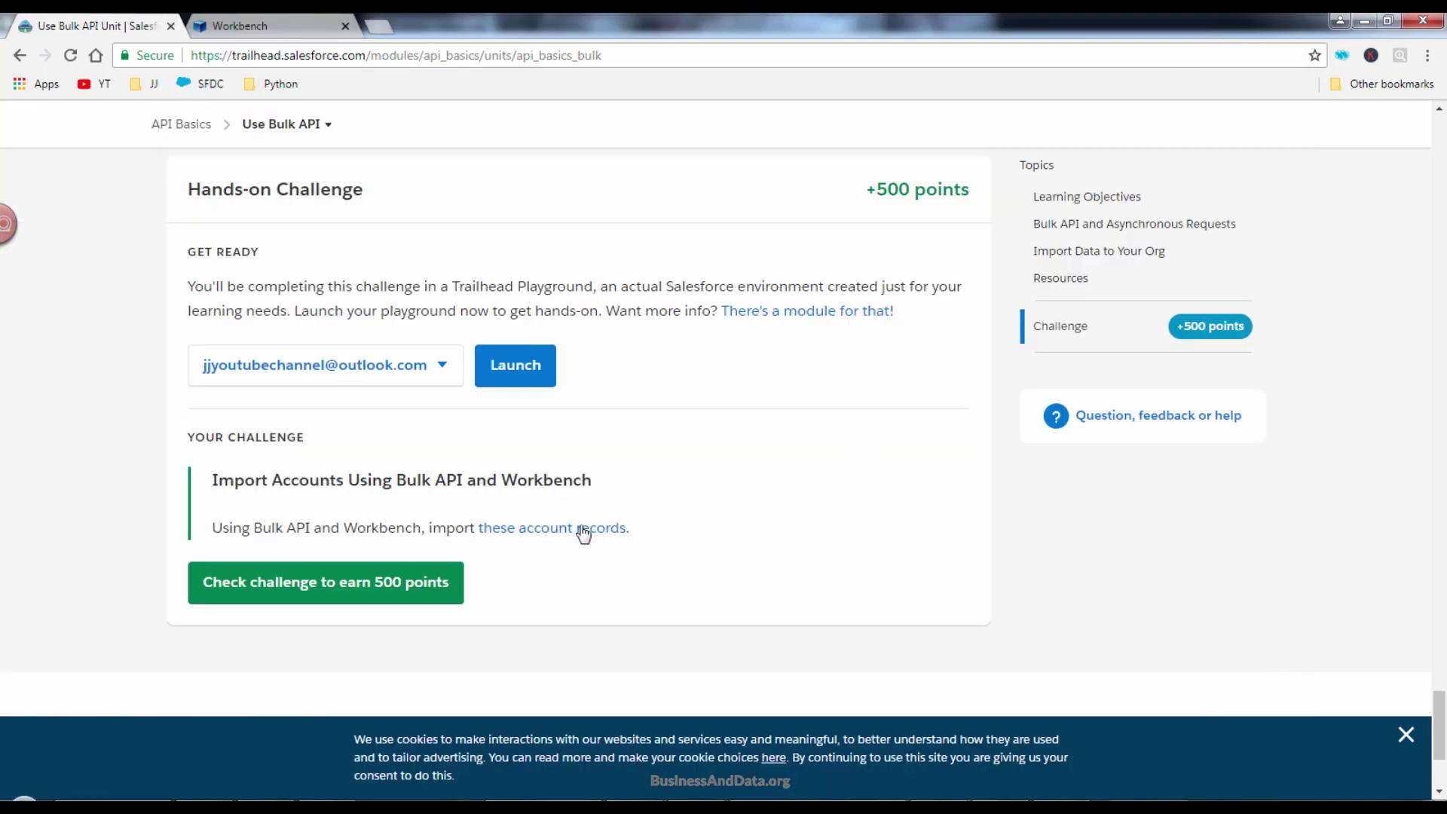
drag(346, 527, 423, 528)
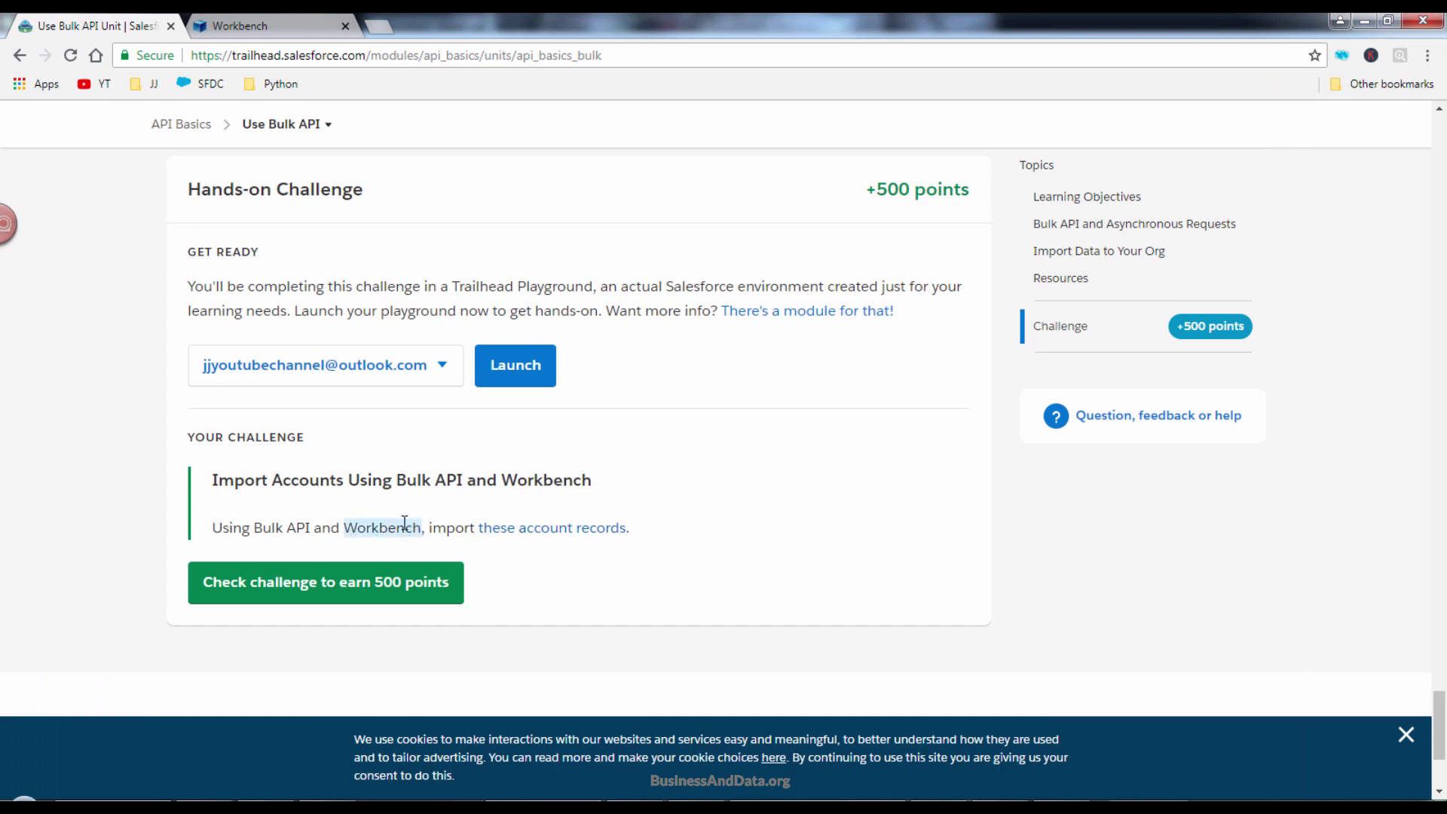
click(387, 495)
click(232, 25)
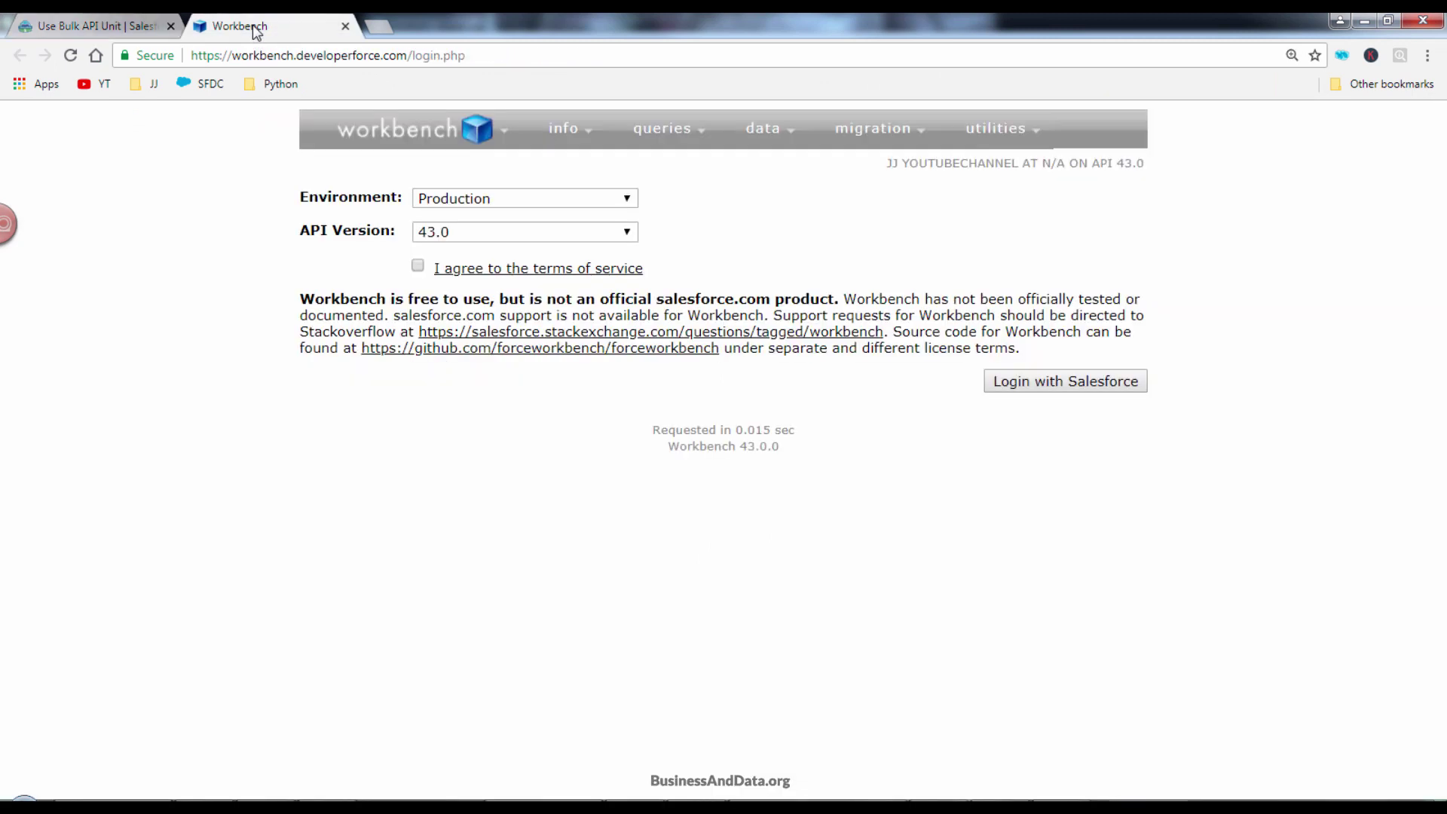
Agree to the Workbench terms of service and log in with Salesforce, using the Production environment and API version 43.0
click(614, 63)
click(617, 62)
drag(617, 61, 176, 67)
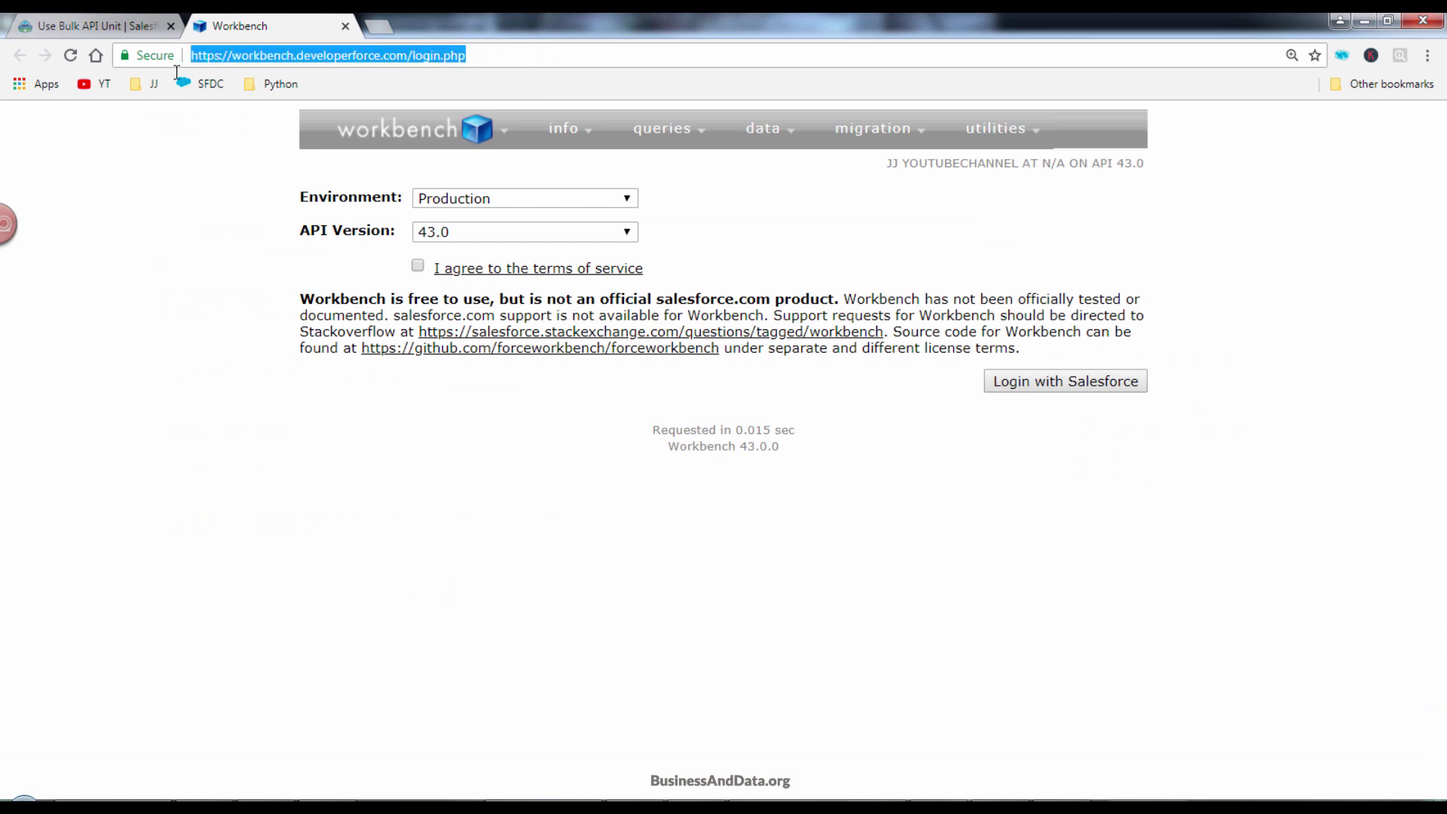
click(251, 235)
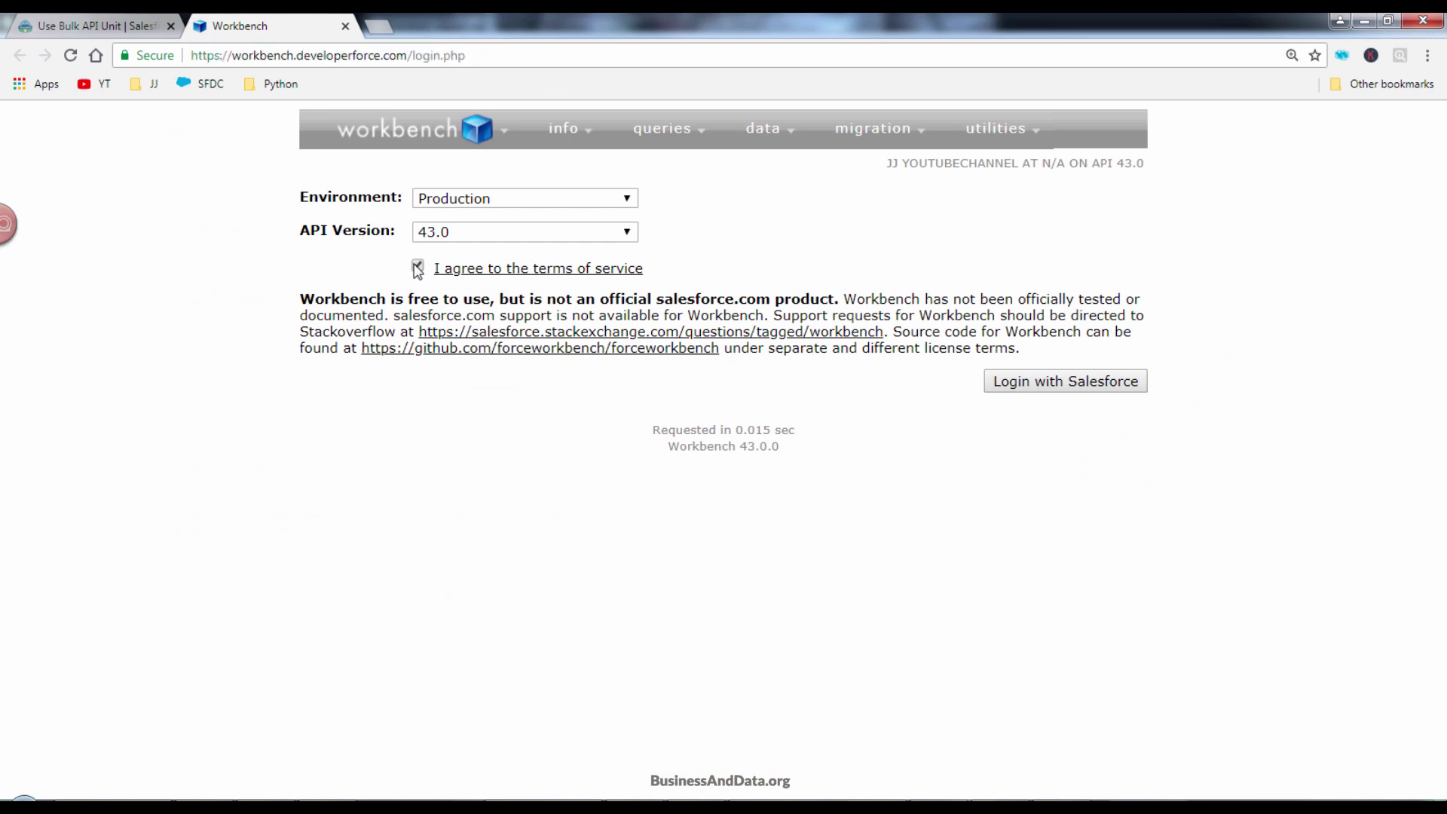
click(1105, 392)
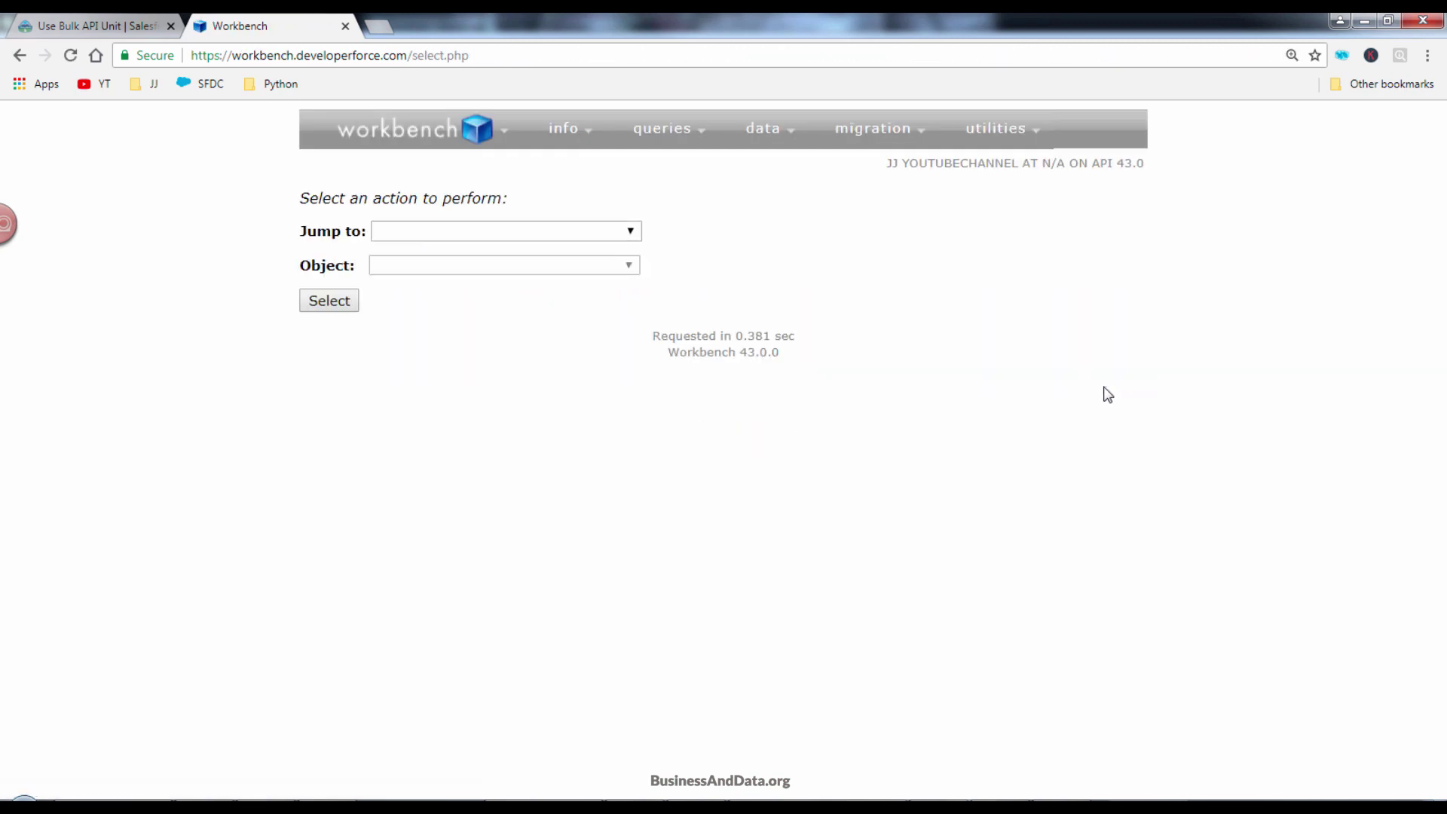
Choose REST Explorer as the action to perform and go to it
click(632, 232)
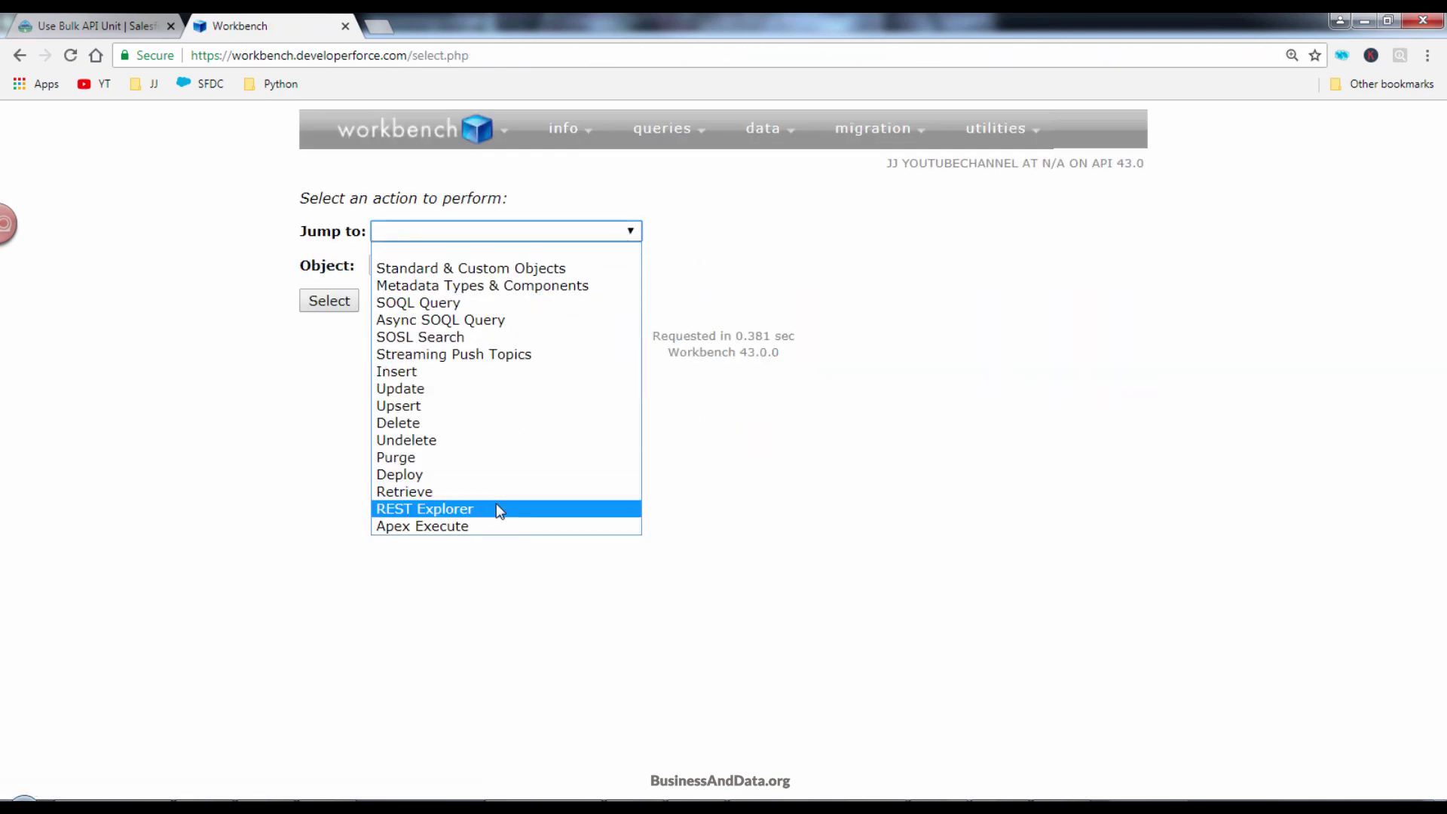
click(497, 503)
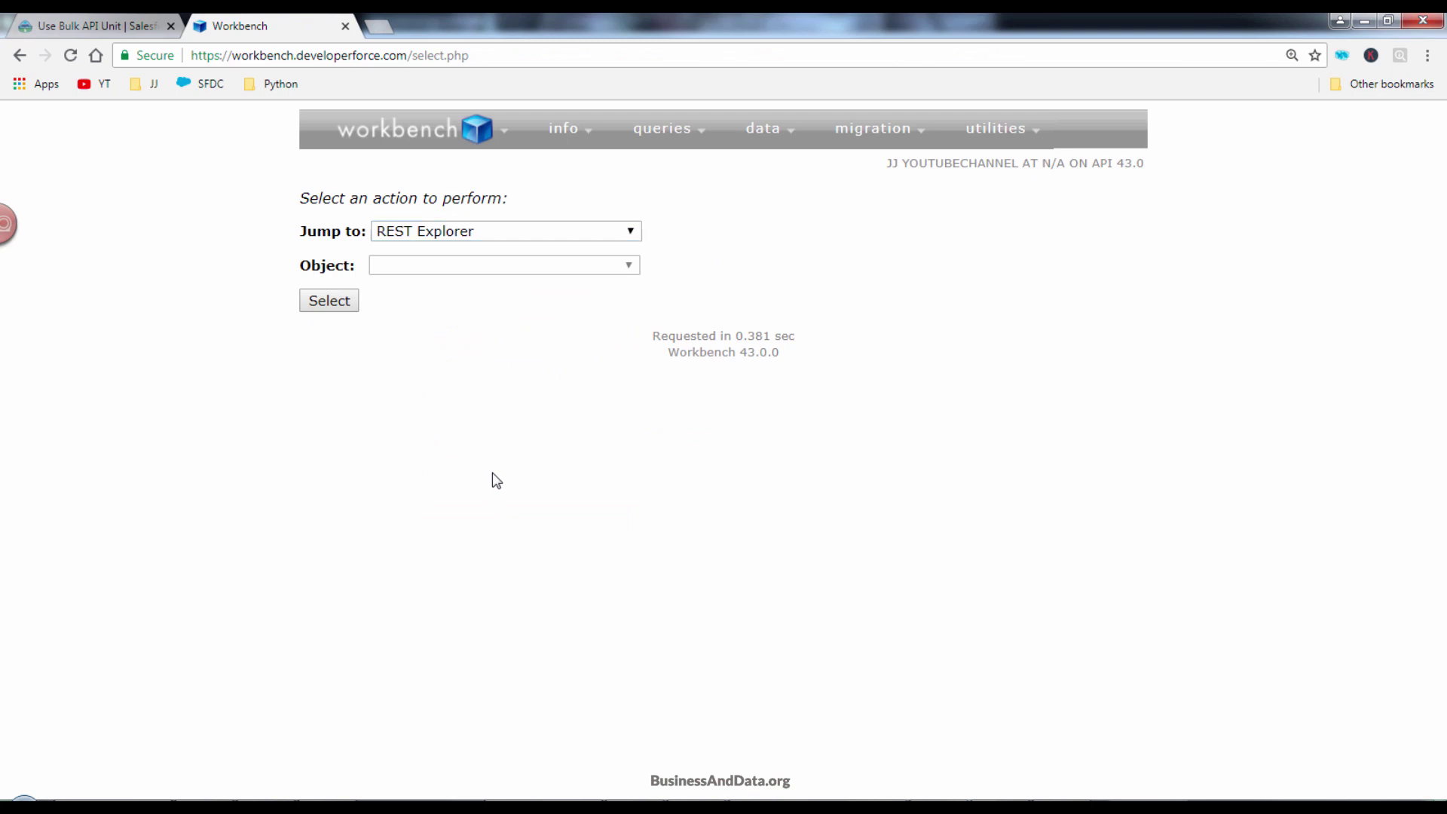
click(329, 301)
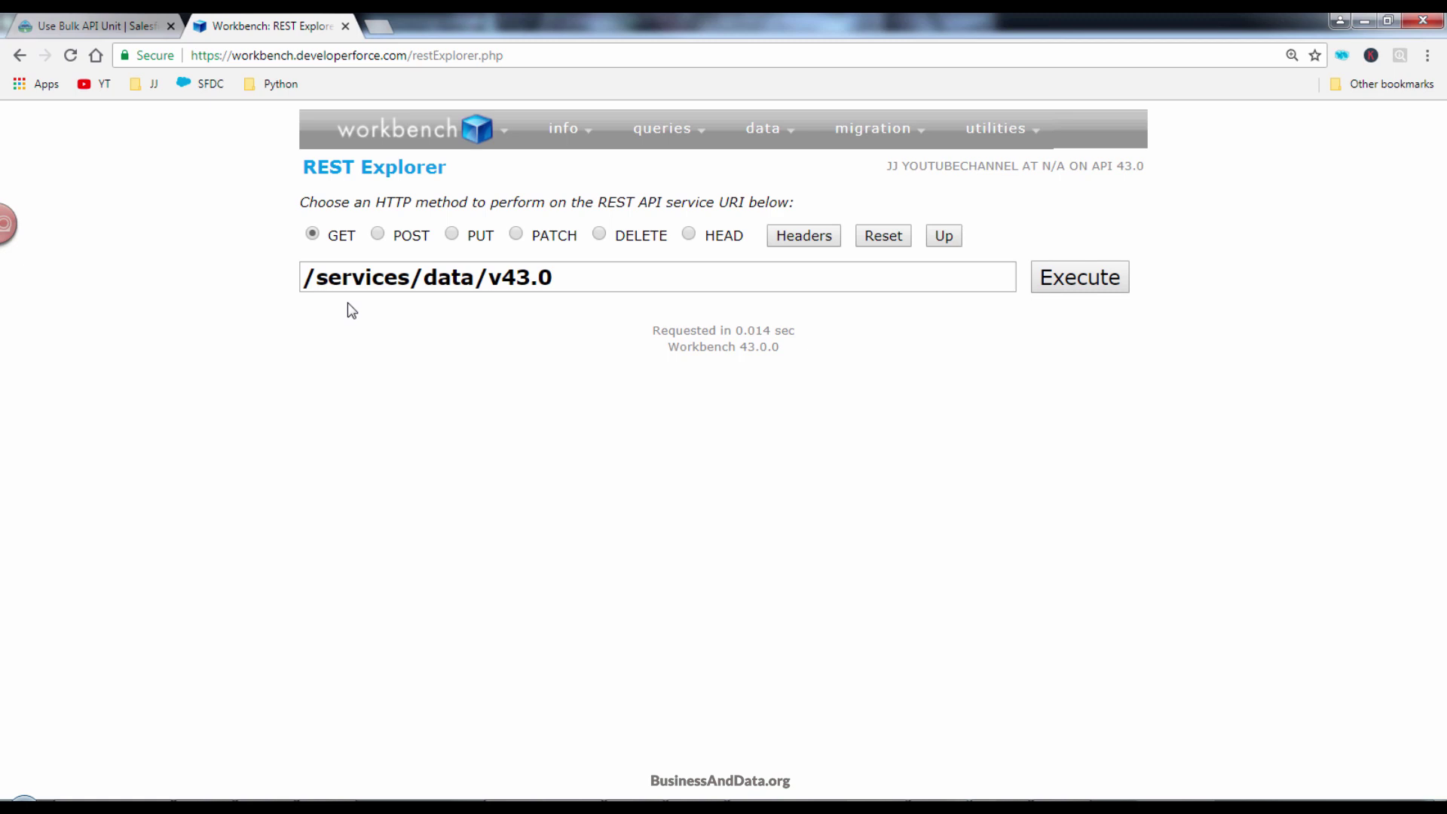
Set the REST service URI to /services/data/v43.0/jobs/ingest and the HTTP method to POST
click(630, 283)
text(/j)
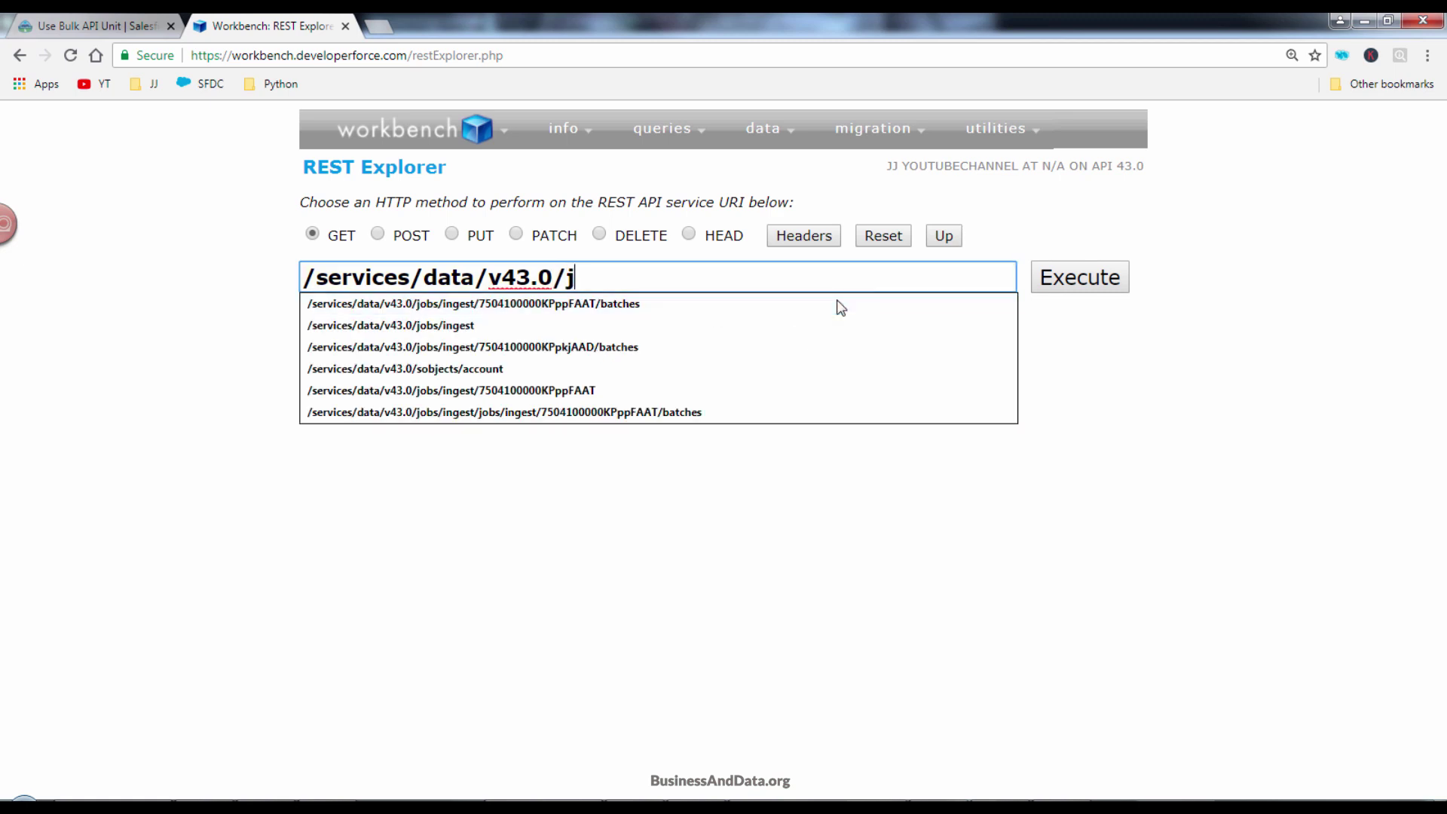
text(obs/ingest)
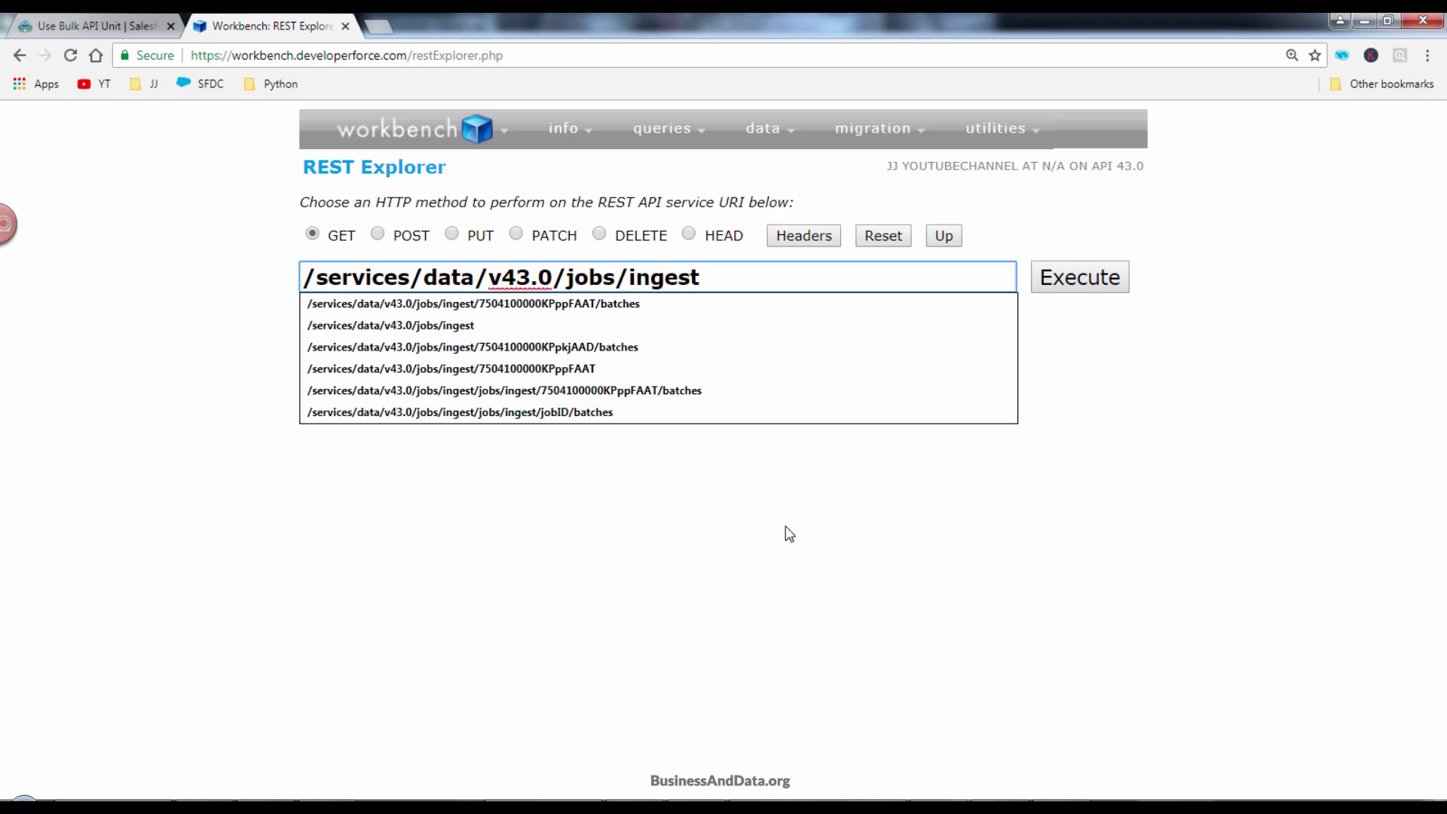
click(785, 528)
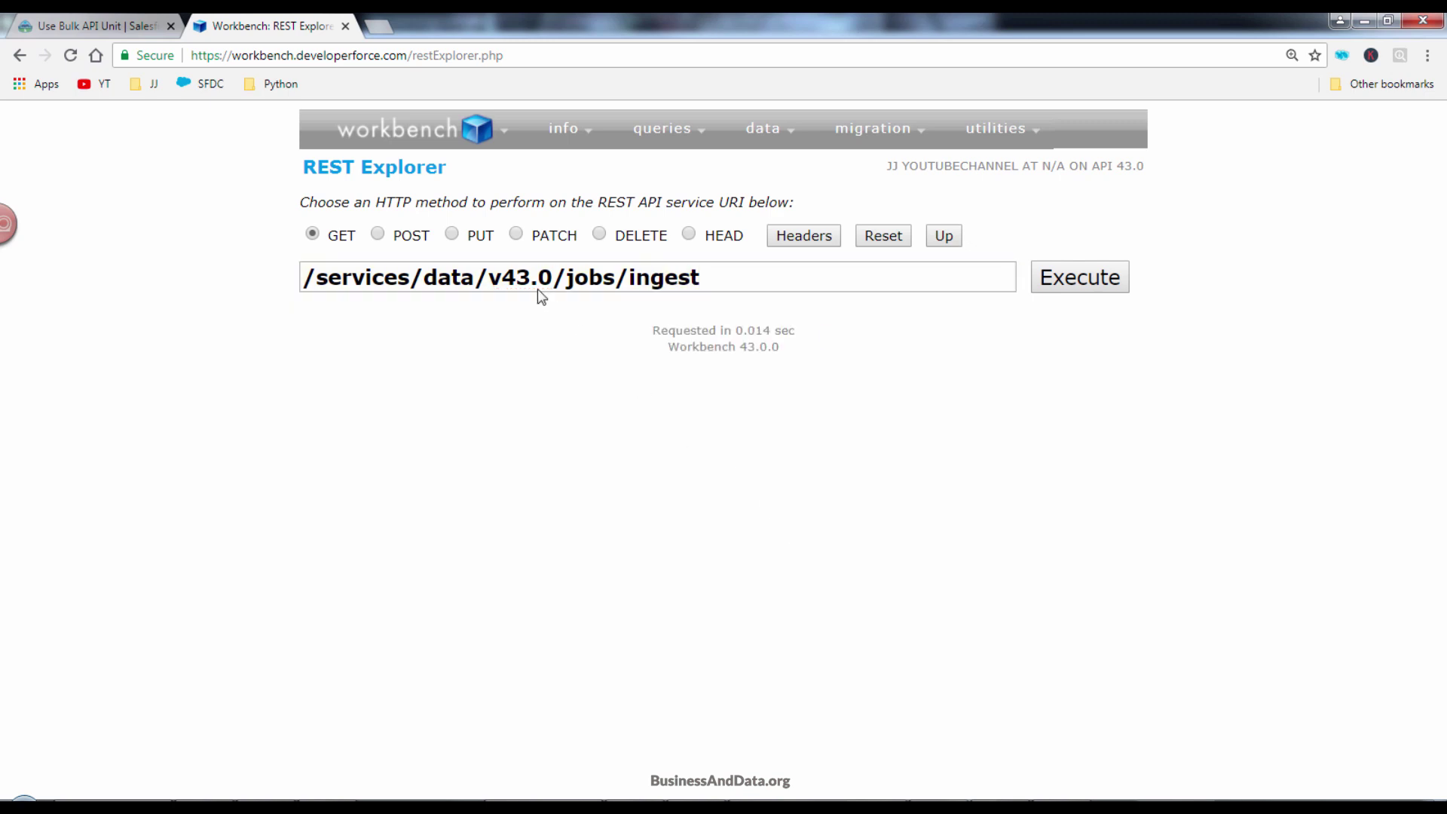
click(387, 234)
Start a JSON request body in braces with "operation": "insert" and "object": "Account", each on its own line
click(1045, 430)
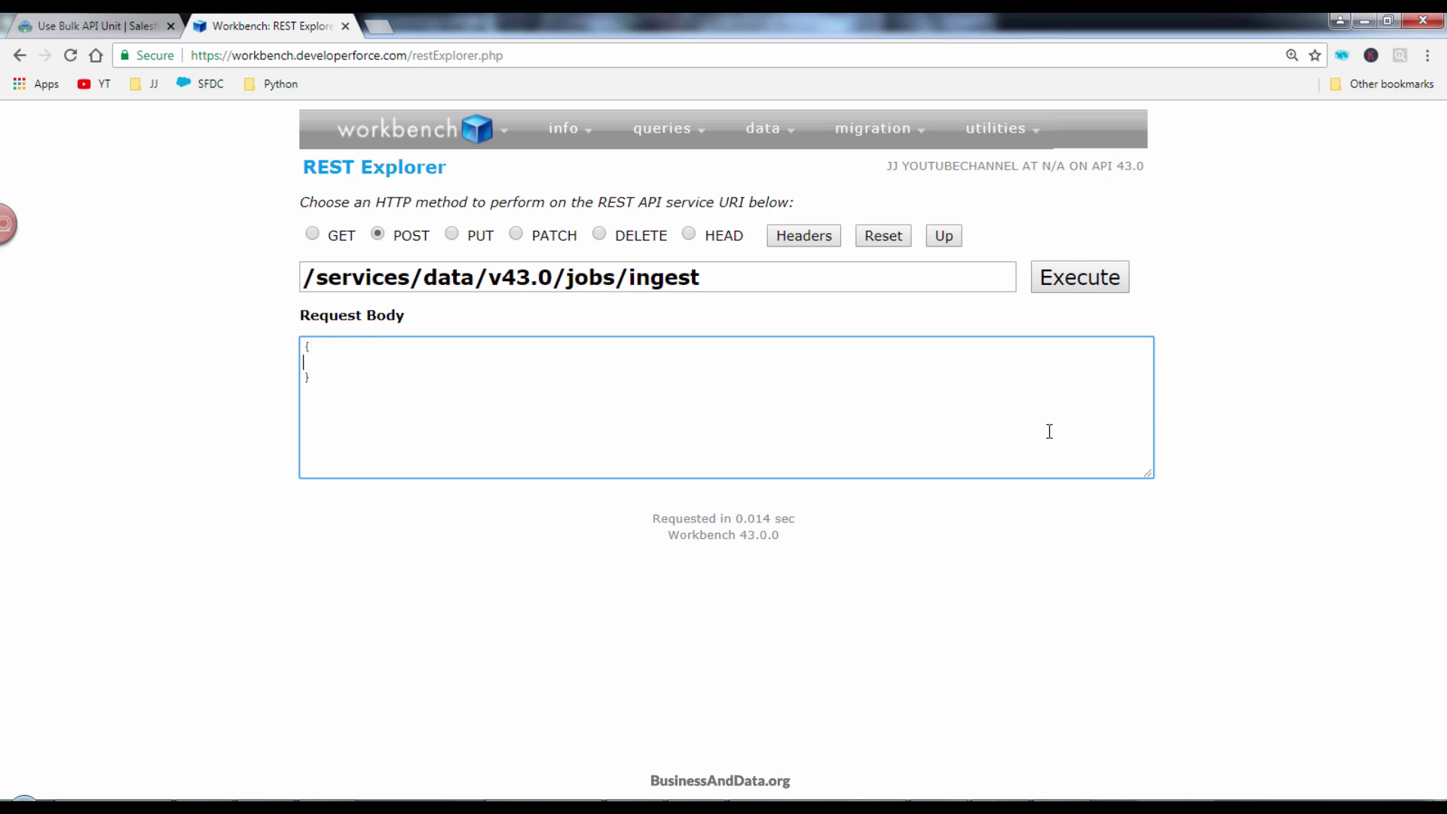
text("operat)
key(ctrl+plus)
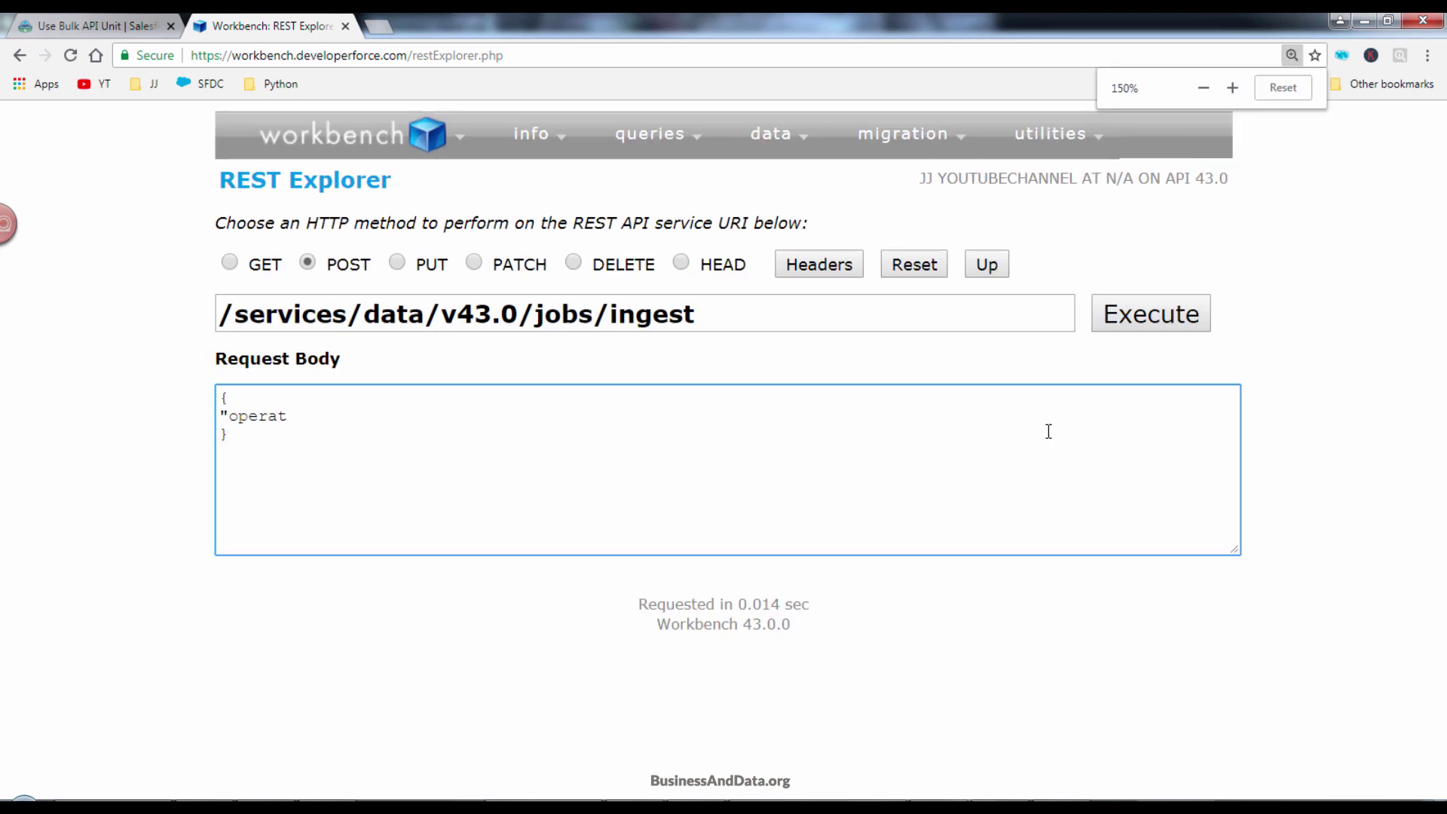
key(ctrl+plus)
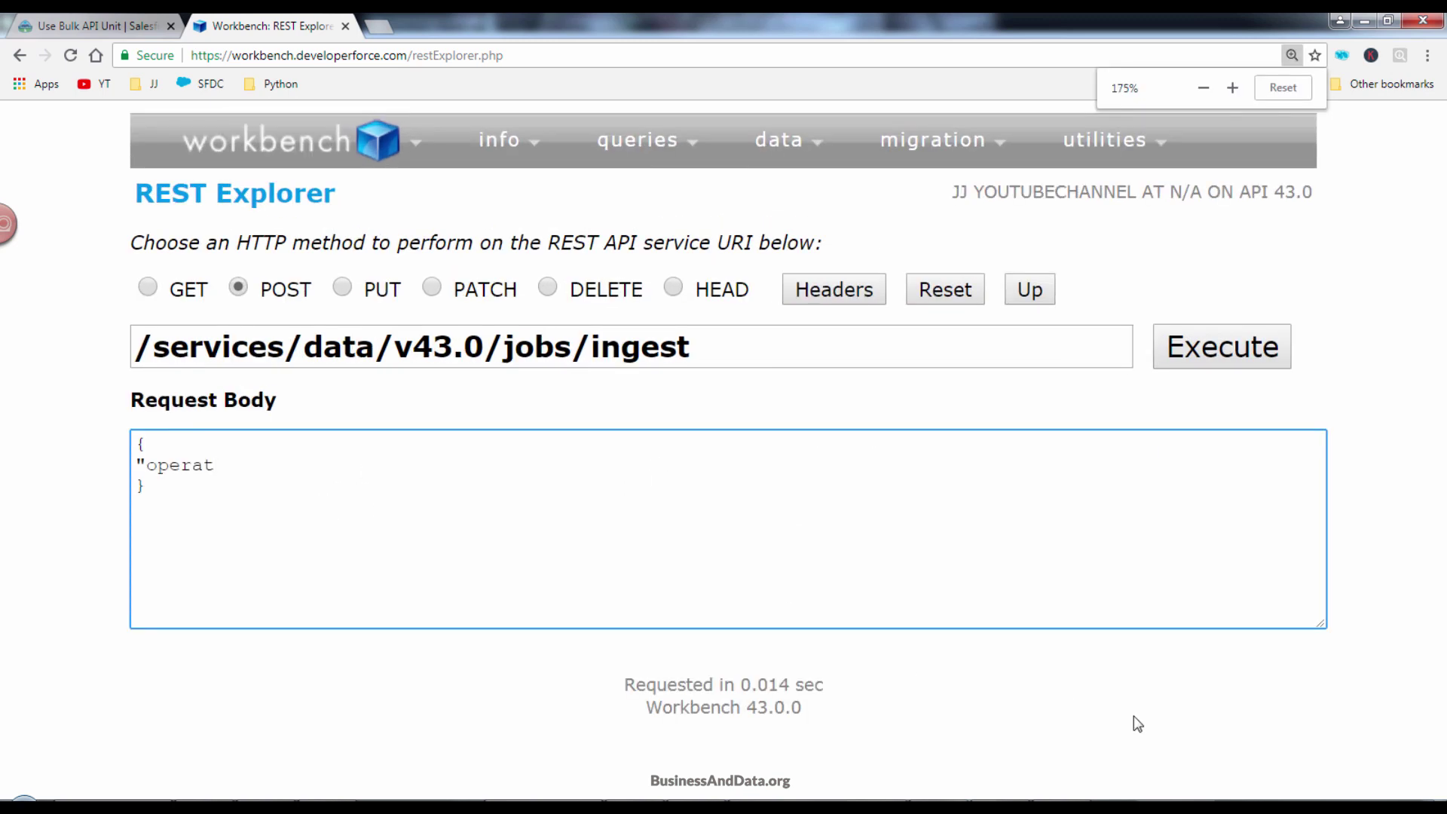
text(ion)
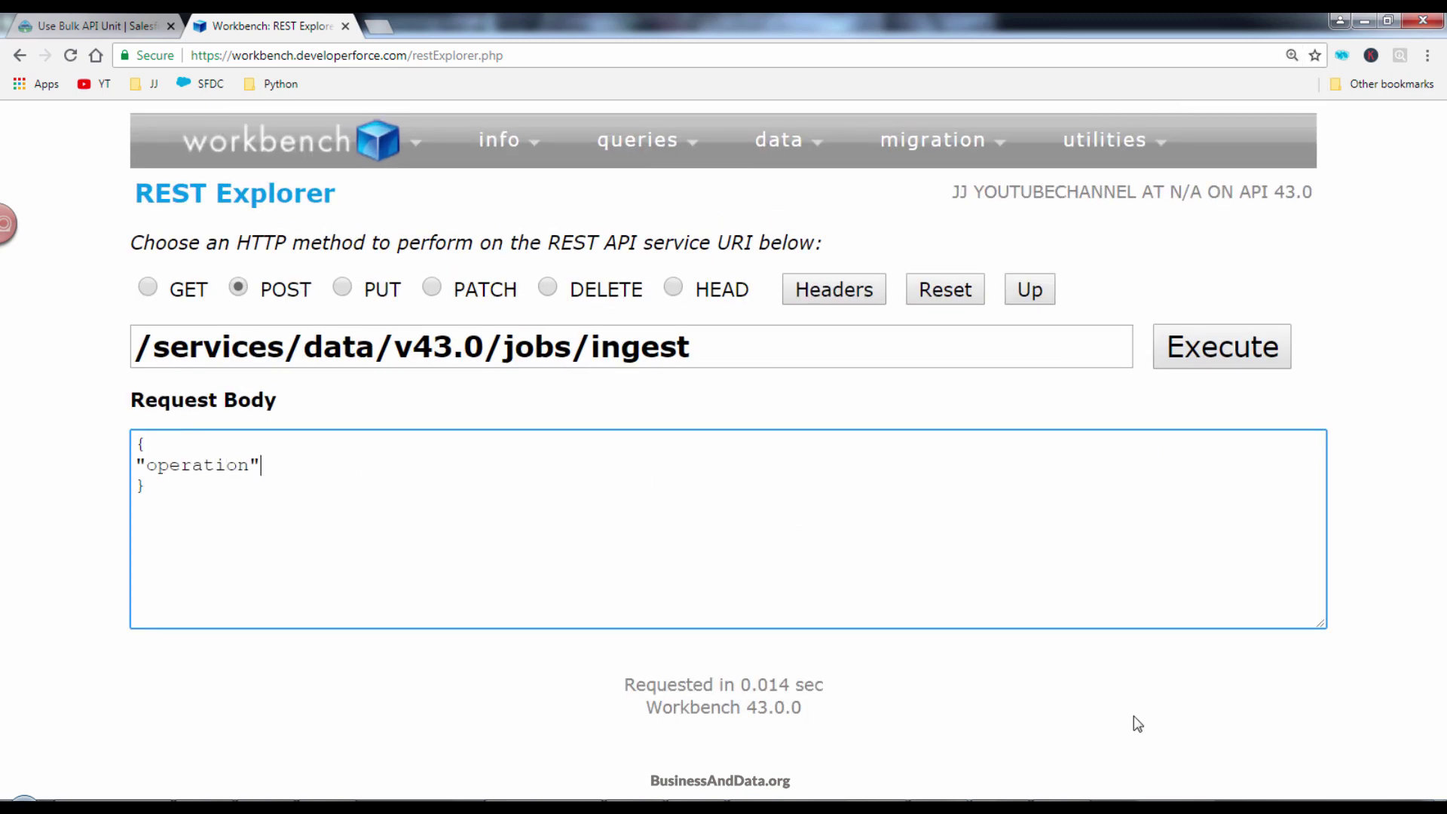
text(": "insert")
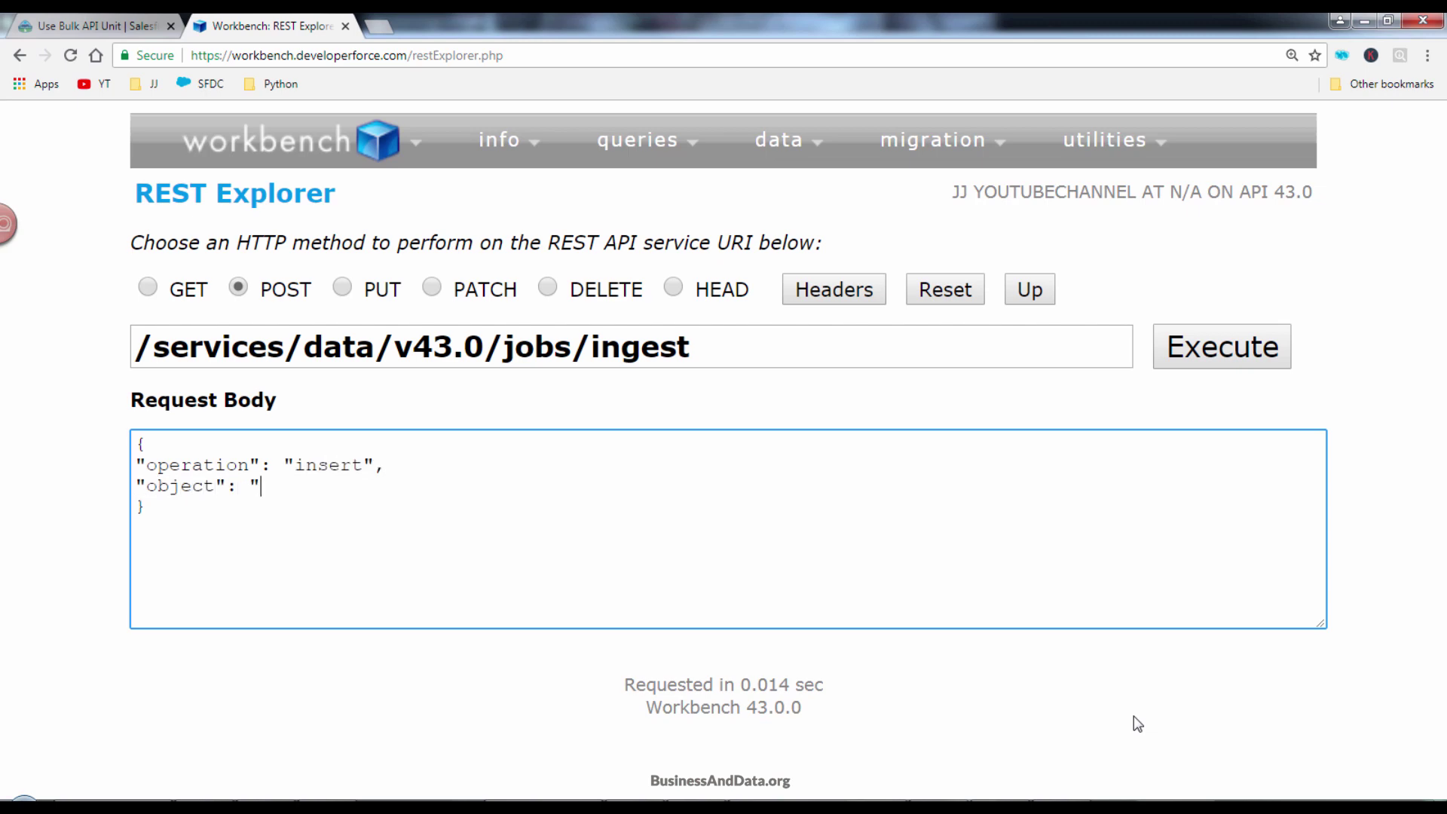
text(, "object": "Account",)
key(Return)
Complete the request body with "contentType": "CSV" and "lineEnding": "CRLF", and execute the request
text("contentType)
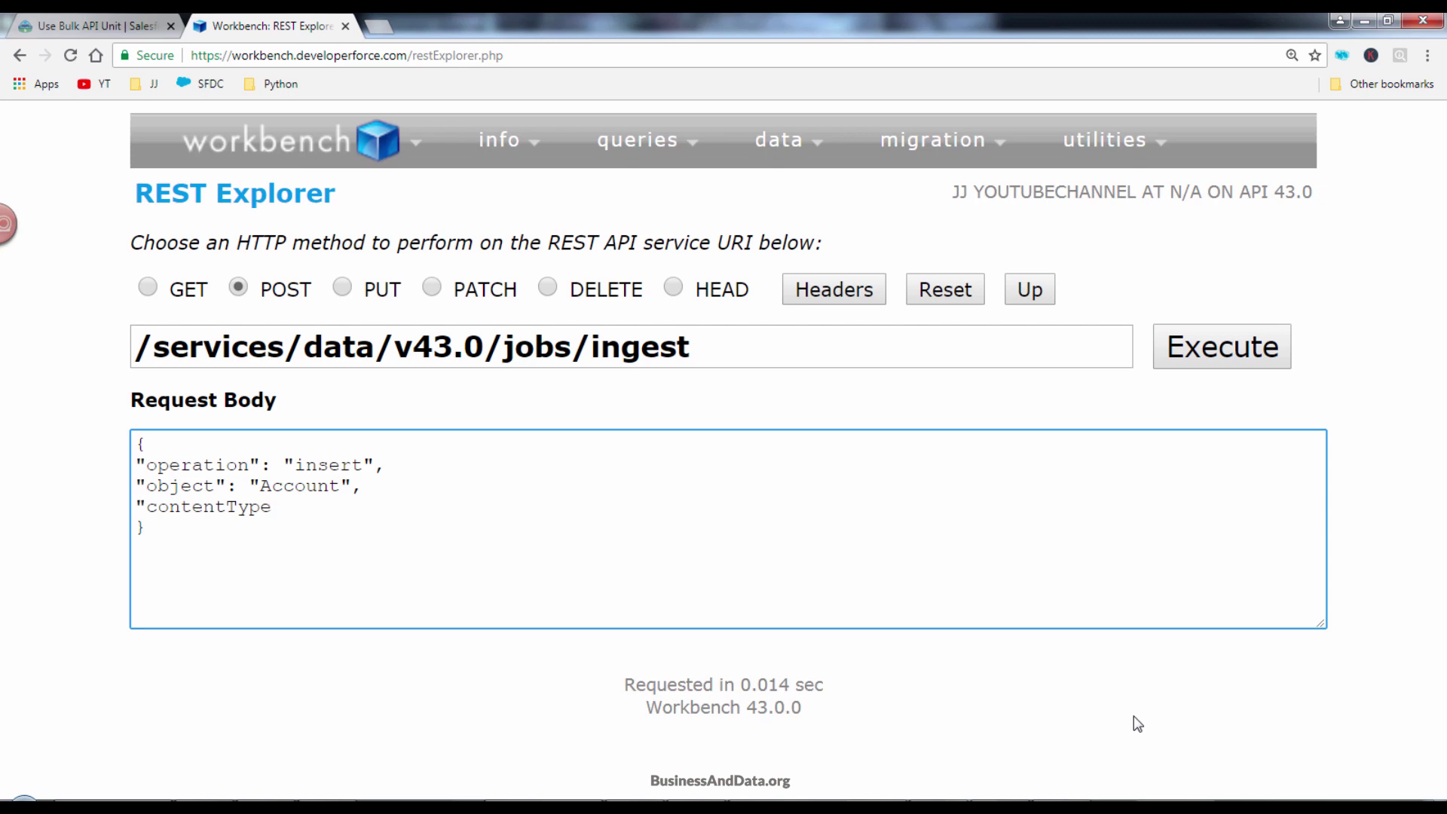
text(": "CSV",)
key(Return)
text("li)
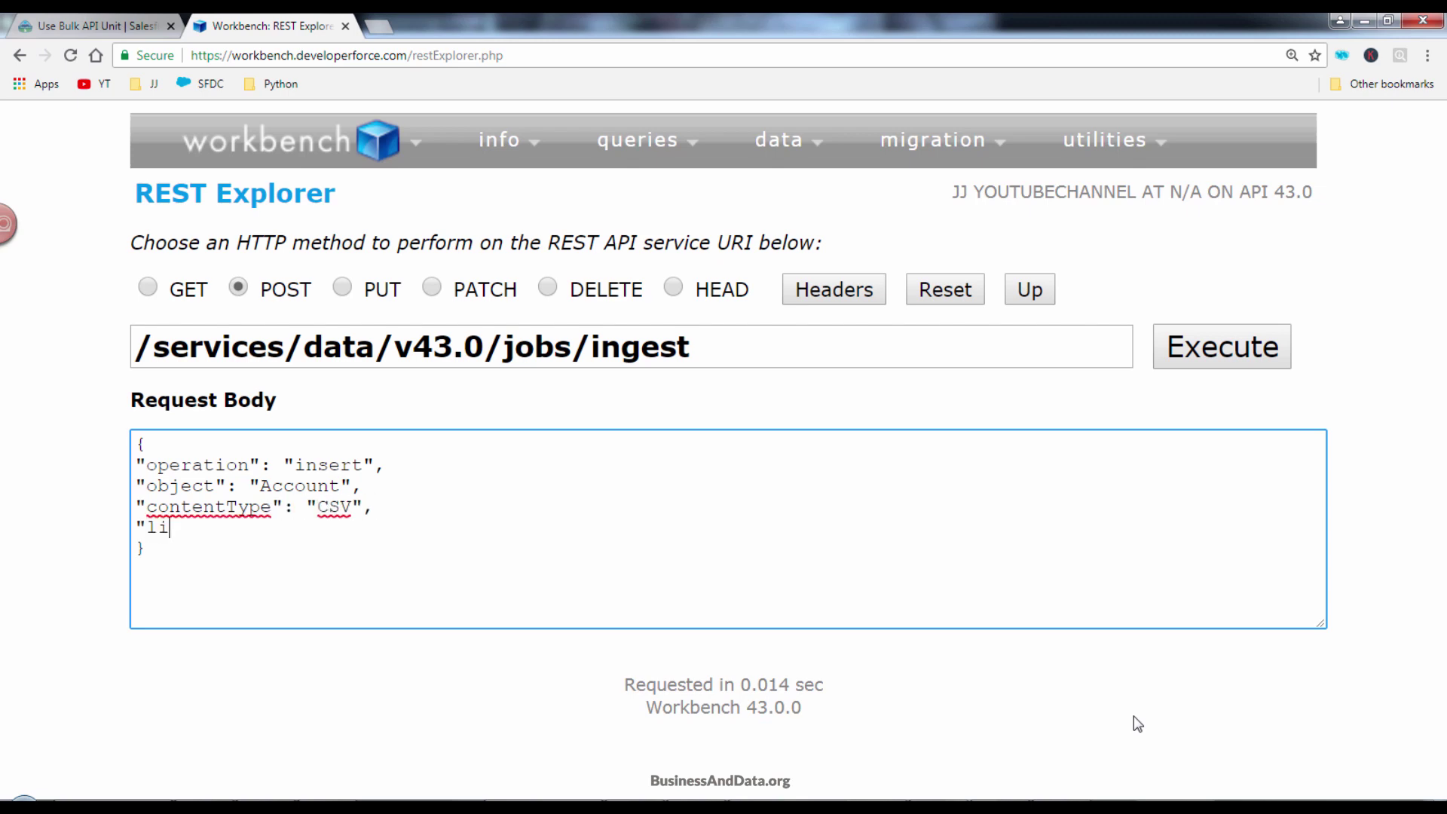
text(neEnding")
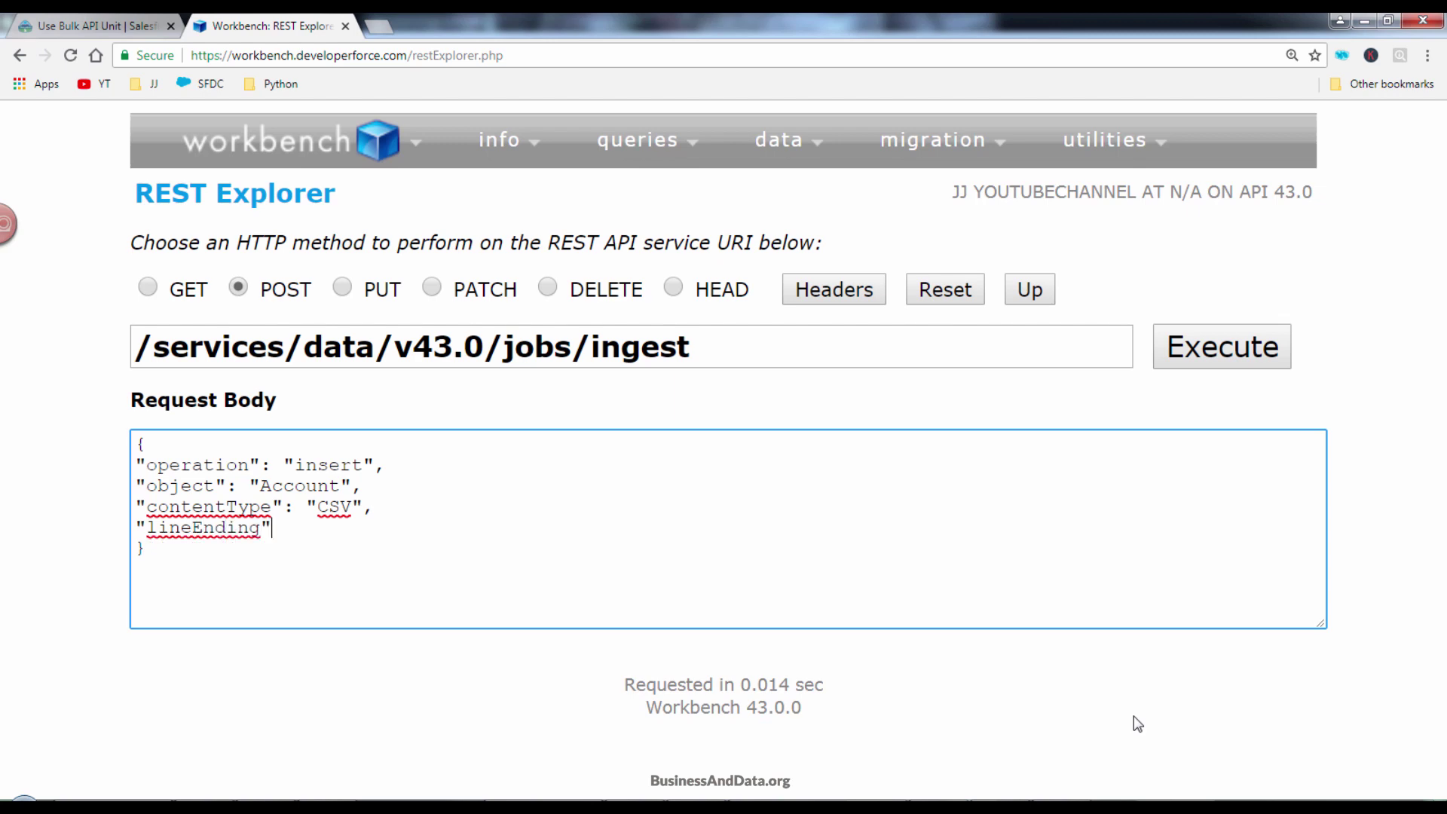
text(: "CRLF")
click(1224, 360)
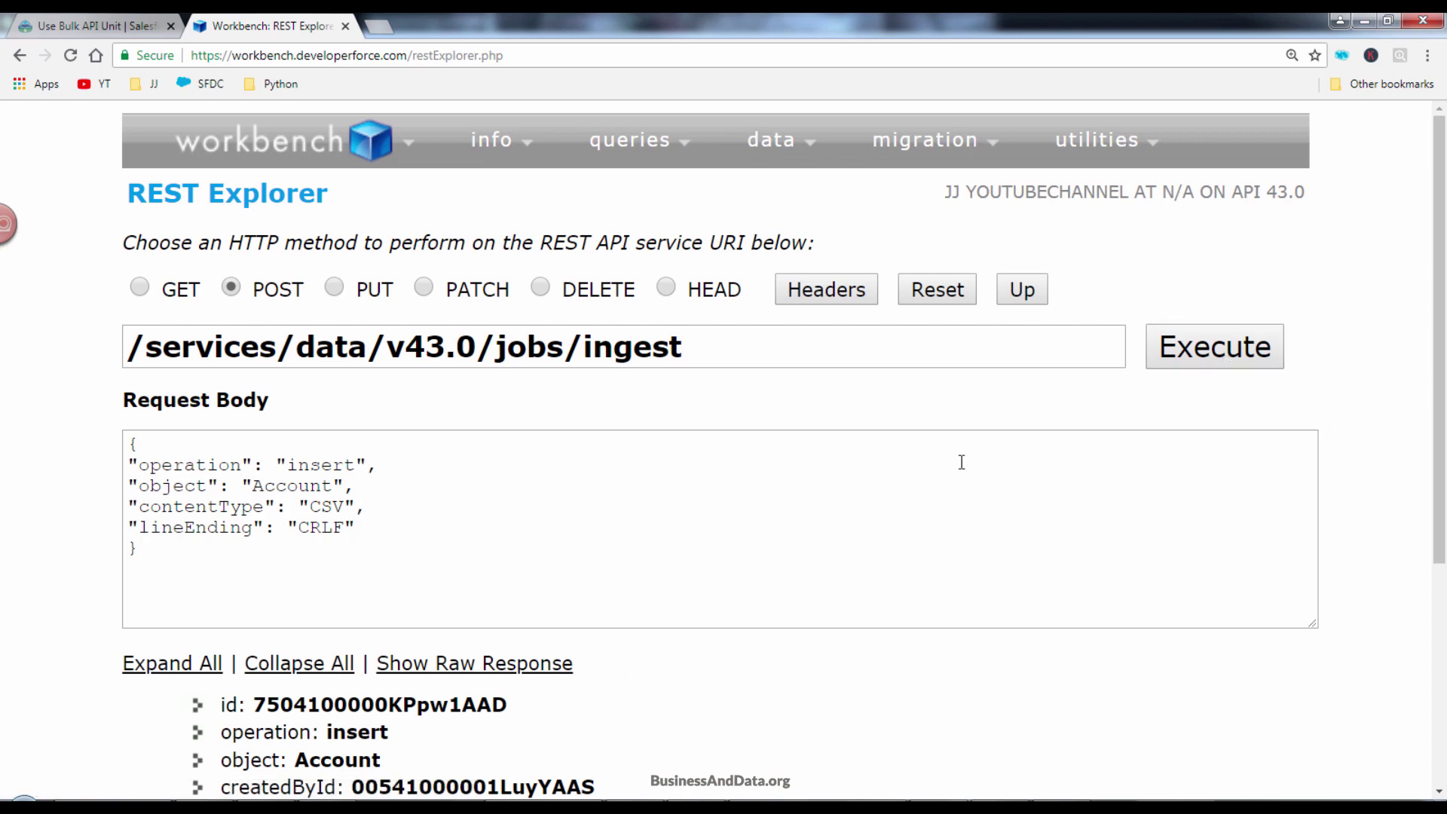
Review the new job's response details and copy its full contentUrl value
key(ctrl+minus)
key(ctrl+minus)
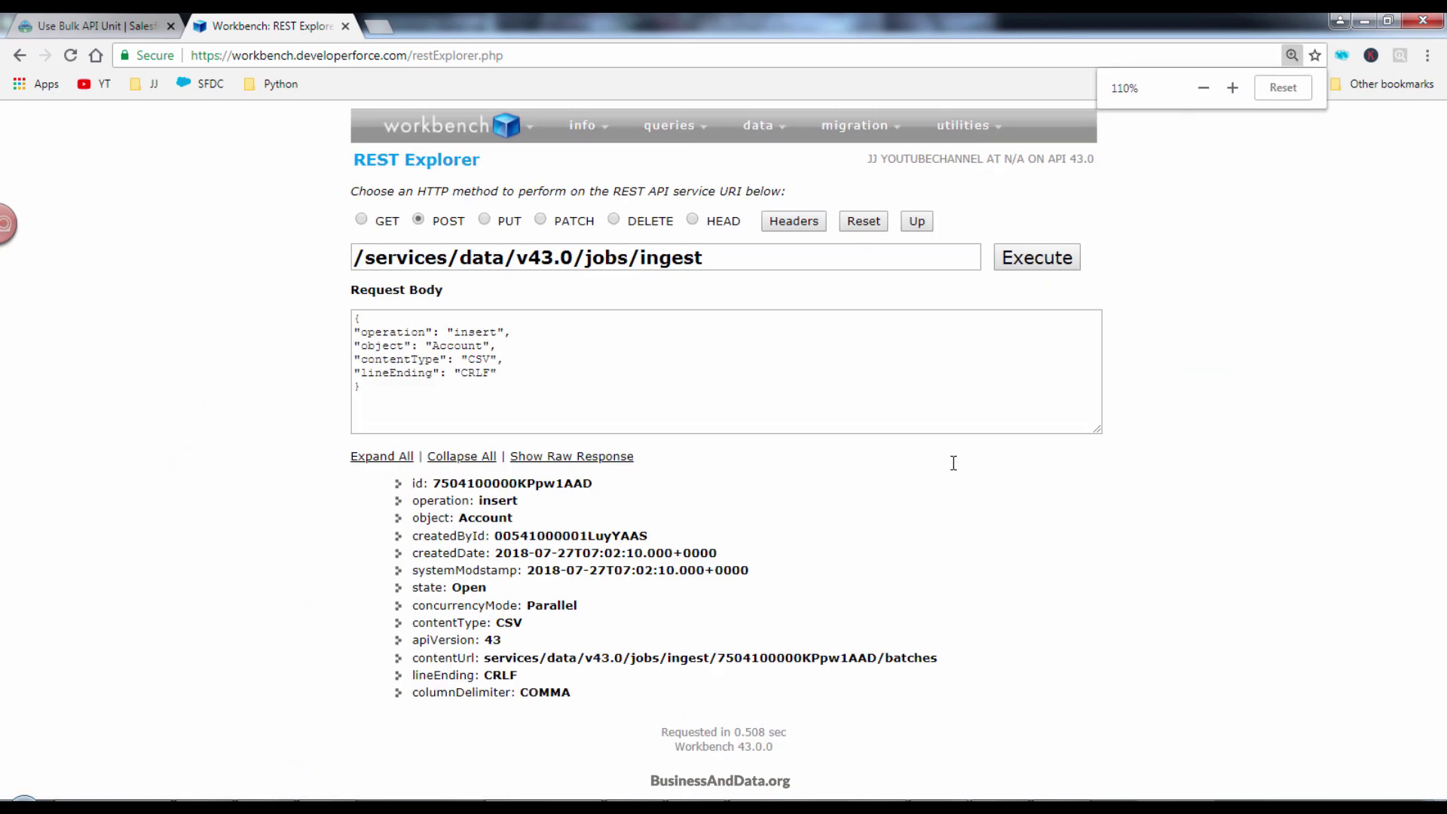
key(ctrl+plus)
scroll(886, 498, down, 2)
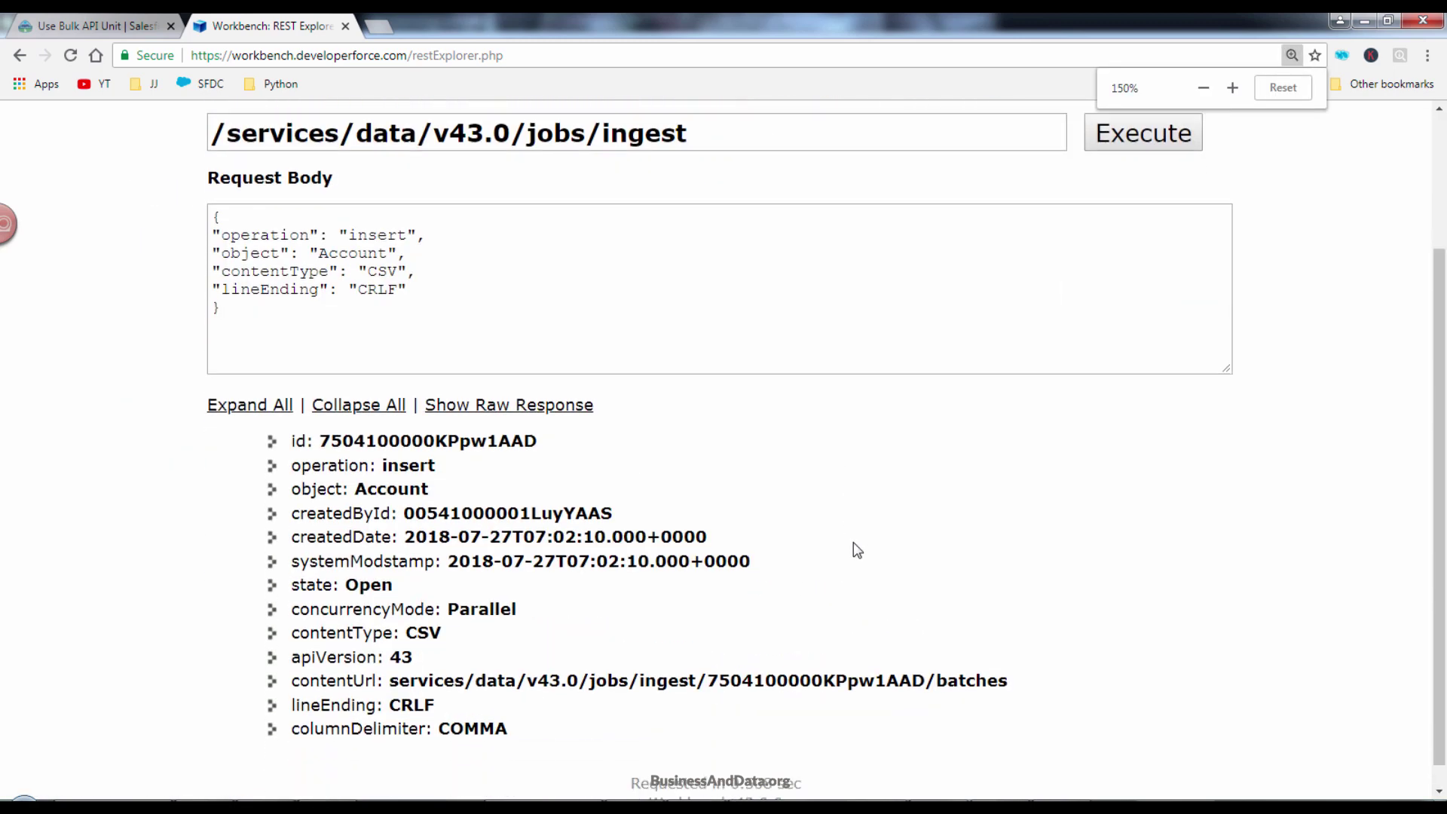
double_click(485, 442)
click(820, 617)
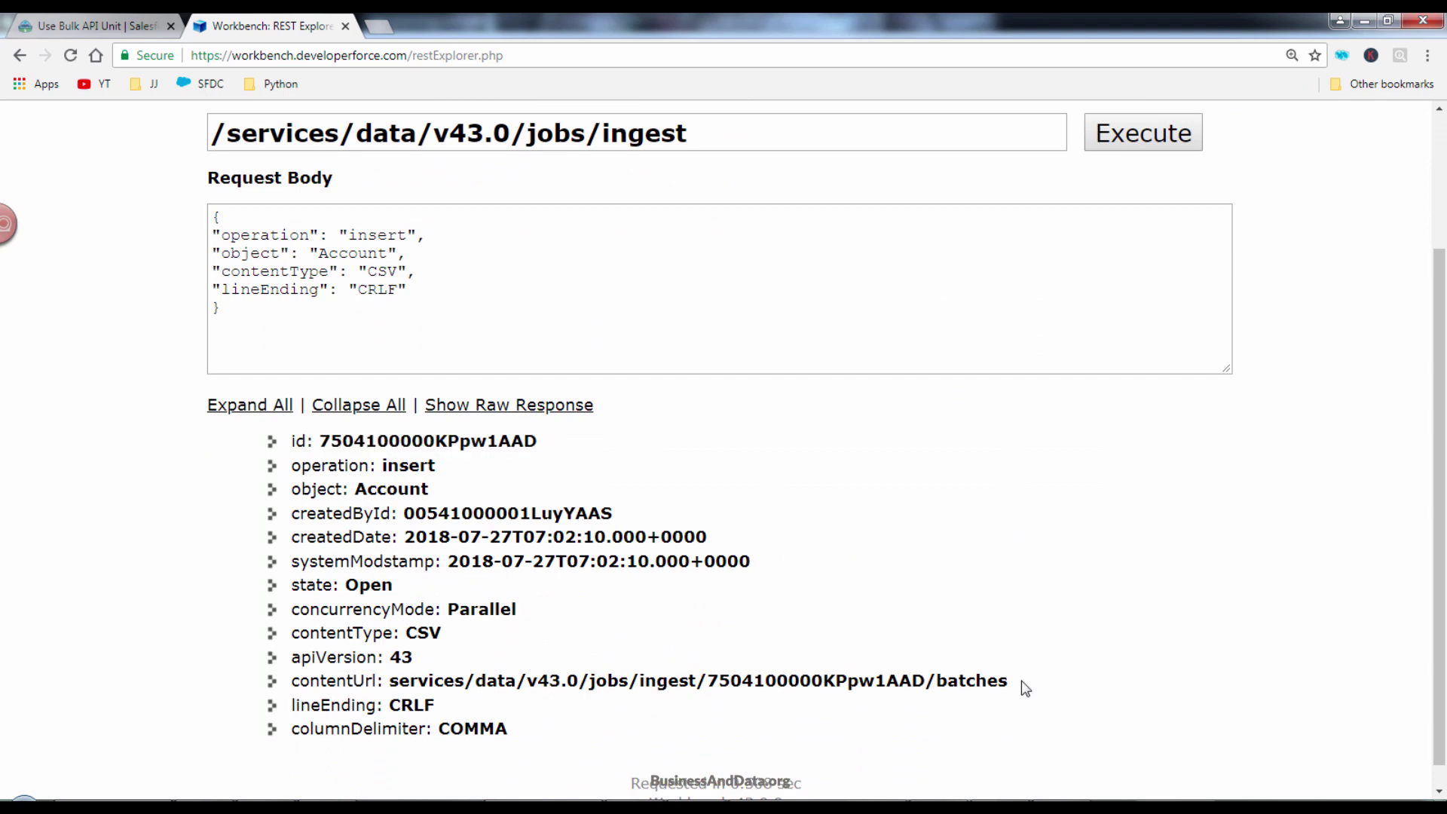
drag(1025, 688, 646, 680)
click(646, 679)
drag(390, 682, 1009, 682)
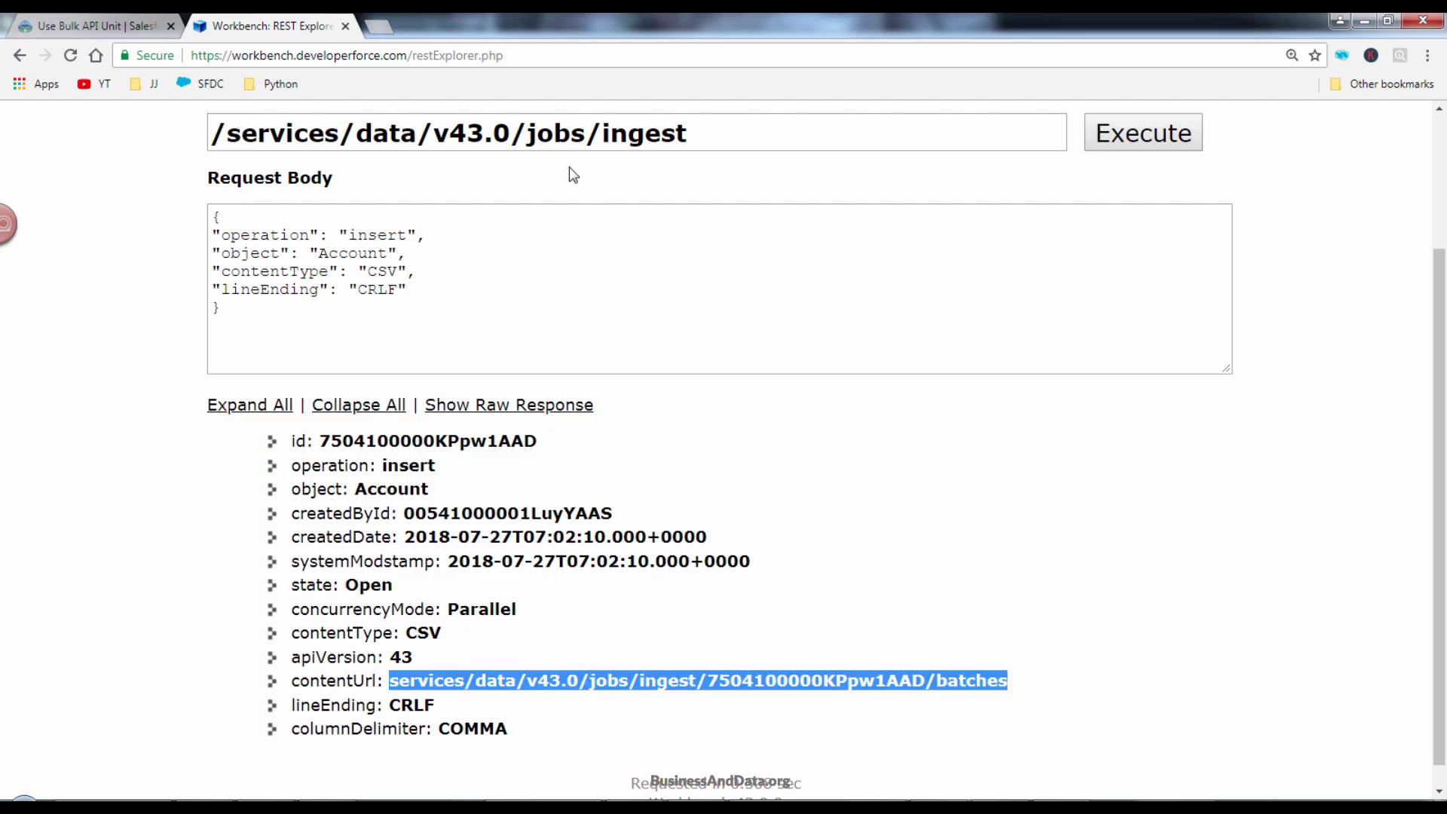
Duplicate the REST Explorer browser tab and reload its page from restExplorer.php
right_click(317, 36)
click(416, 96)
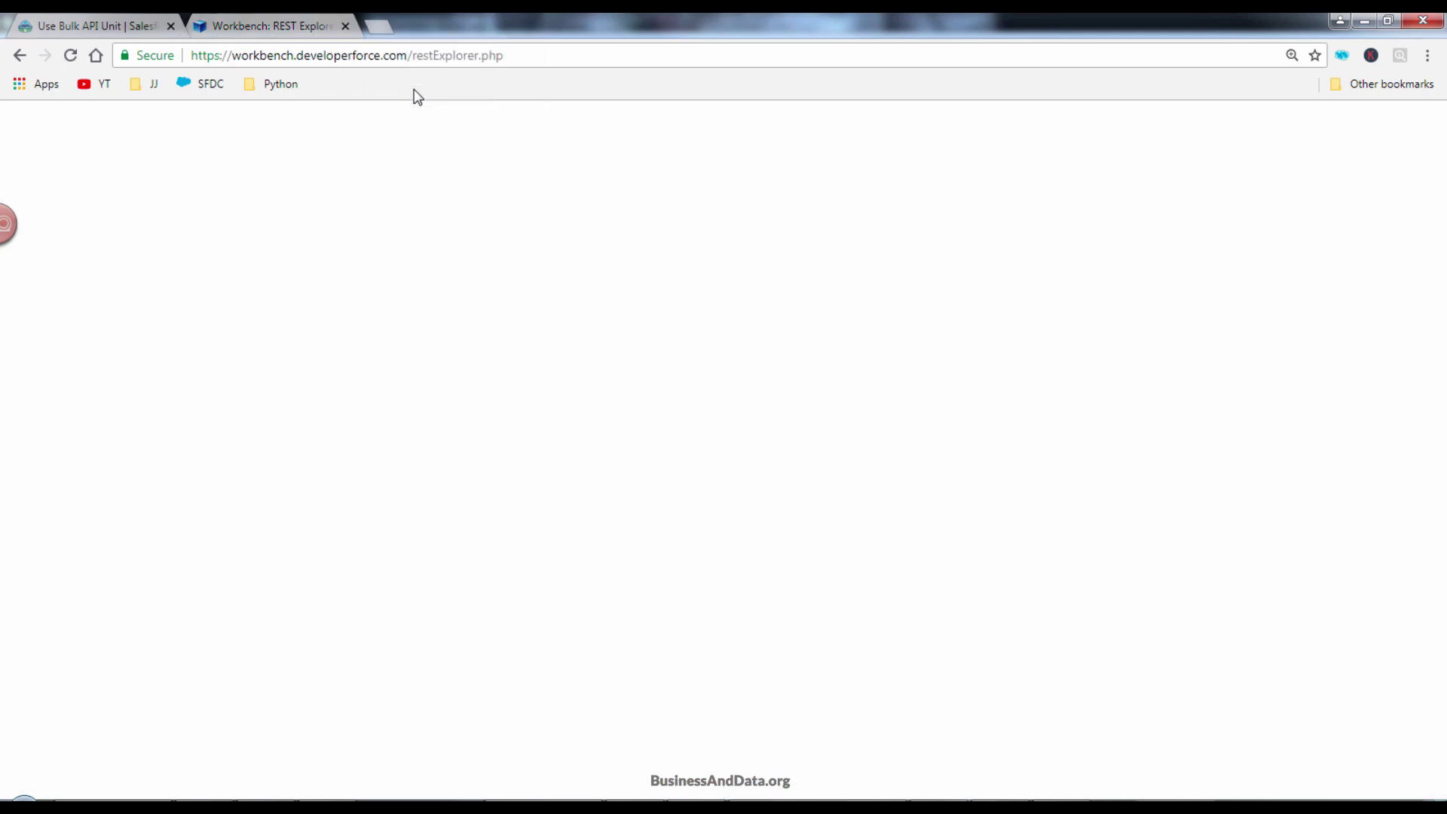
click(456, 55)
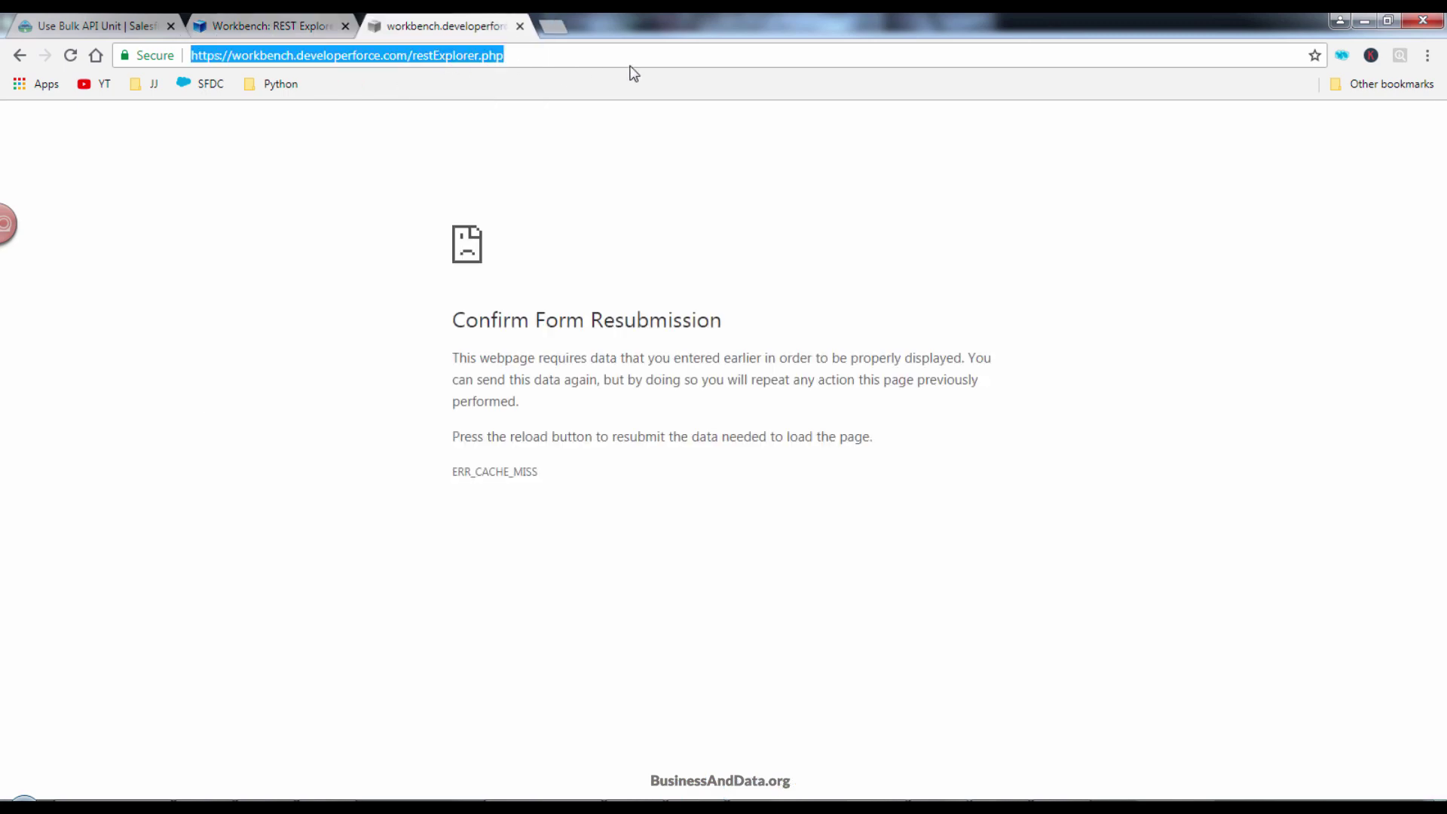
key(Return)
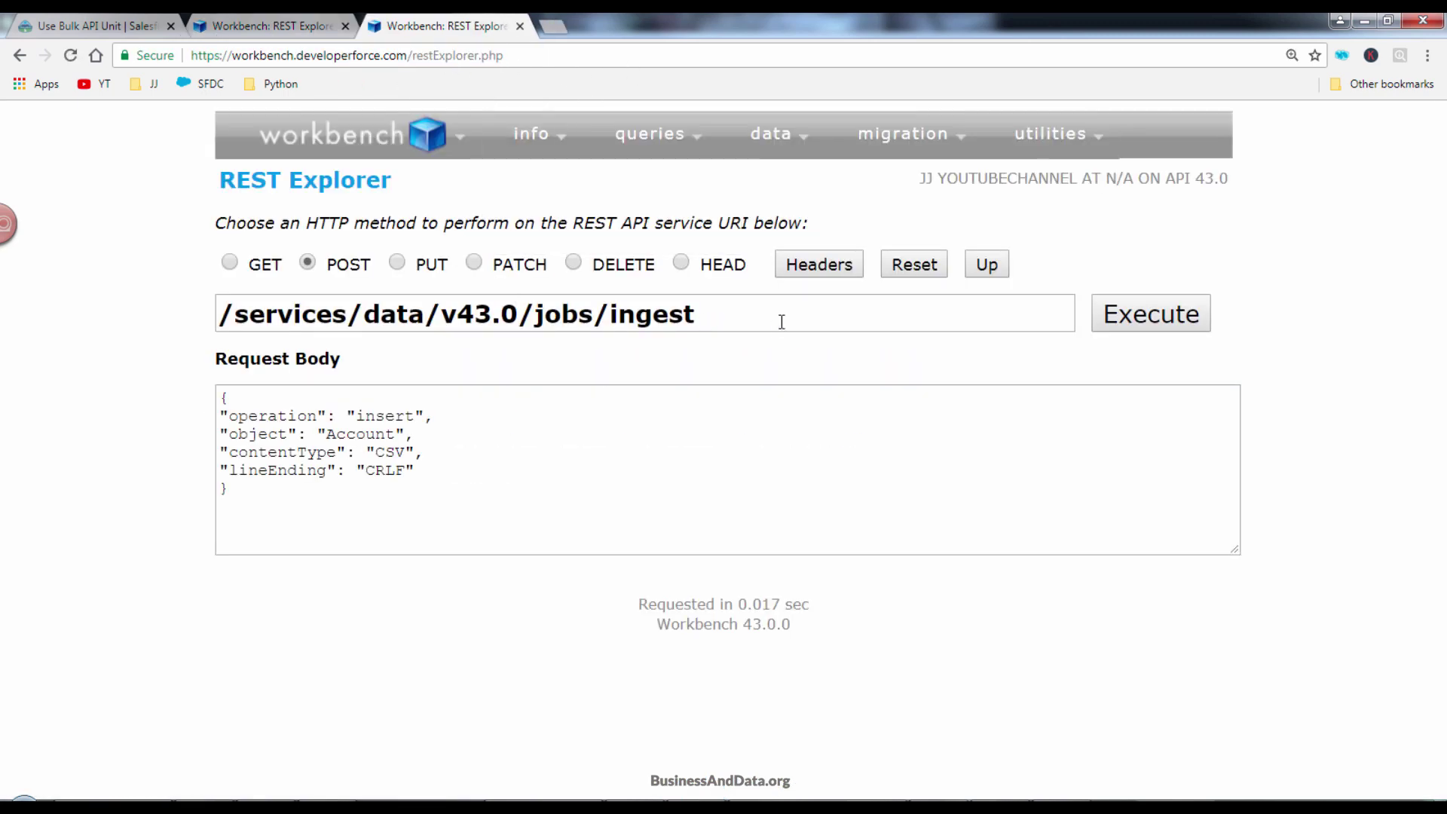
Replace the service URI with the copied contentUrl, adding a slash at its start
click(781, 322)
key(ctrl+a)
key(ctrl+v)
click(386, 313)
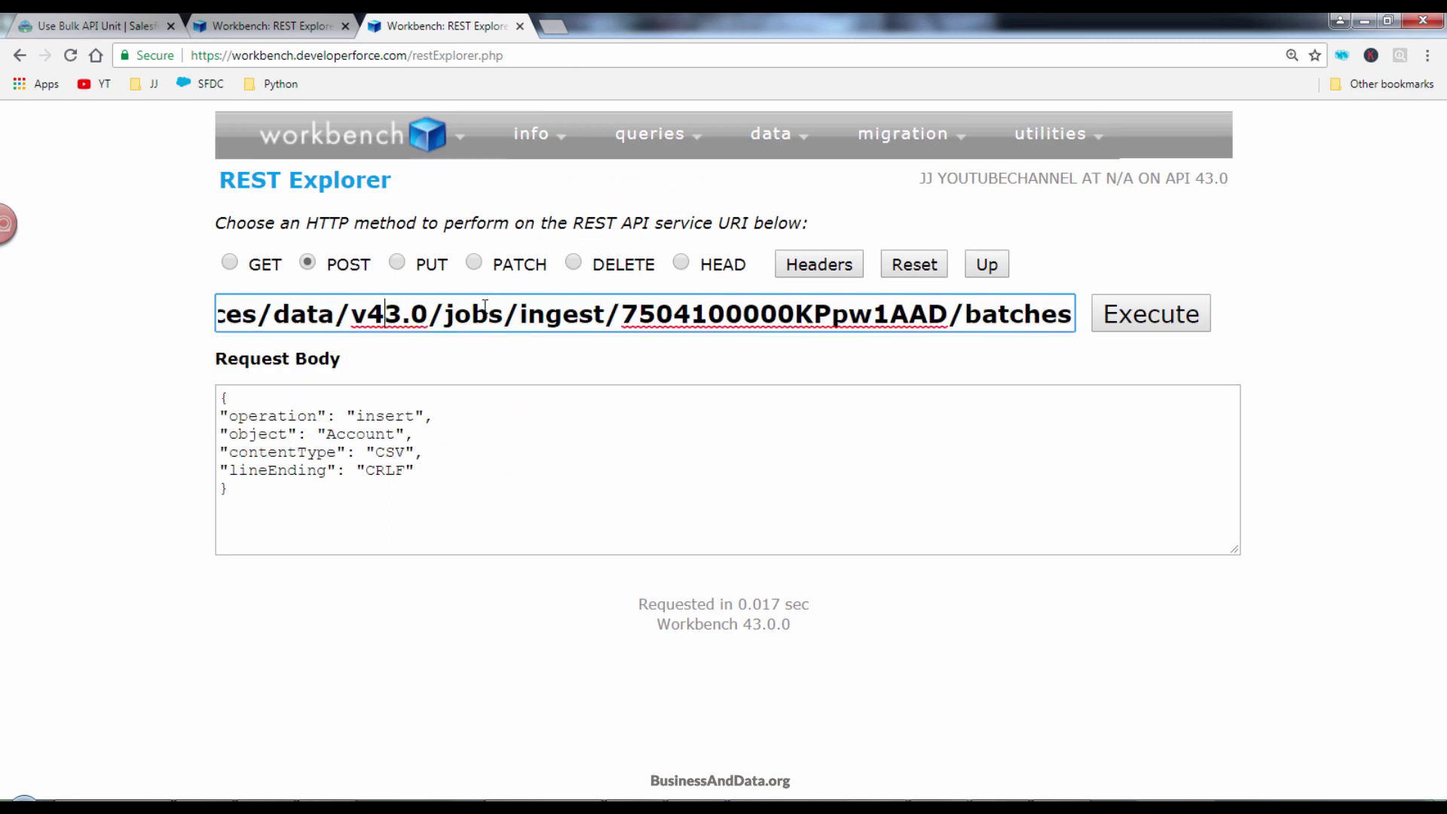
drag(589, 309, 225, 313)
key(Home)
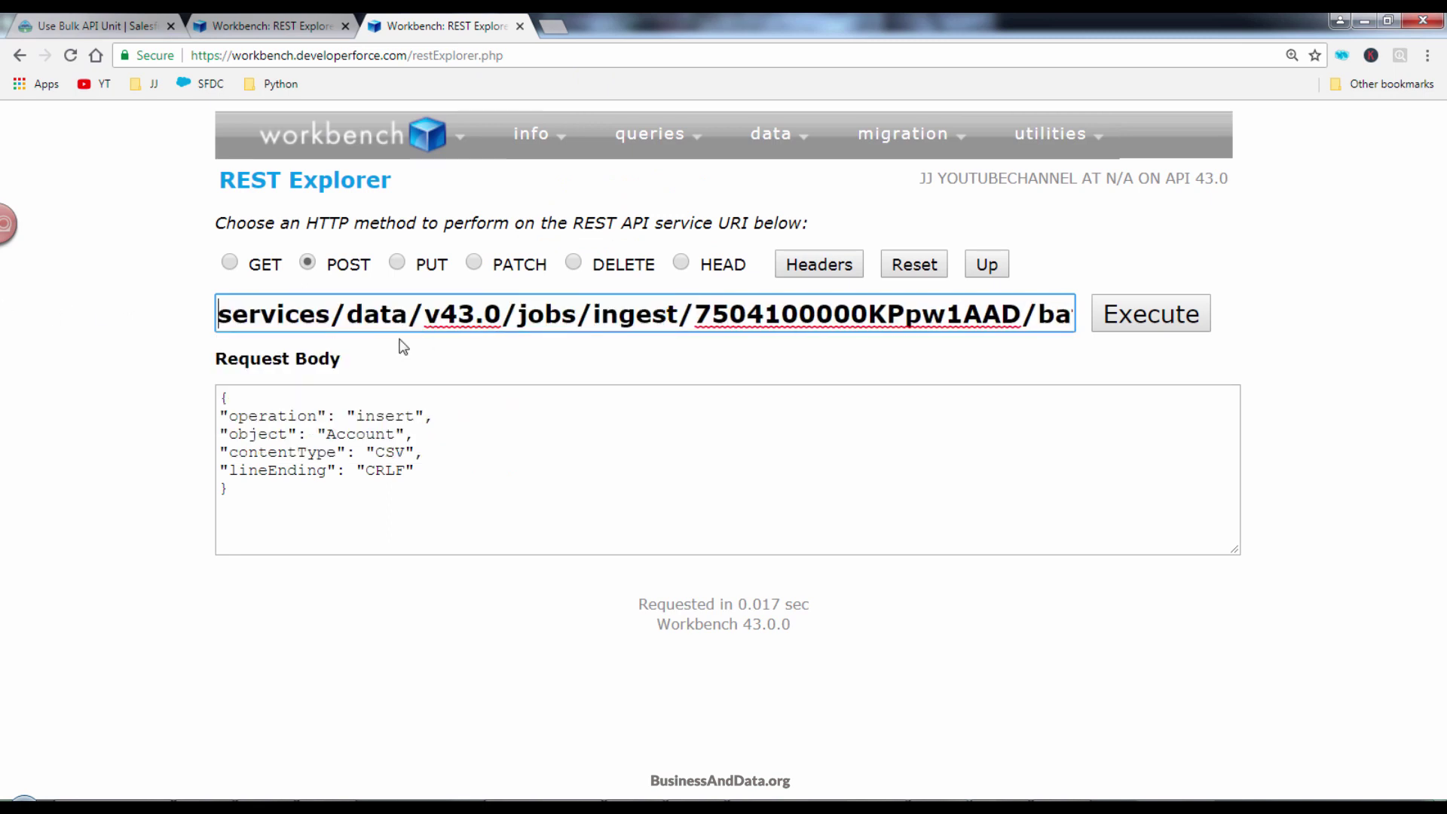
text(/)
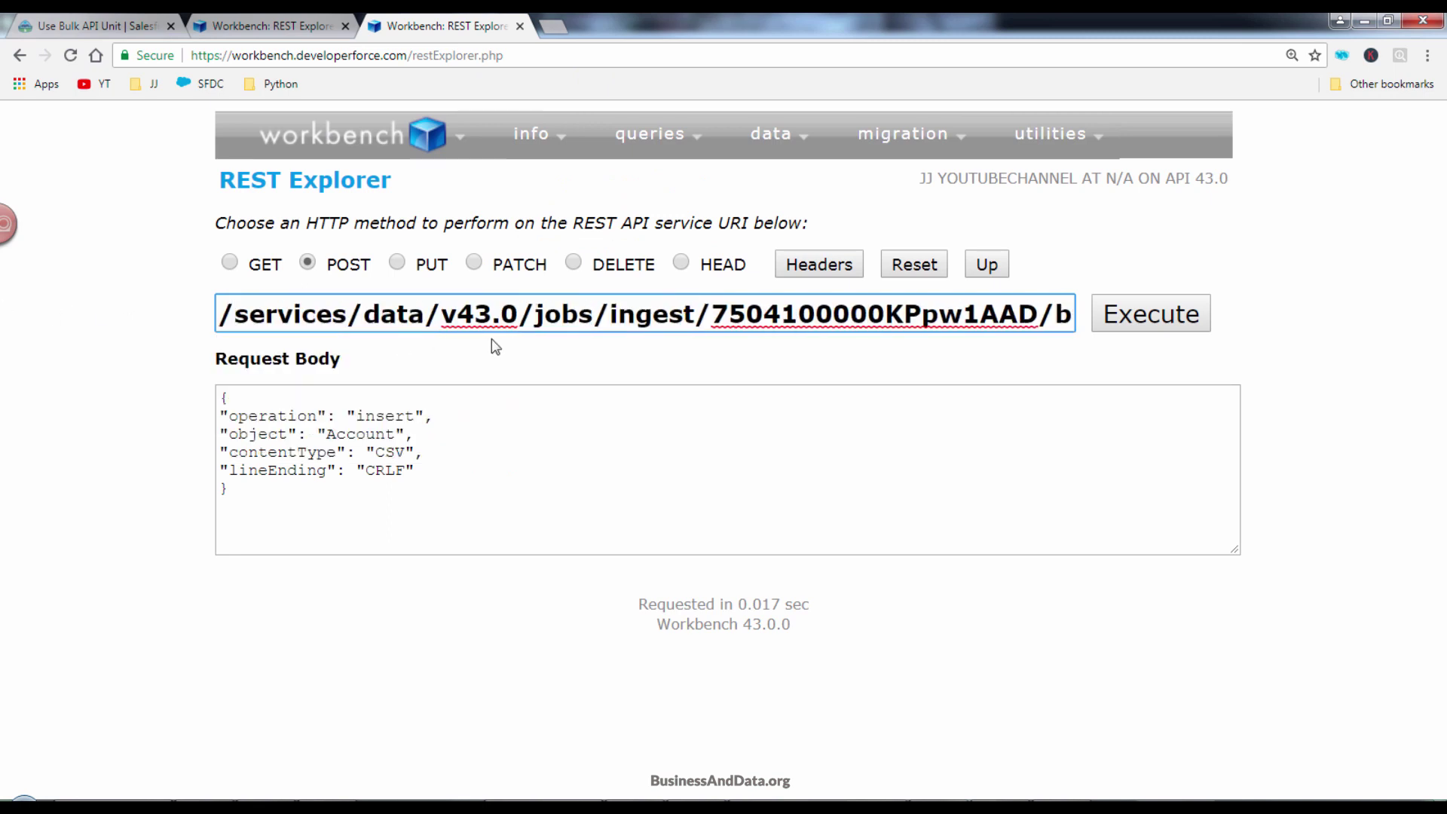
click(1109, 677)
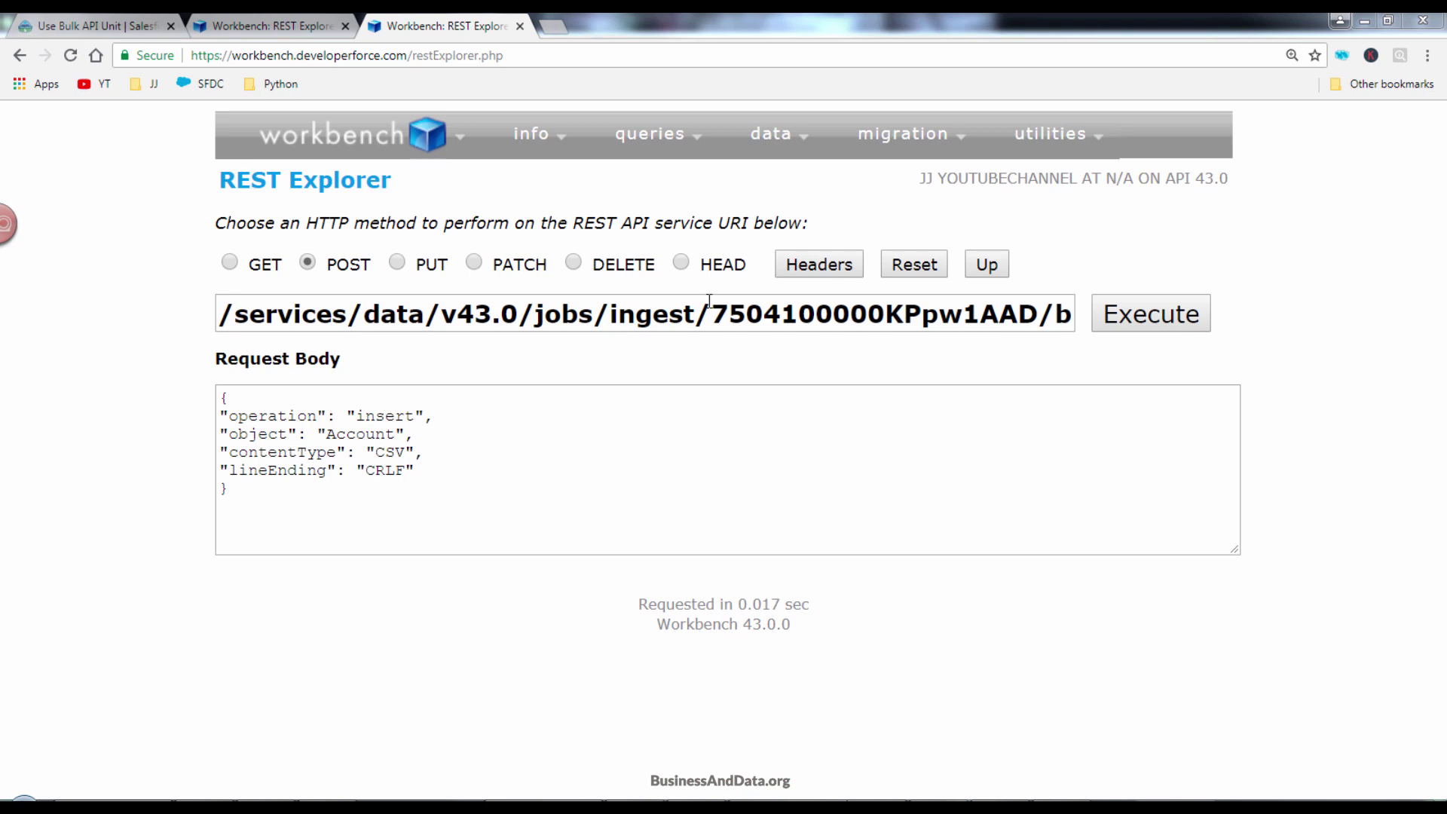
Set the HTTP method to PUT and change the Content-Type request header to text/CSV
click(398, 263)
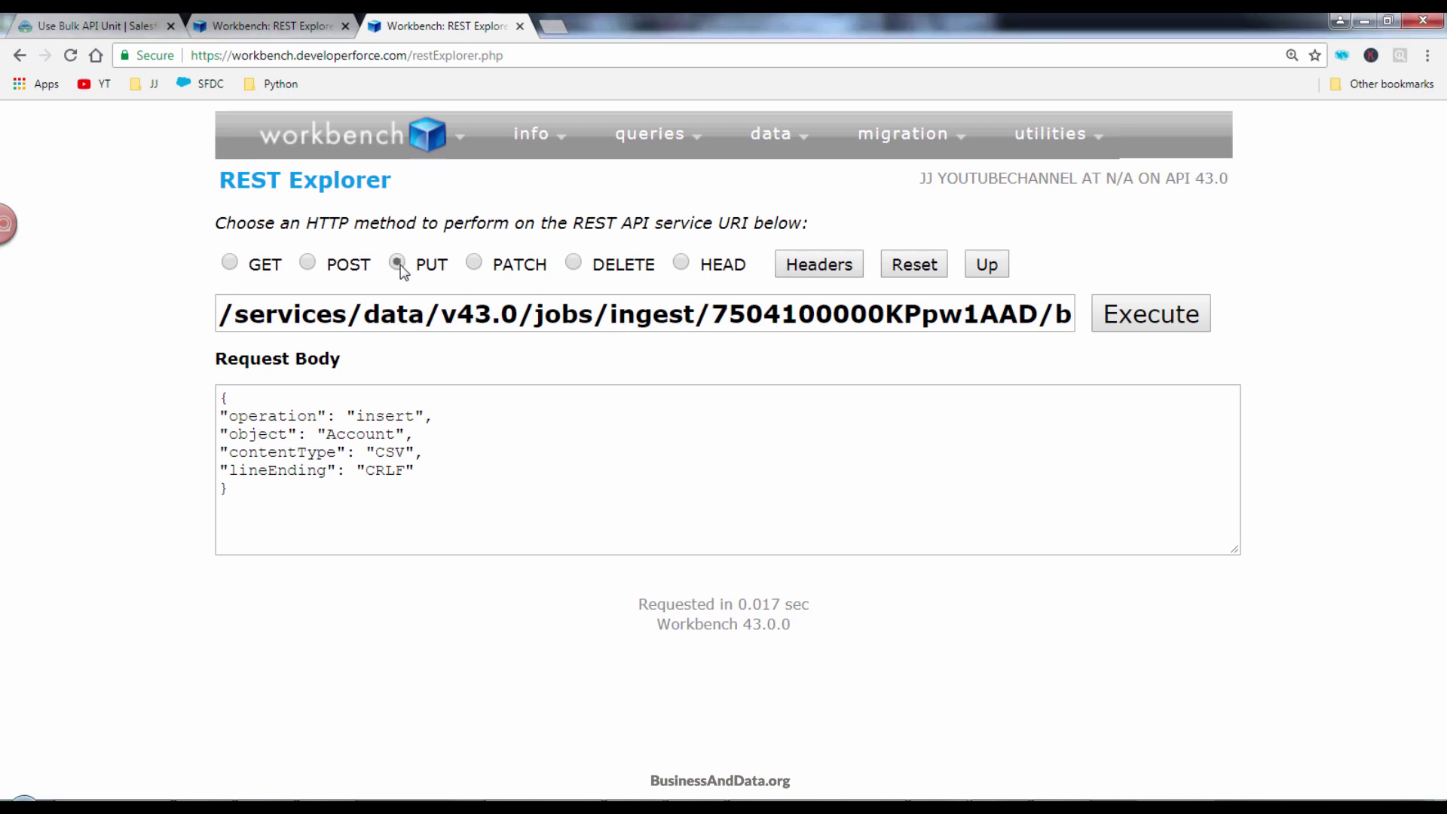
click(821, 265)
click(693, 424)
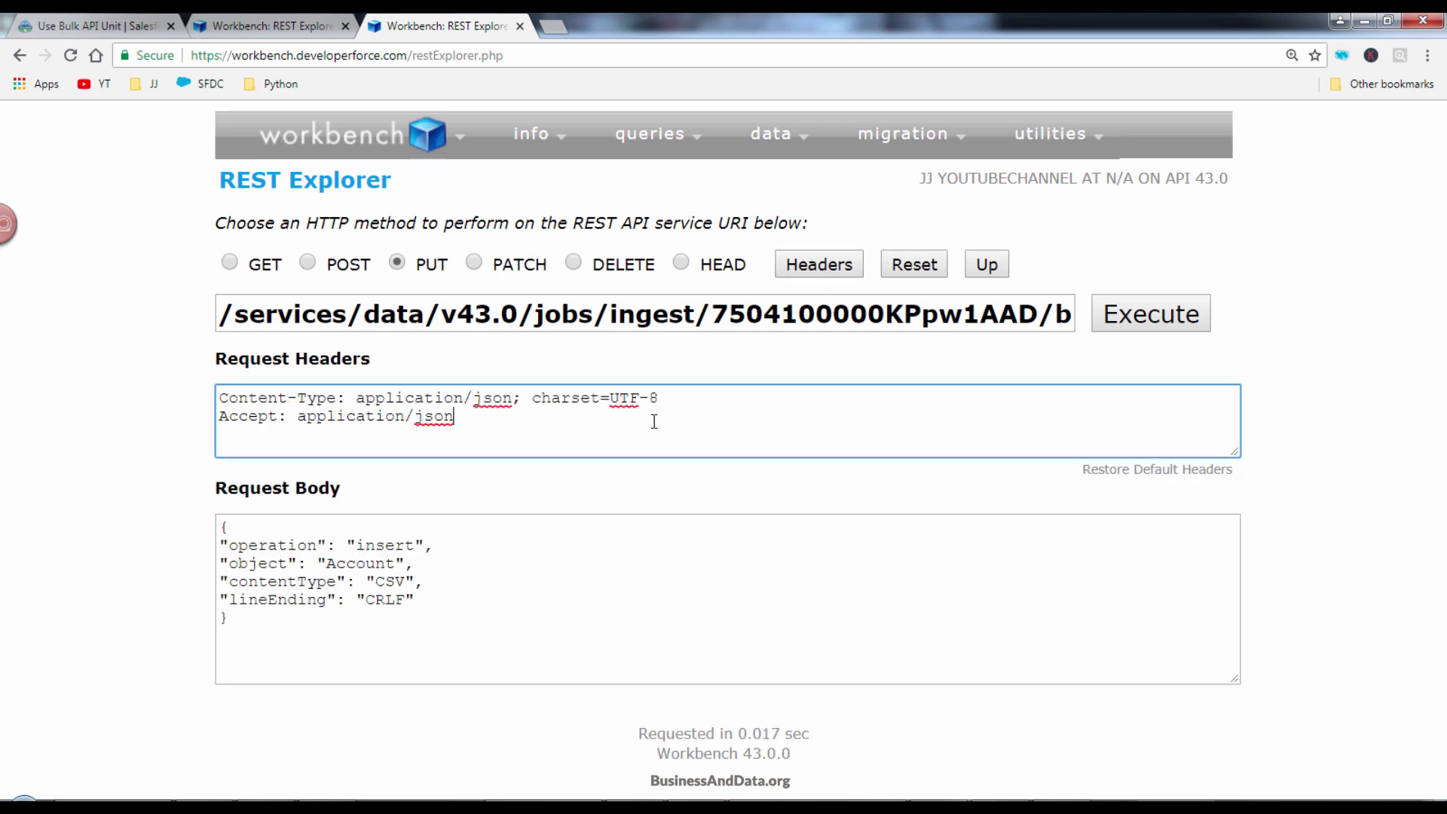
drag(359, 398, 703, 389)
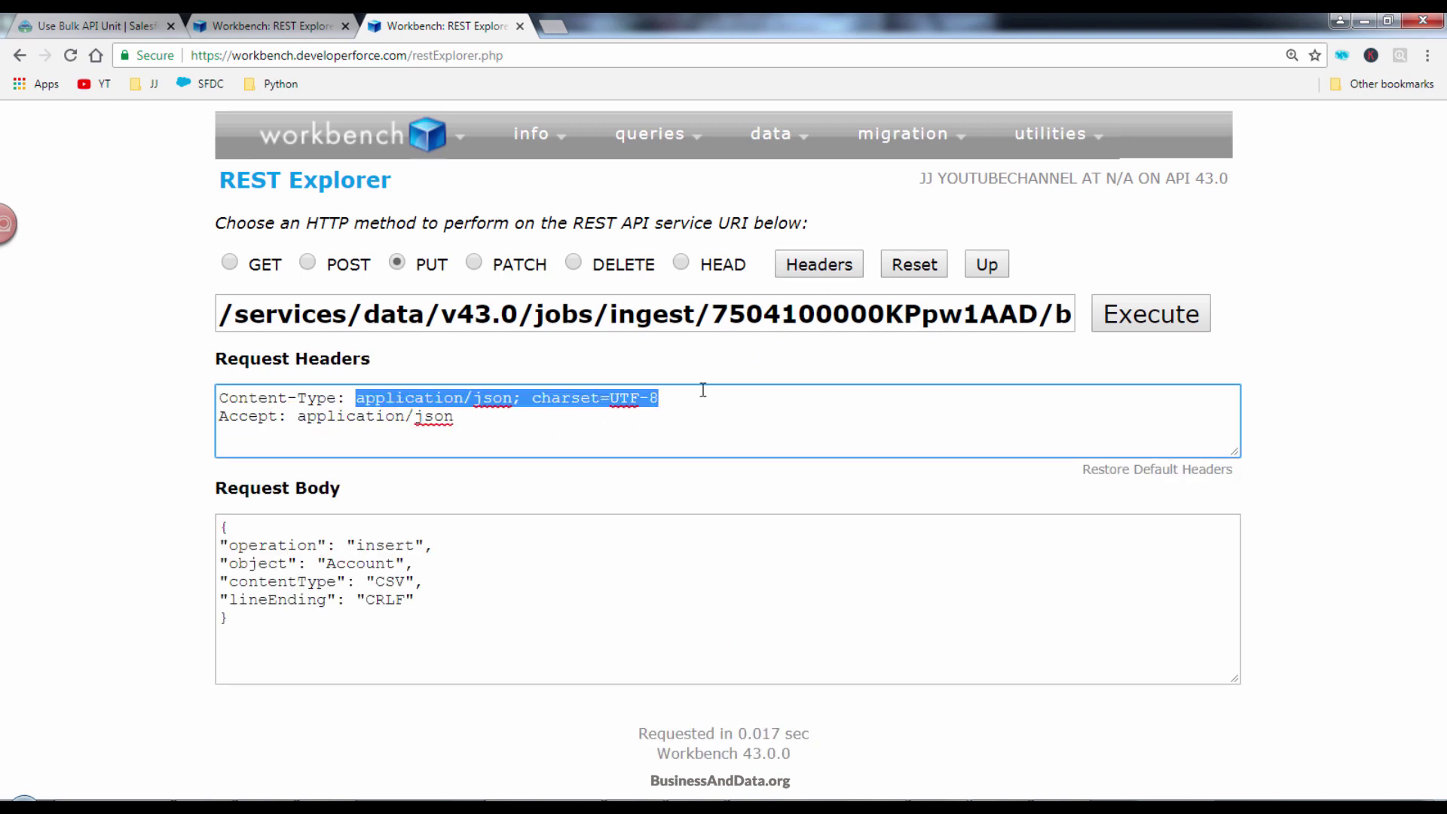
key(BackSpace)
text(text/CSV)
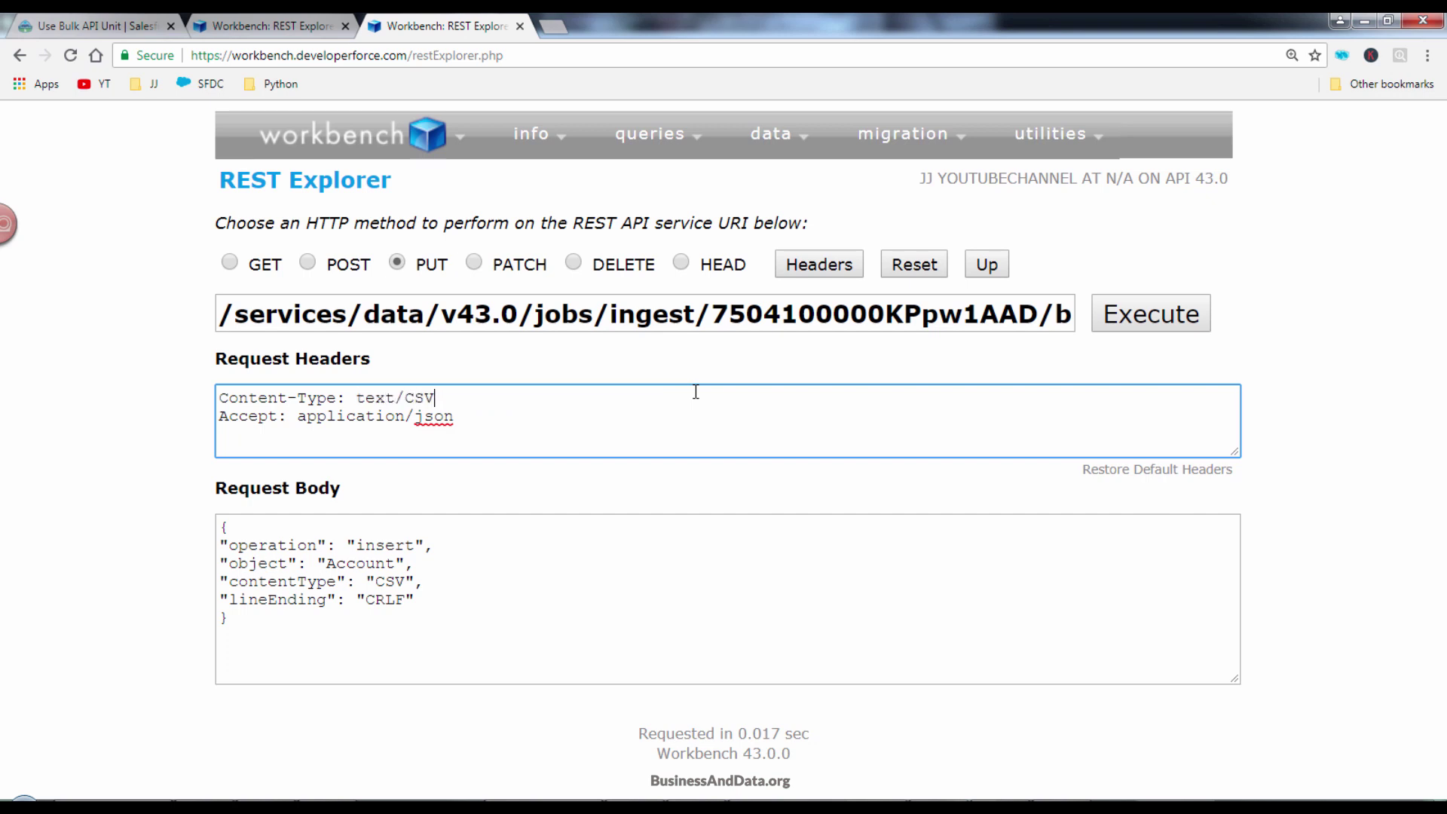
key(Down)
Clear the JSON text from the request body
click(533, 608)
key(ctrl+a)
key(BackSpace)
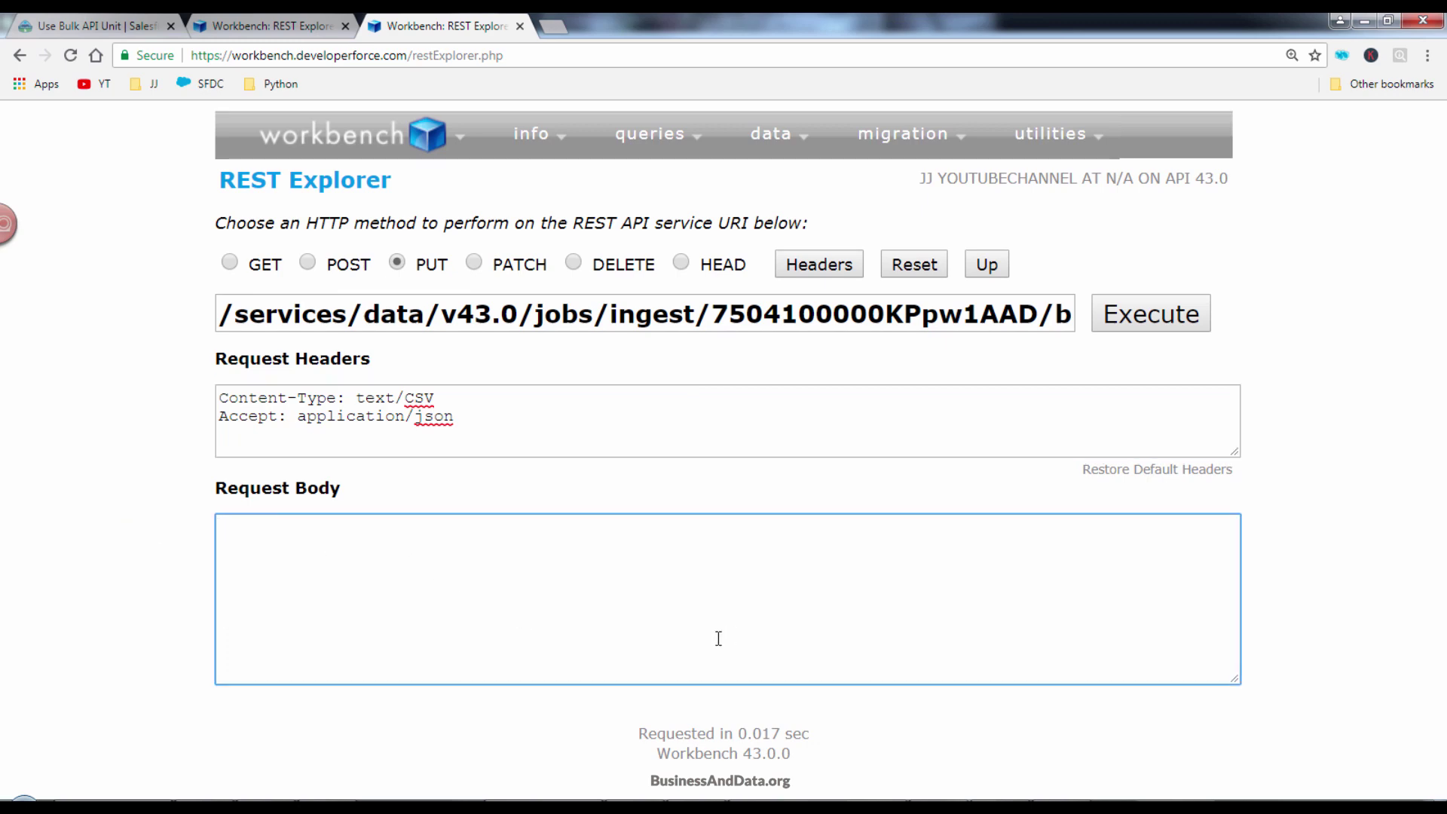
Switch to bulkv2hocdata.csv in Excel, fit column A's width to its contents, and enter =CHAR(34) in cell B1
key(alt+Tab)
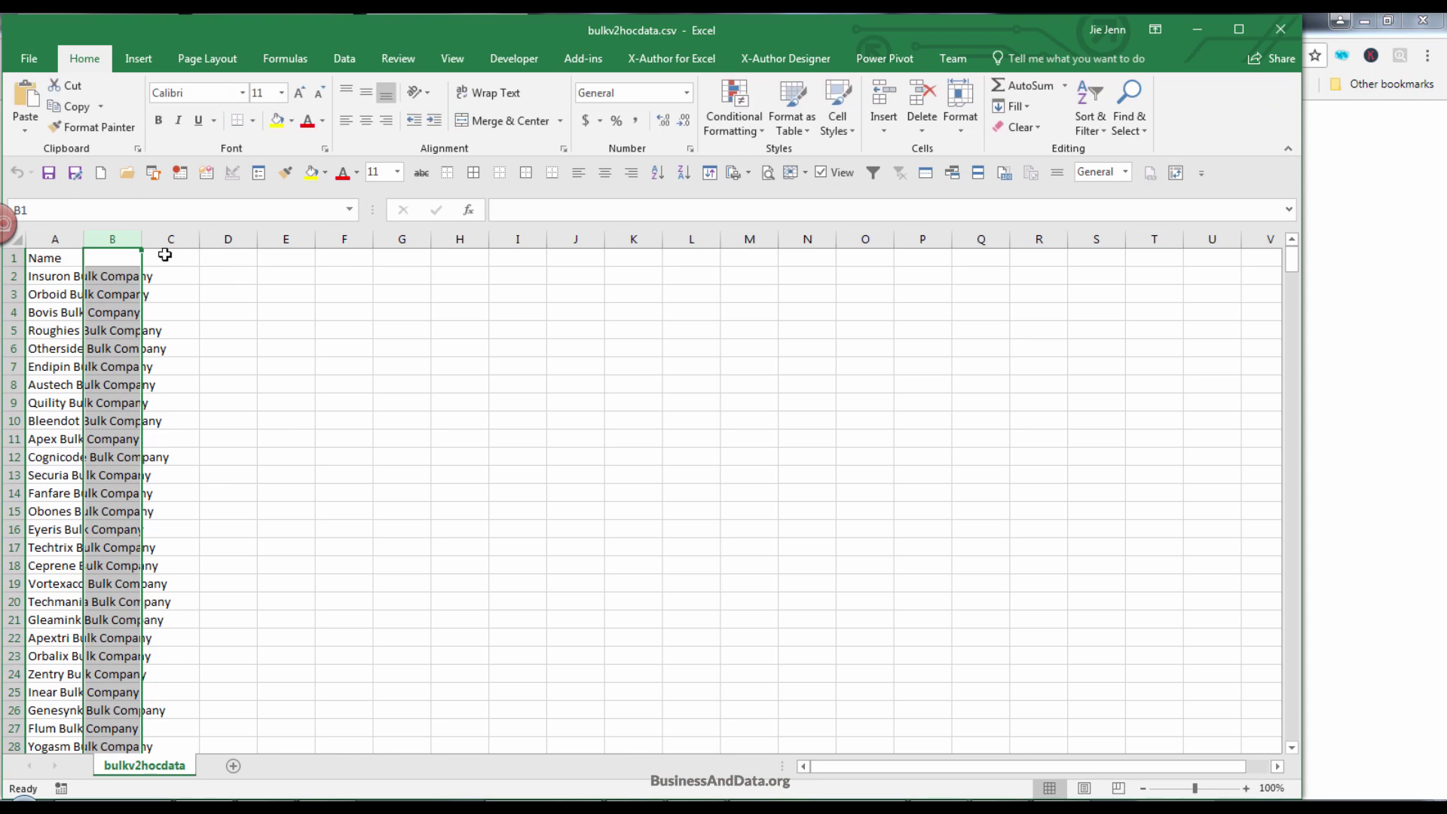
click(177, 275)
double_click(82, 239)
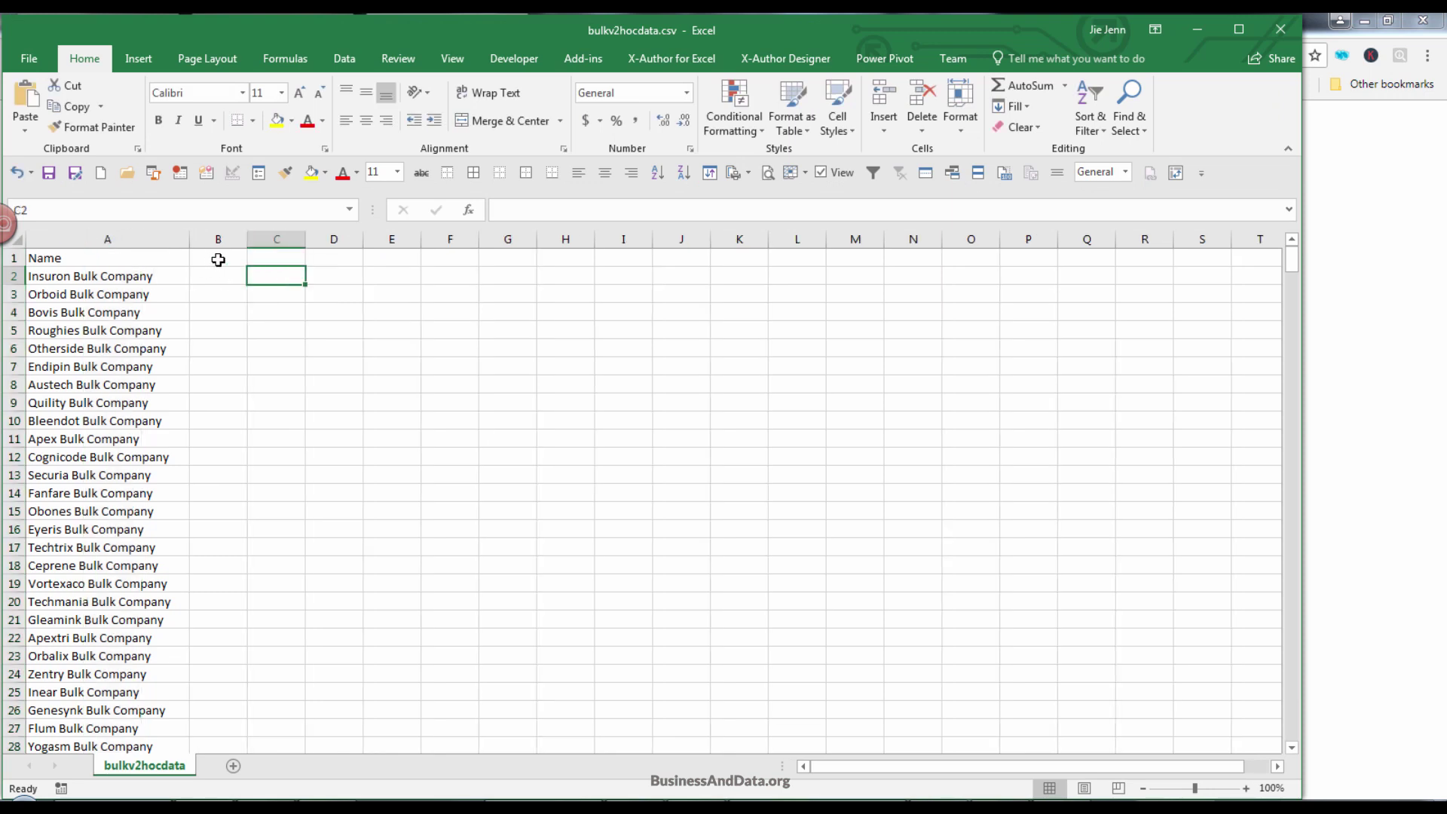
click(218, 257)
text(=ch)
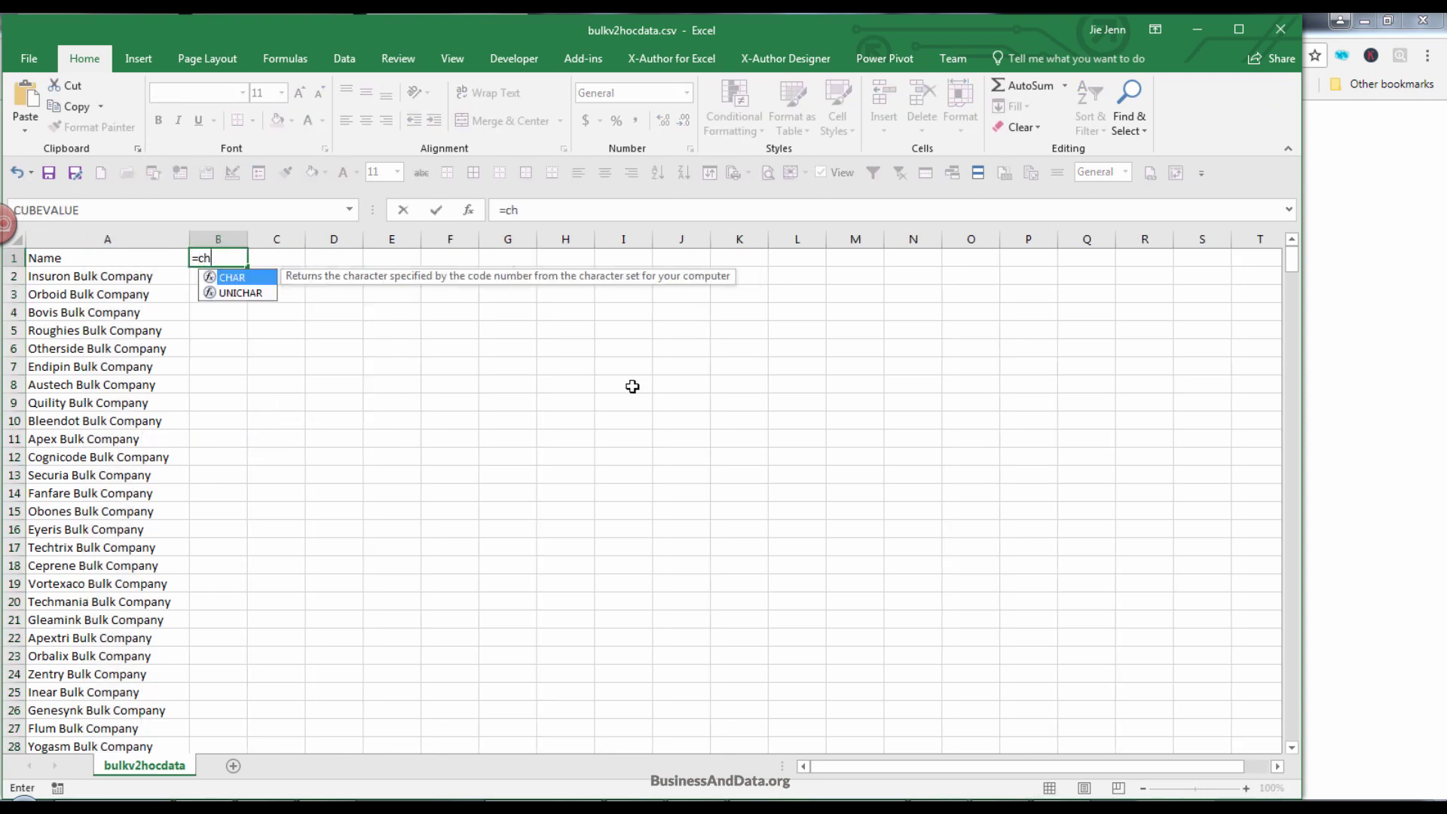
text(ar(34))
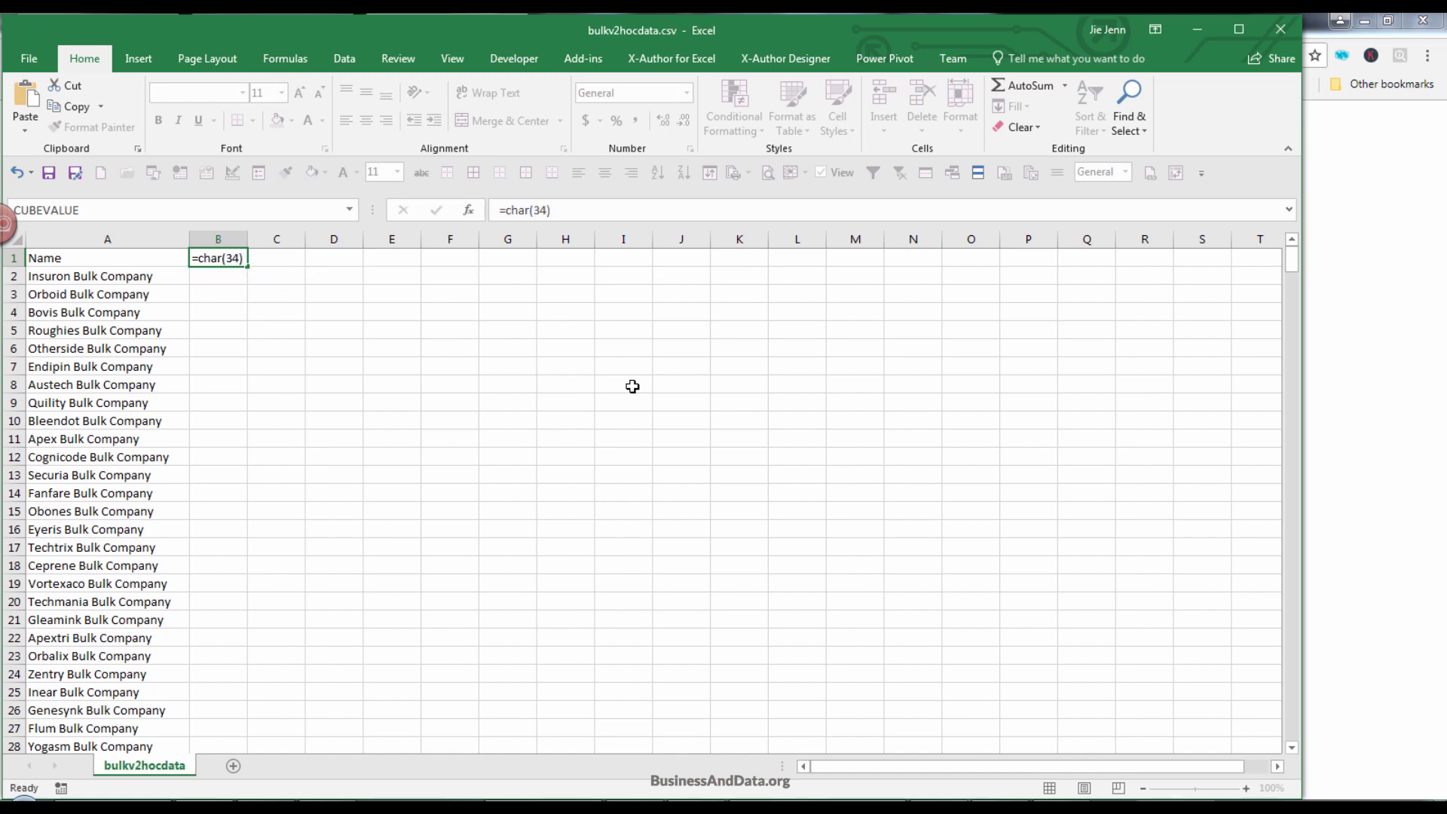
key(Return)
Extend the formula in B1 to =CHAR(34)&A1&CHAR(34) so the value in A1 is wrapped in double quotes
key(Up)
click(653, 202)
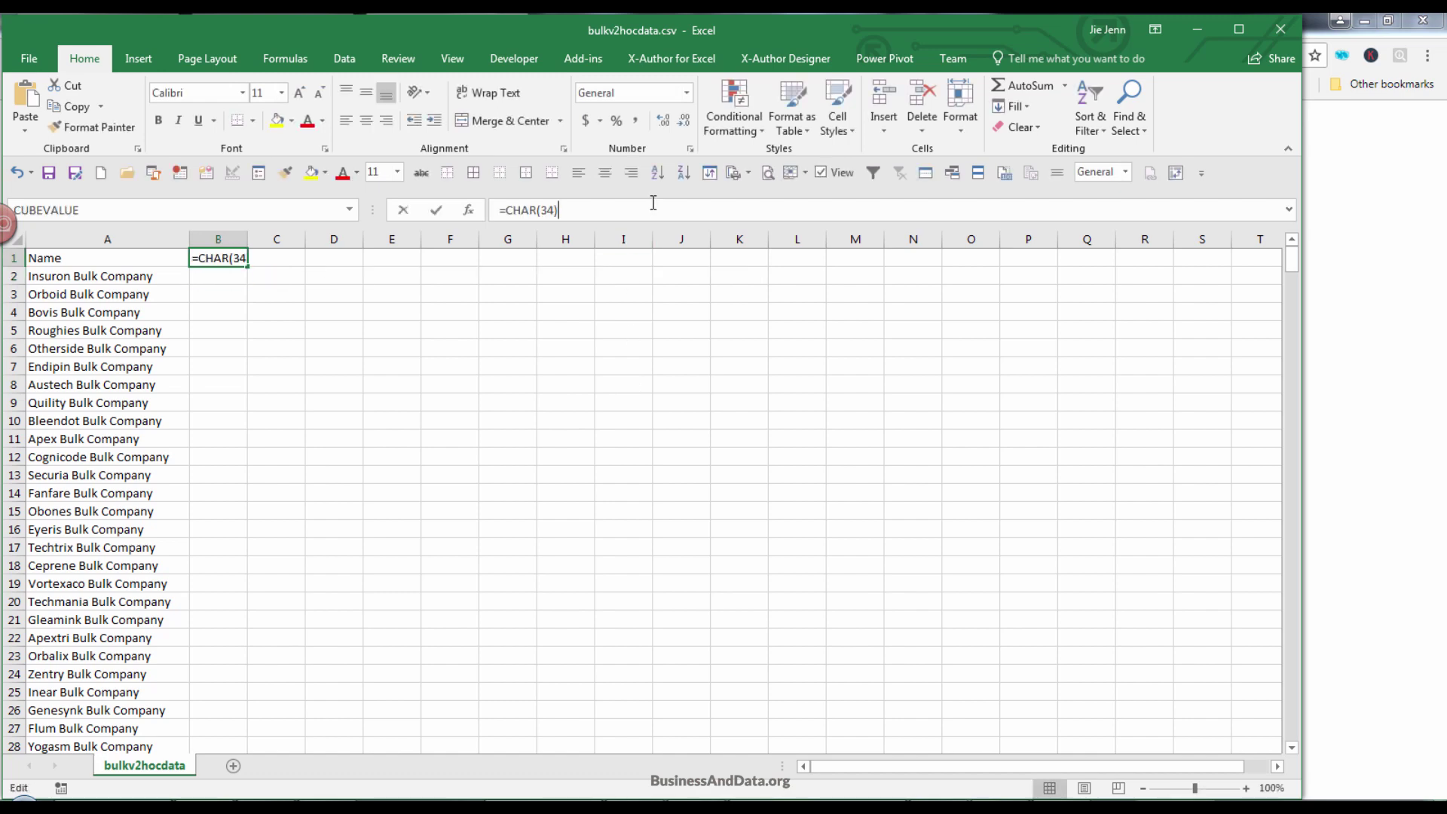
text(&)
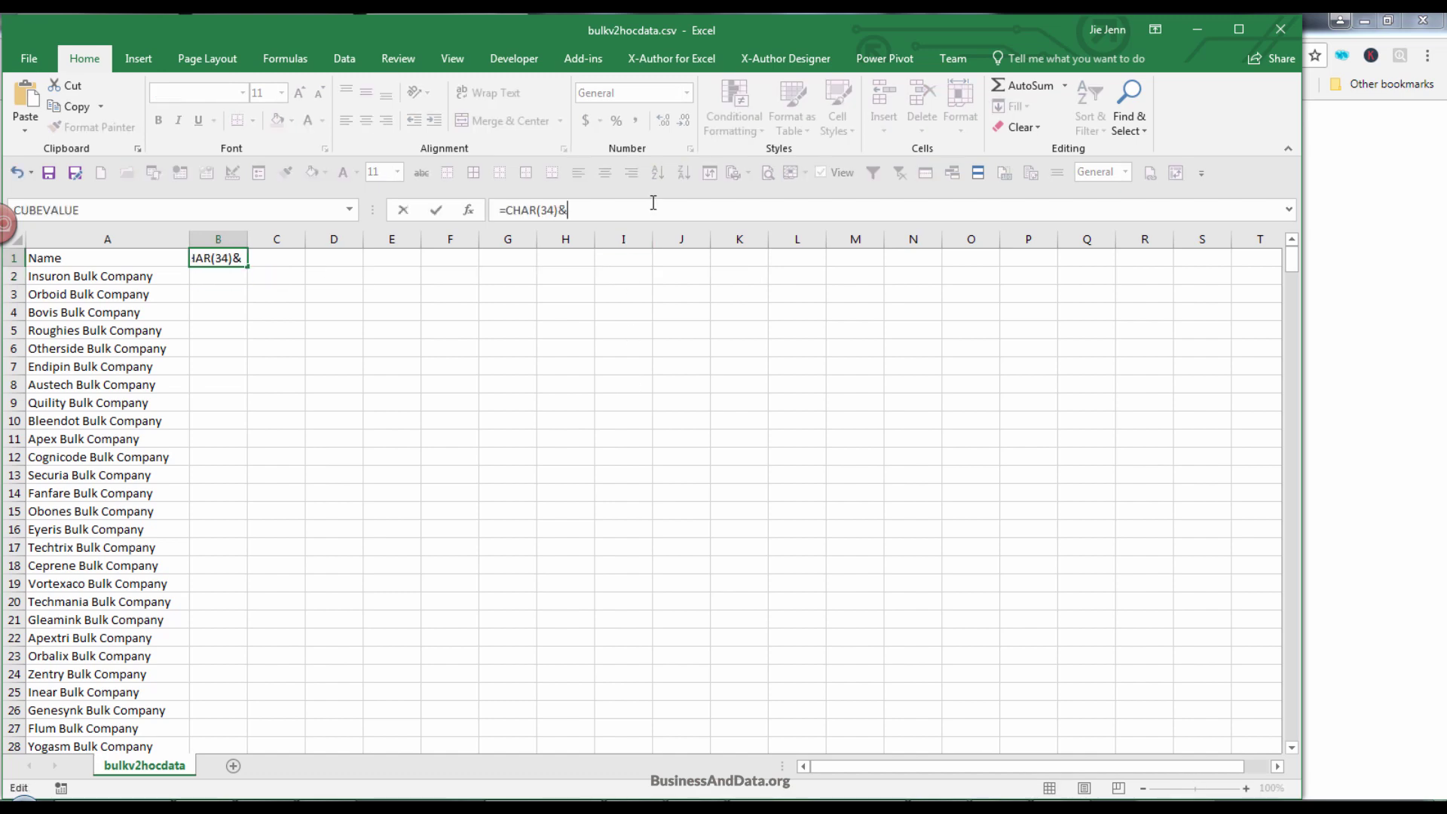
click(136, 269)
click(138, 260)
text(&cha)
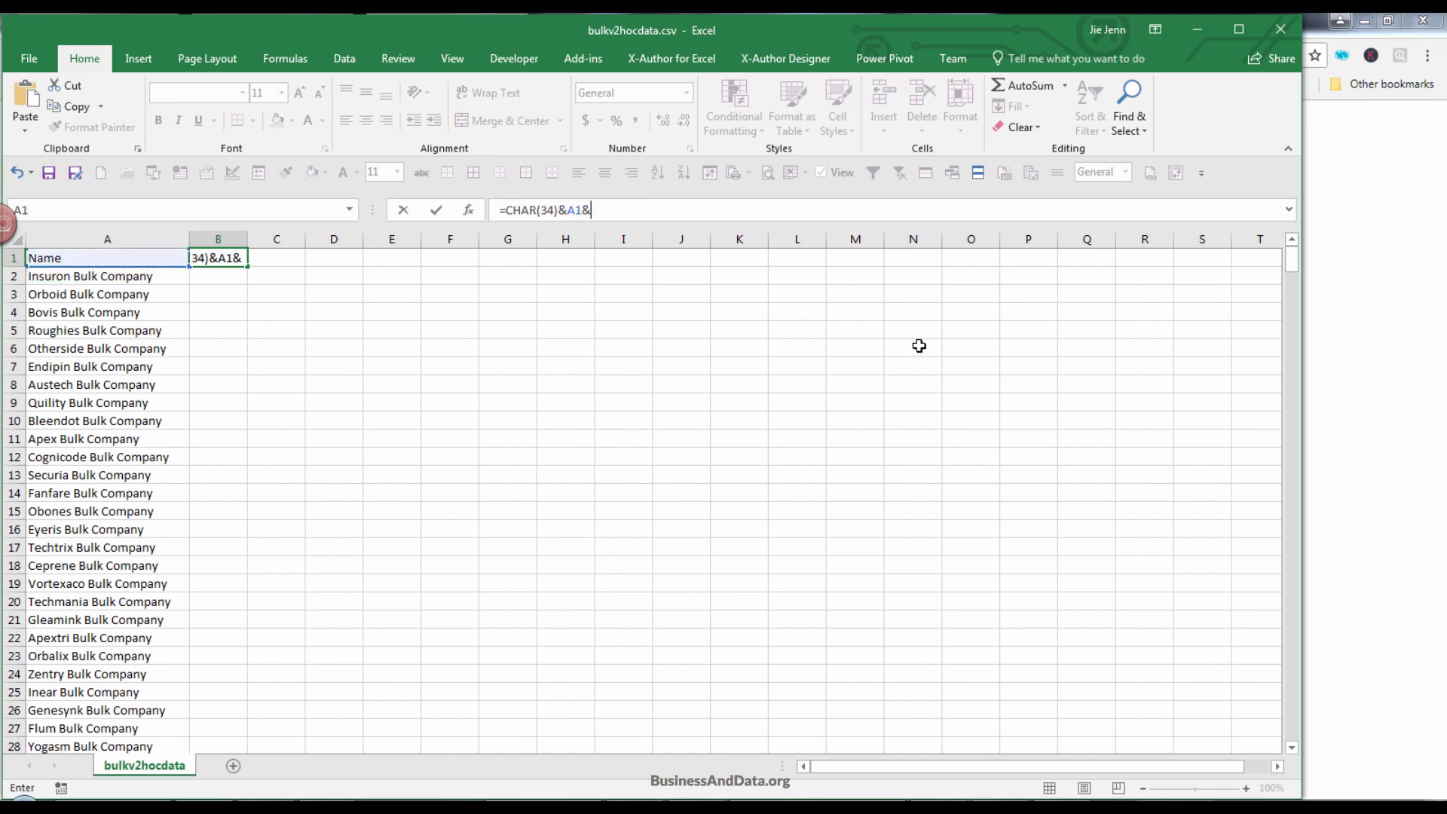
key(Tab)
text(3)
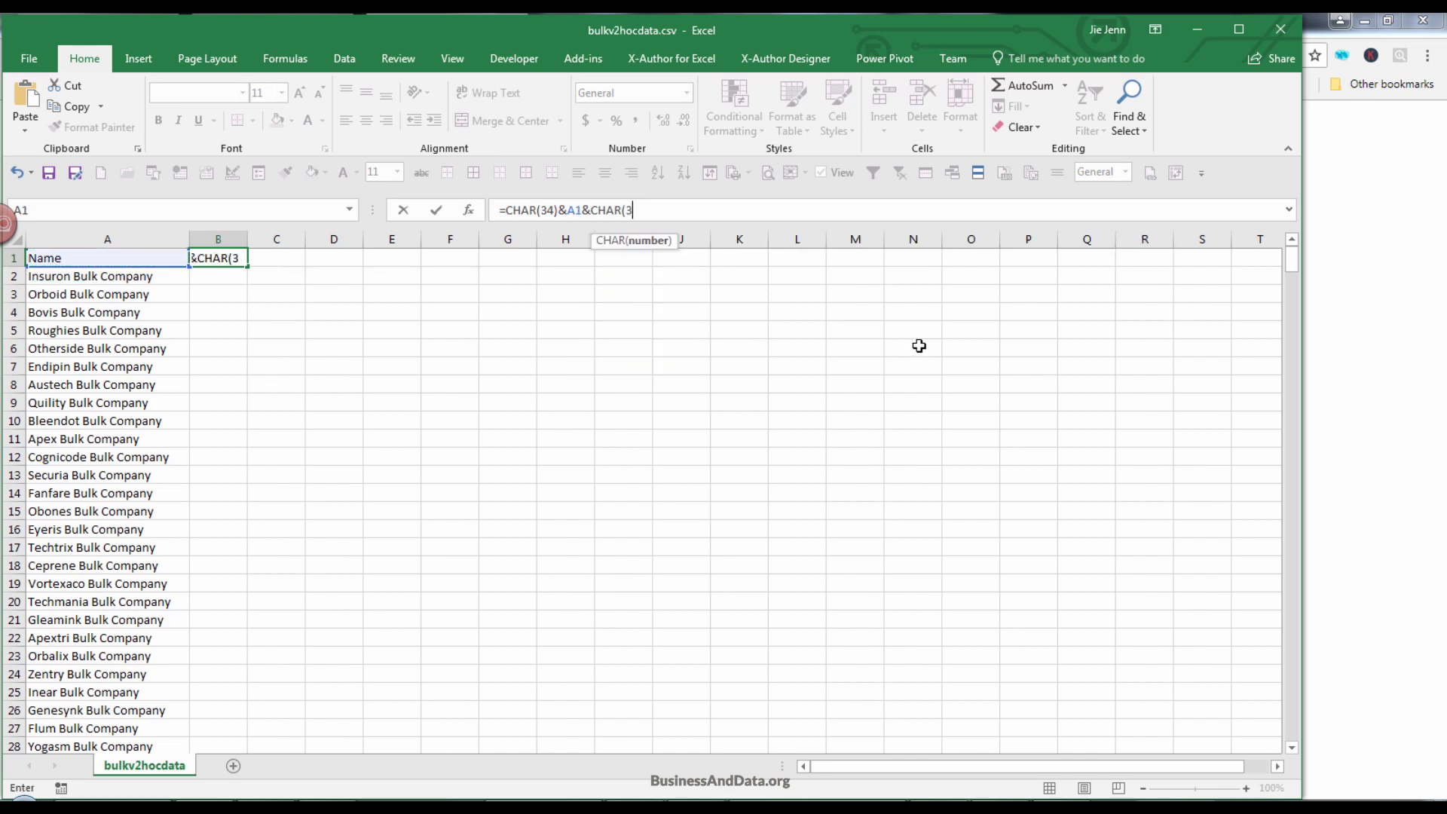
text(4))
key(Return)
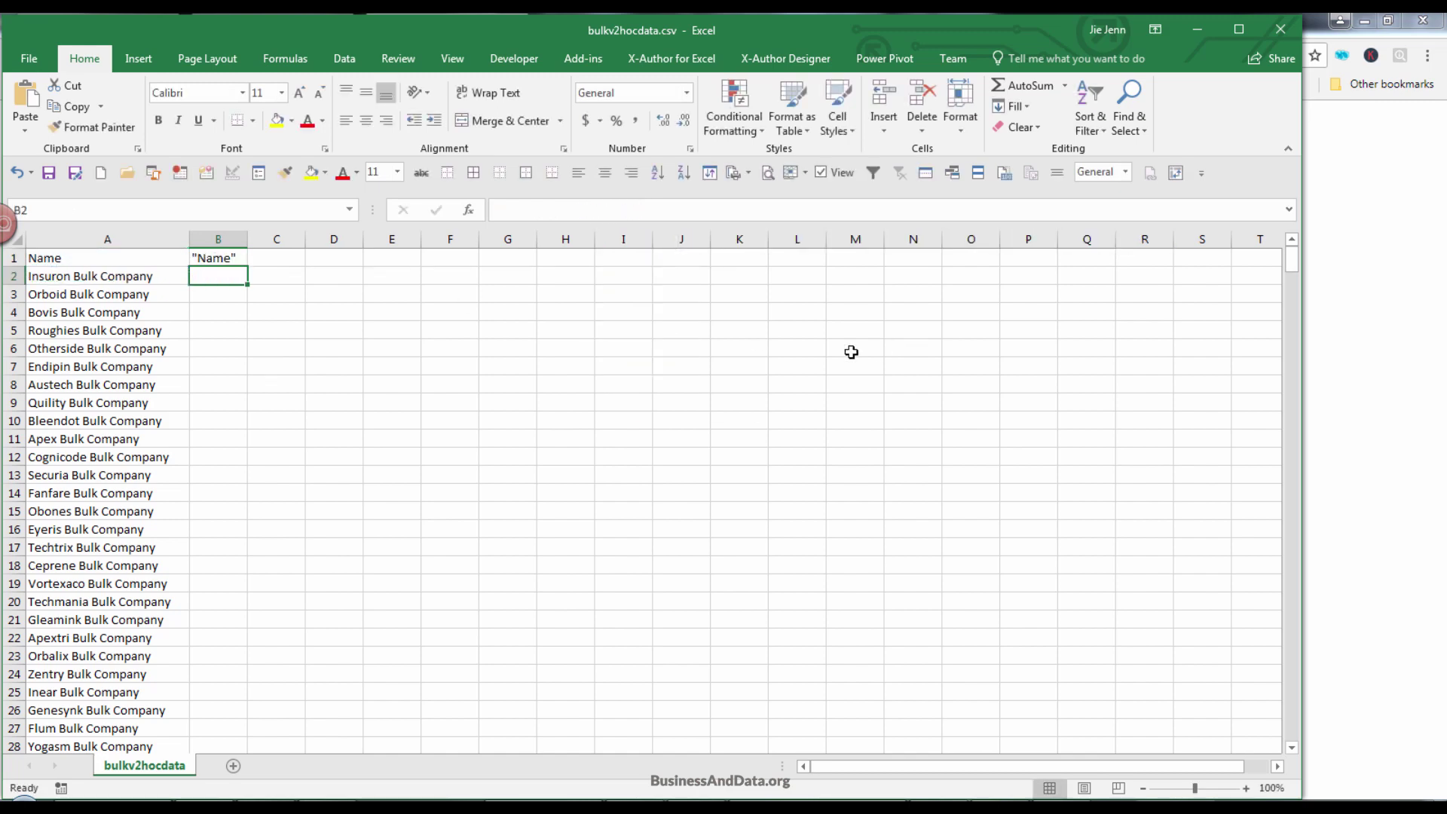
Fill the B1 formula down column B for all the names and fit the column's width to its contents
click(227, 257)
double_click(247, 265)
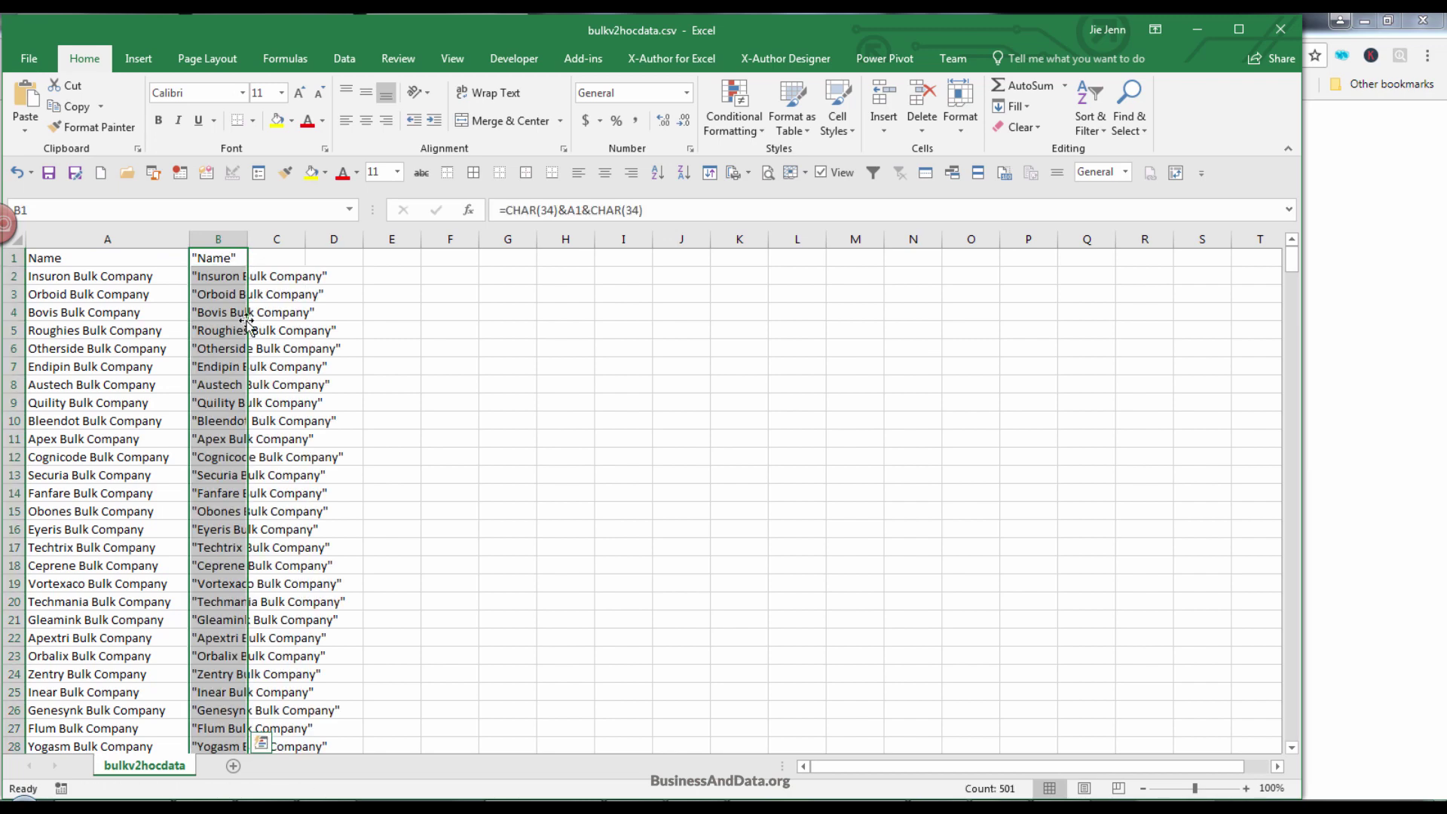
click(241, 240)
double_click(248, 239)
Copy the quoted names in column B and paste them into the empty request body in Workbench
scroll(263, 287, down, 18)
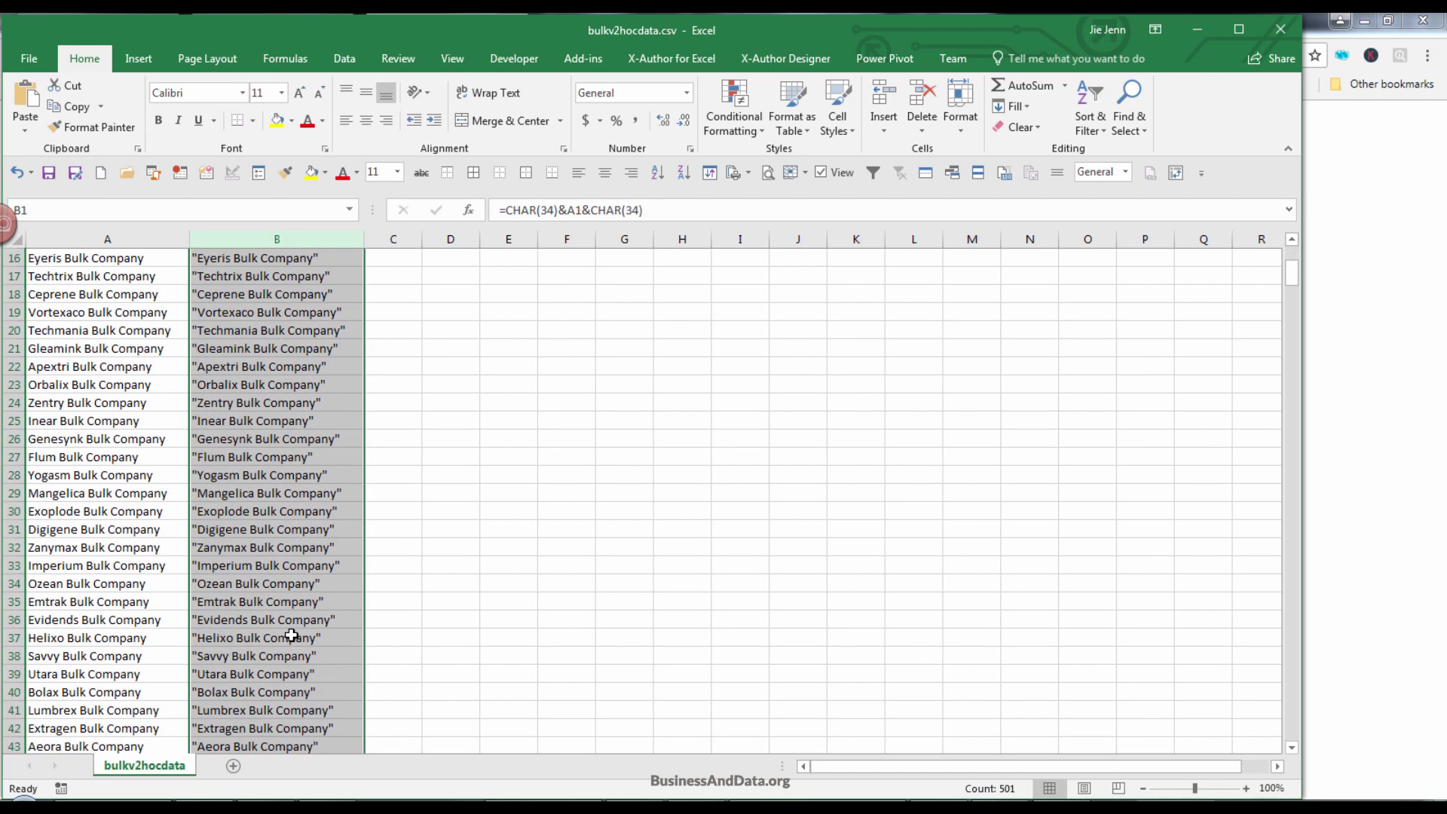
scroll(208, 660, down, 8)
scroll(302, 528, up, 20)
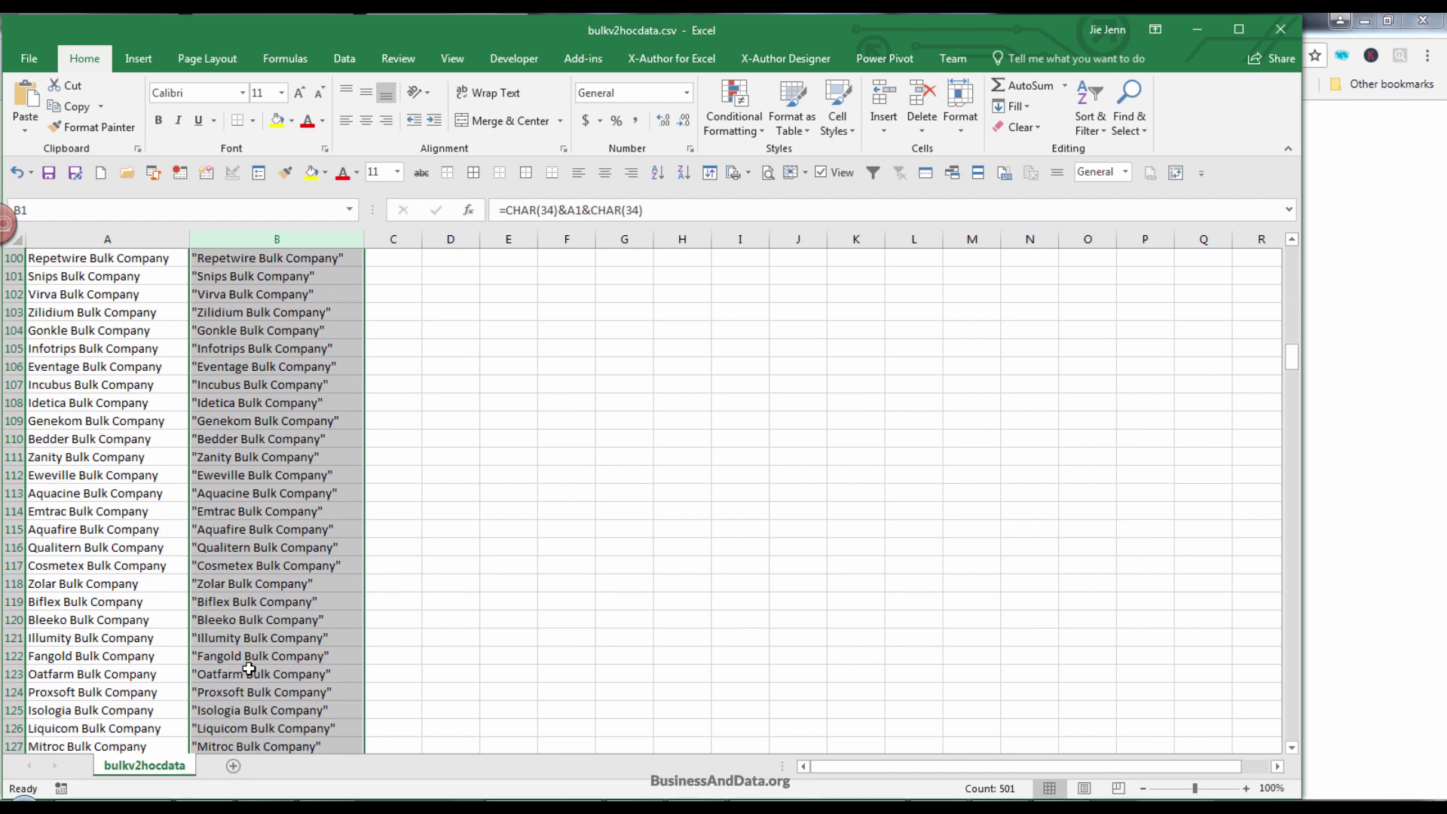
right_click(273, 293)
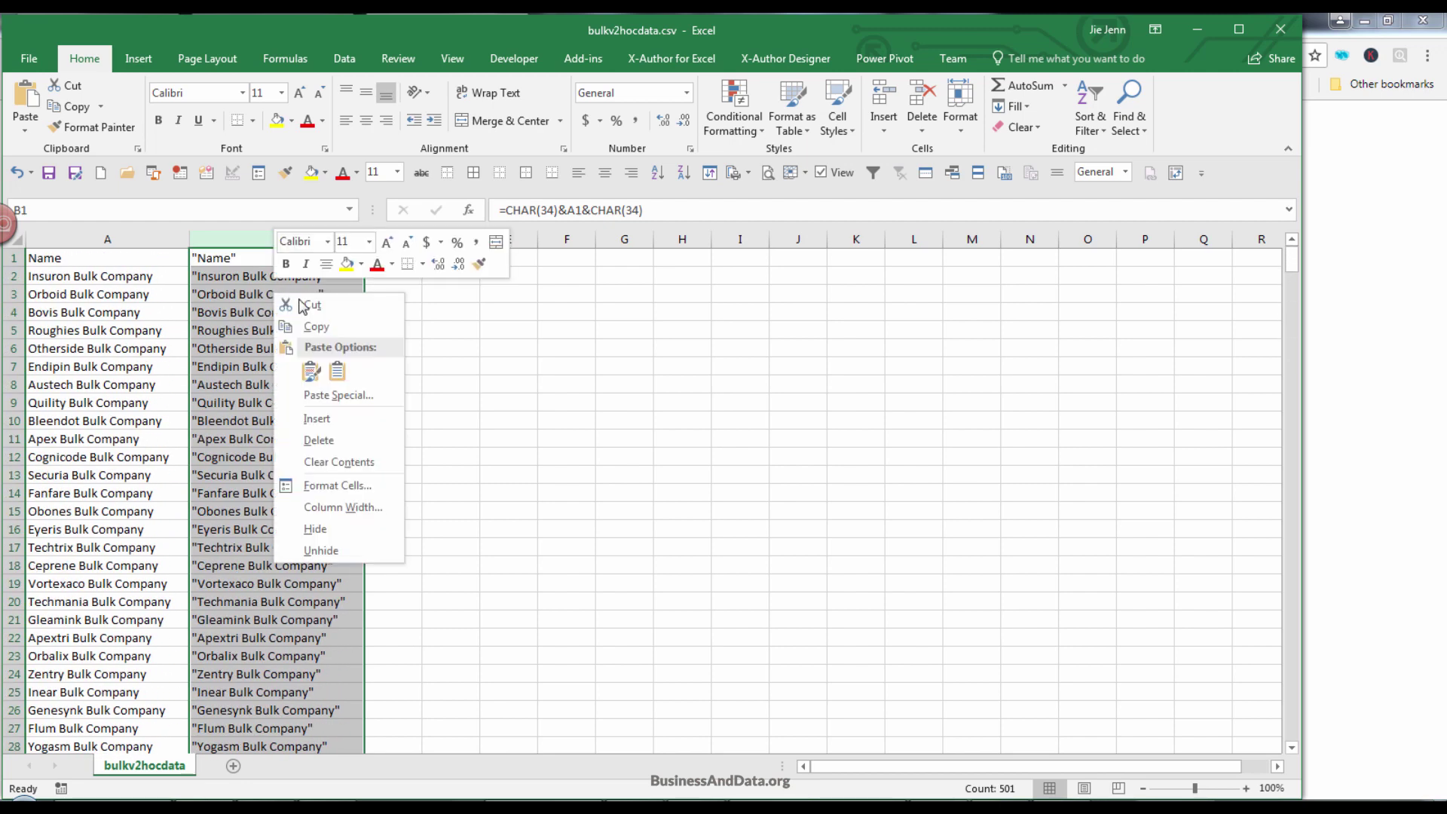
click(389, 326)
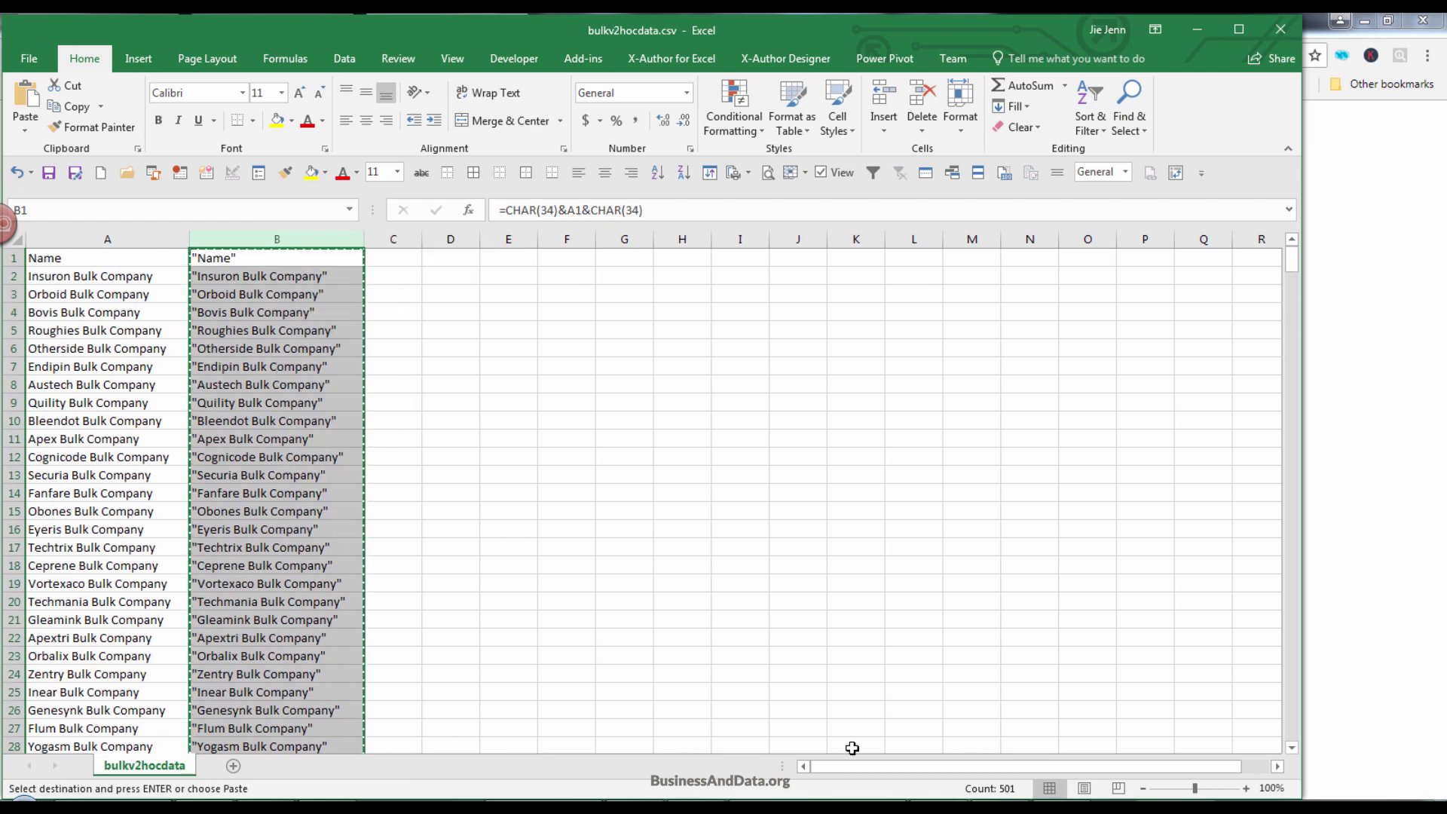
key(alt+Tab)
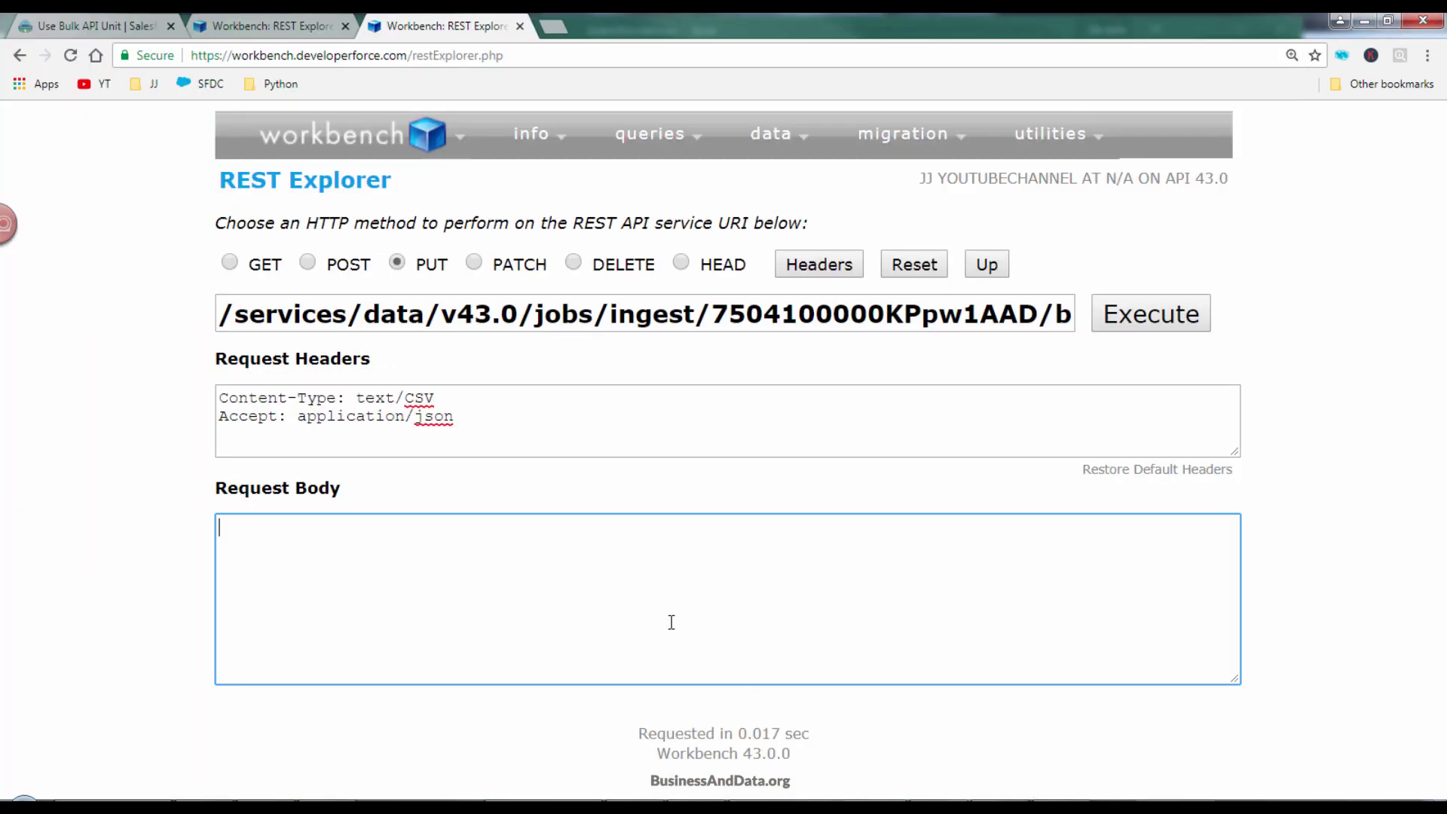
key(ctrl+v)
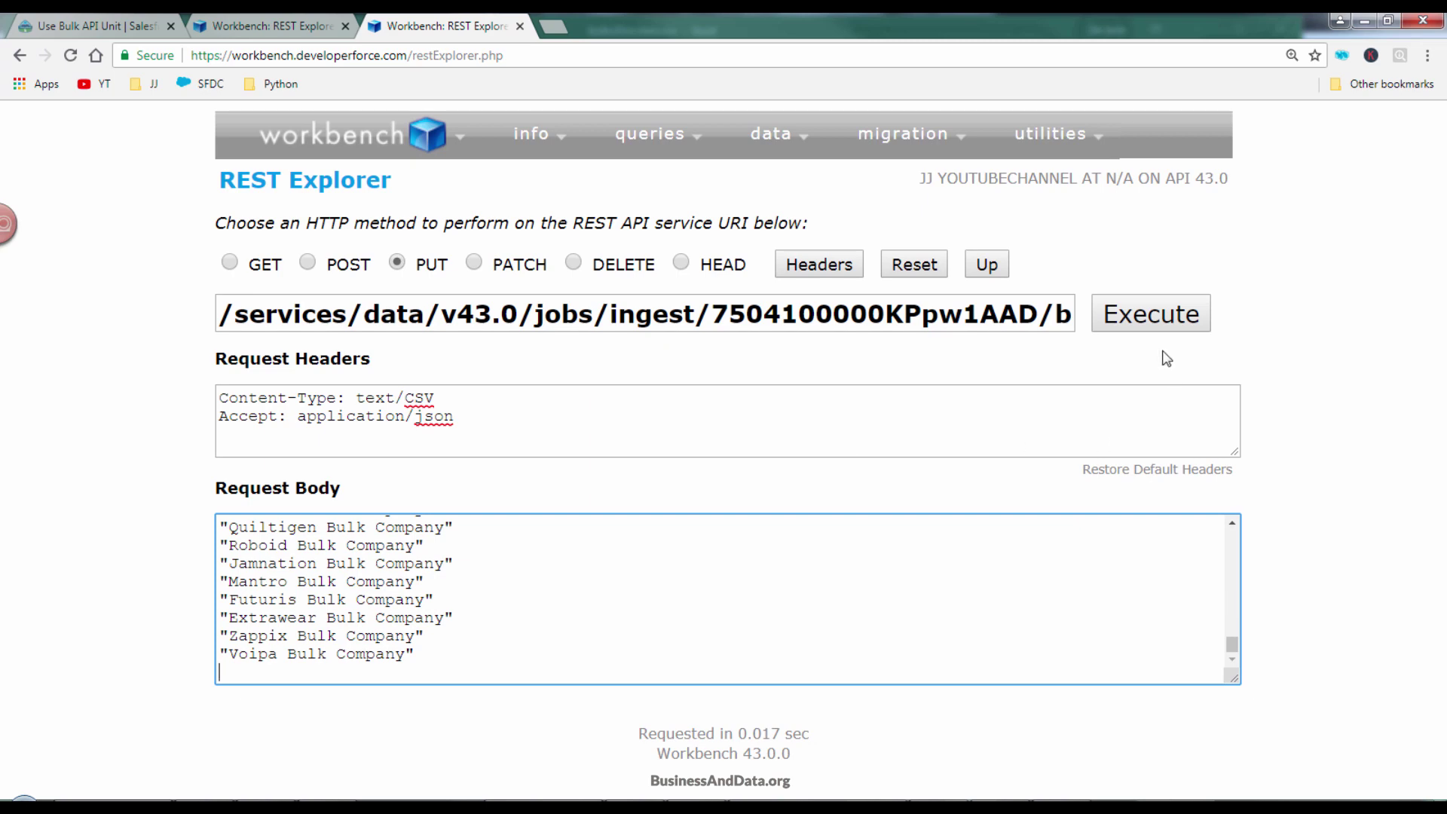
Try to execute the PUT request and expand the error details in its response
click(1170, 320)
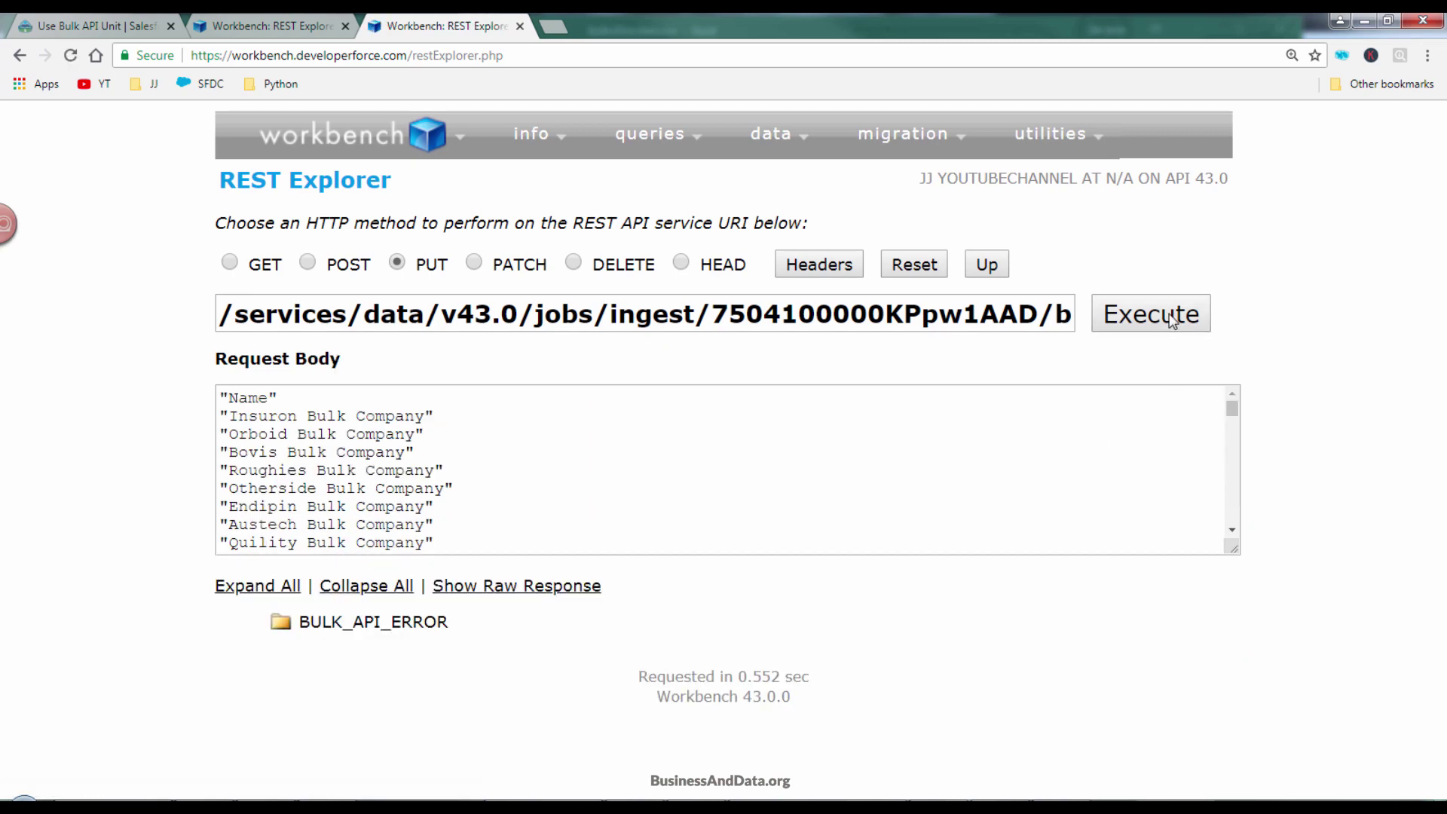
click(372, 630)
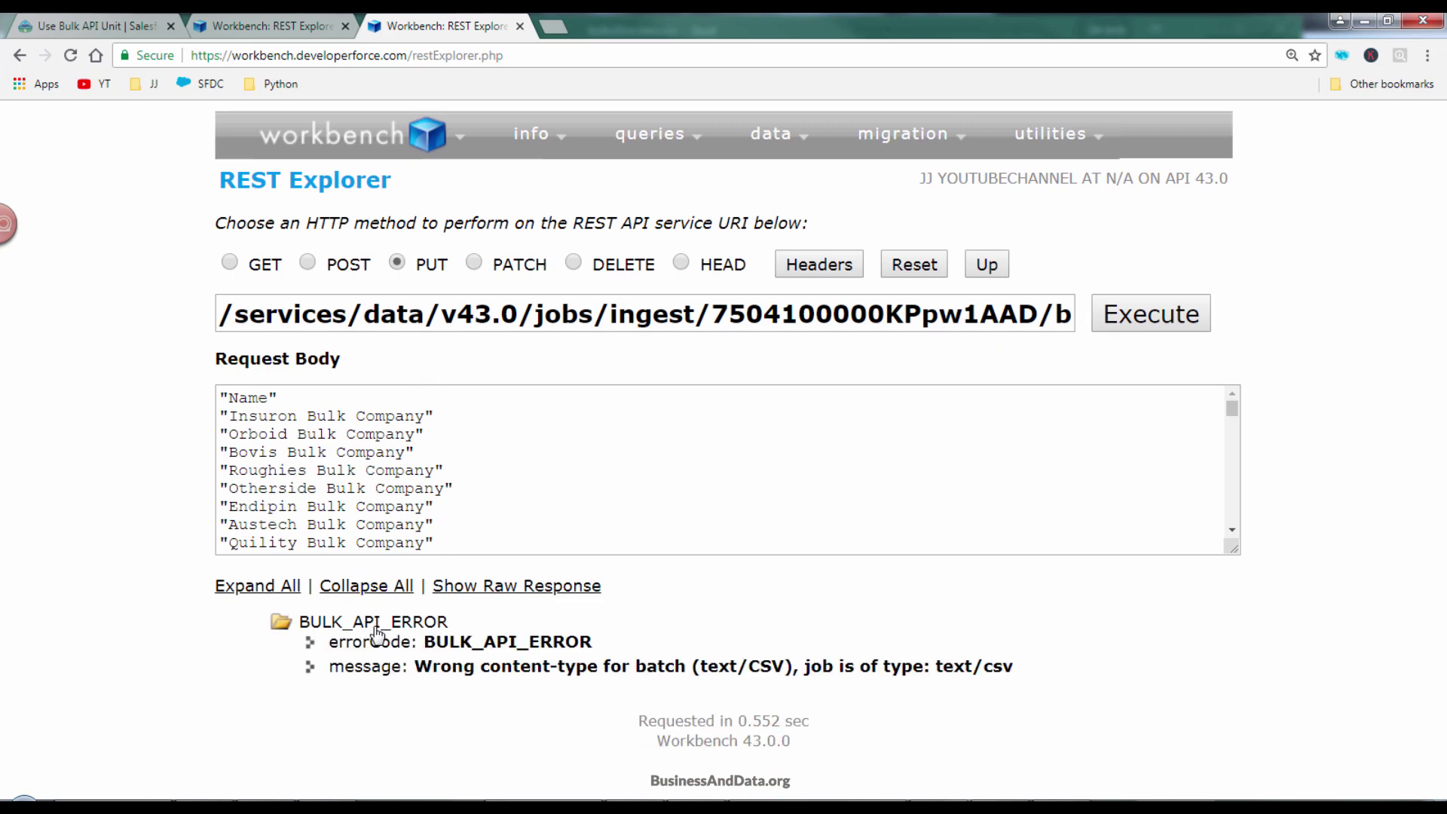
click(972, 510)
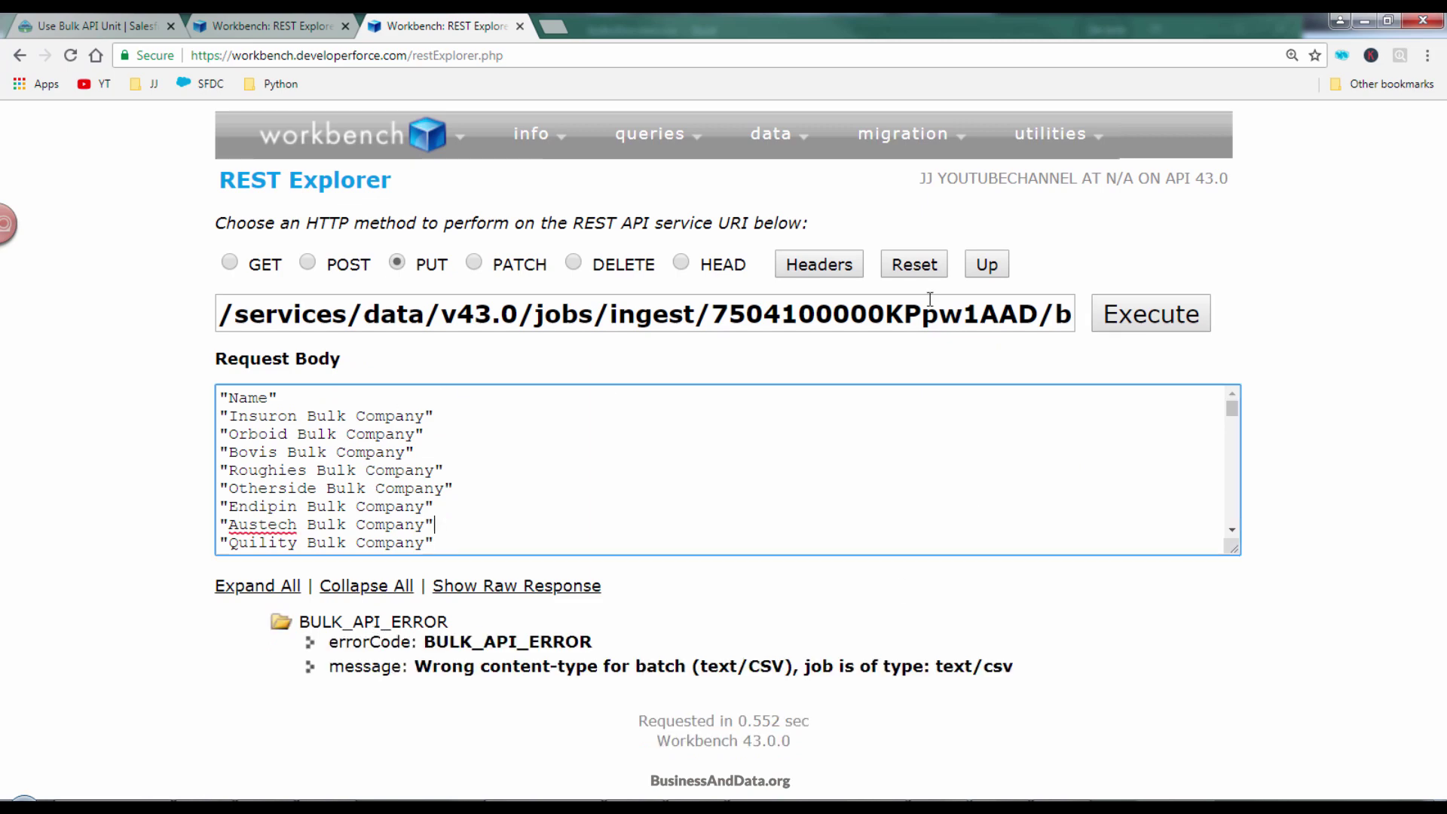
Correct the Content-Type request header to text/csv in lowercase and execute the PUT request again
click(834, 271)
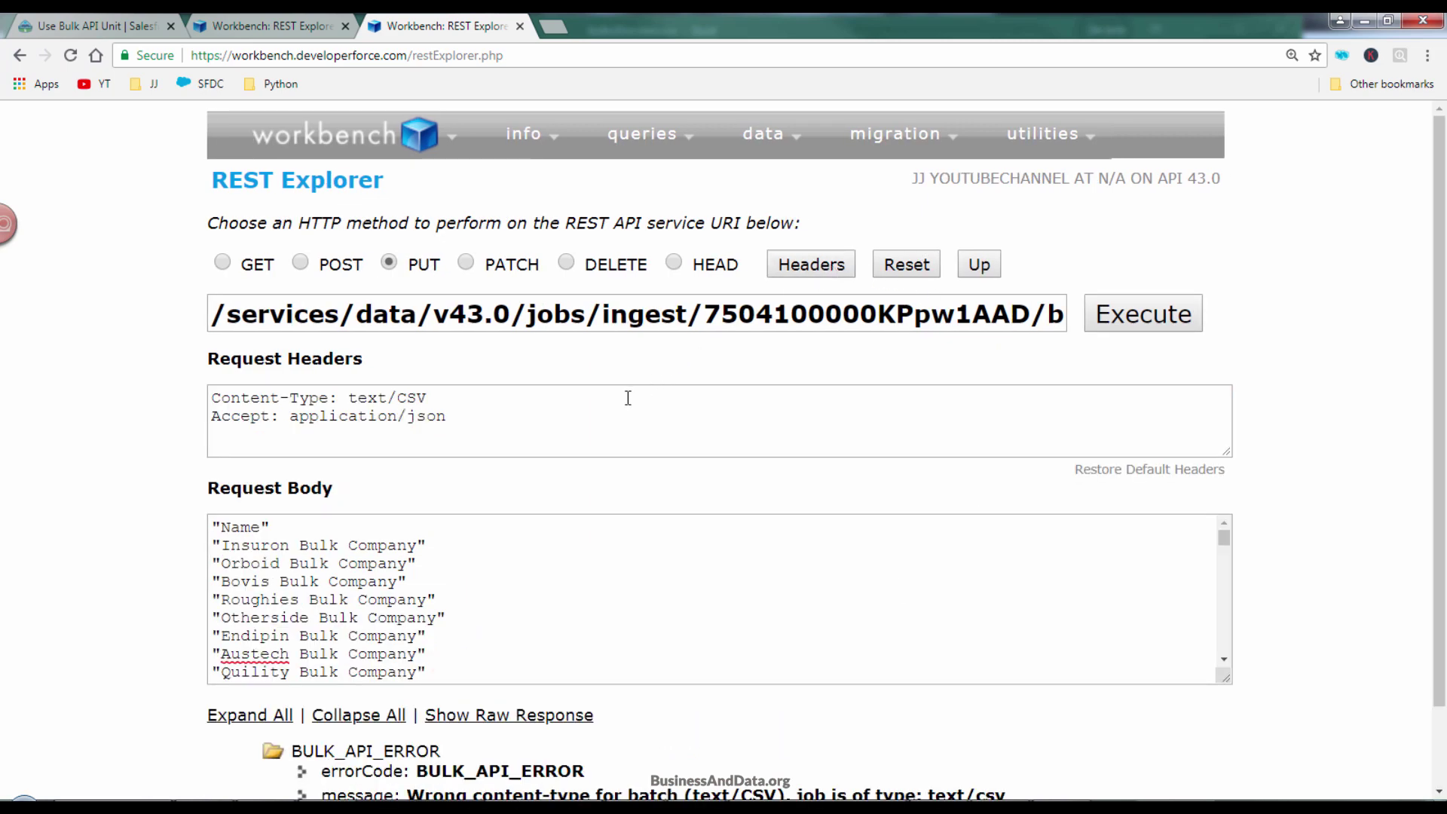
scroll(759, 673, down, 2)
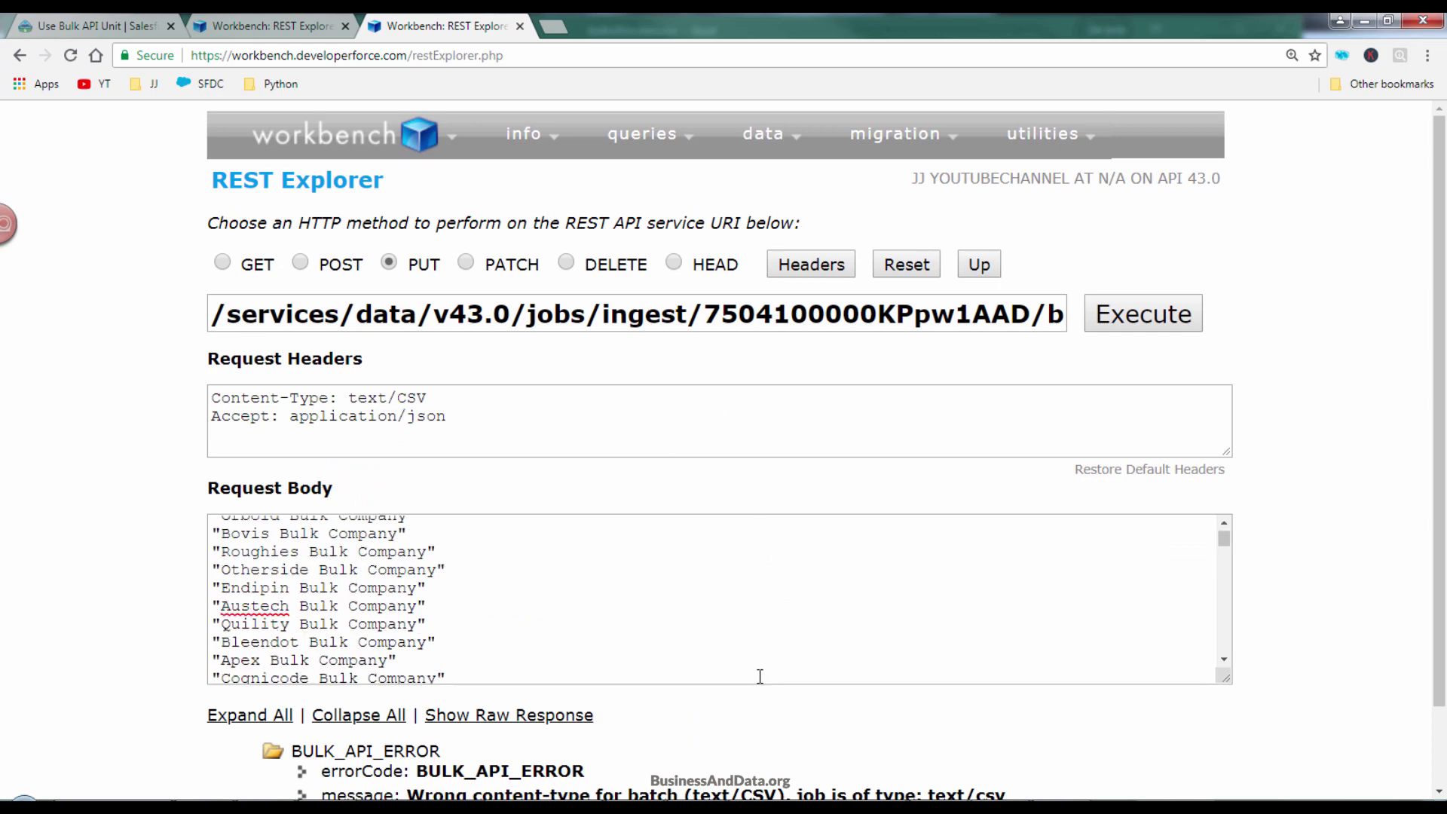
scroll(762, 656, up, 2)
click(688, 433)
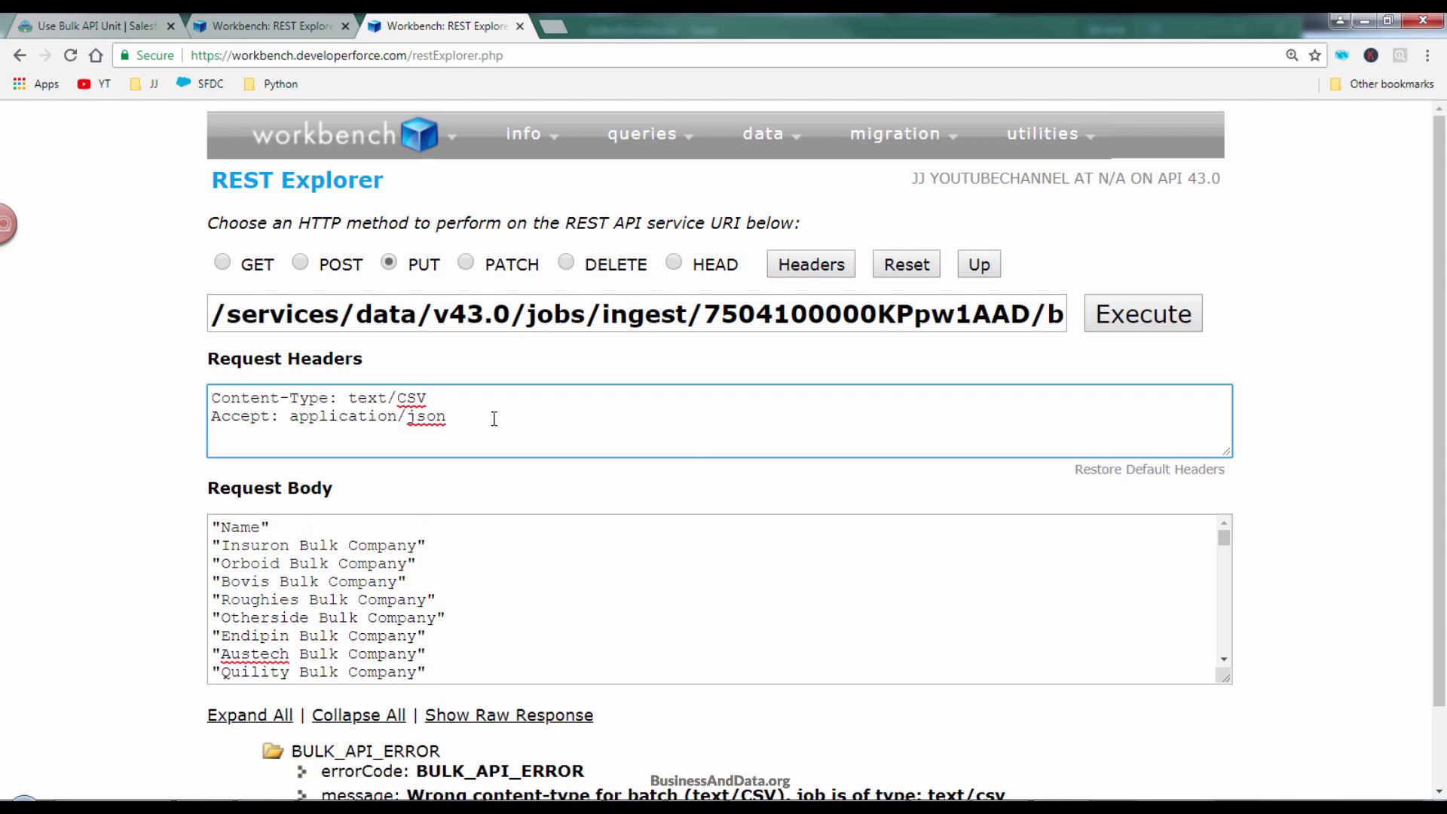
double_click(401, 395)
text(csv)
click(1151, 321)
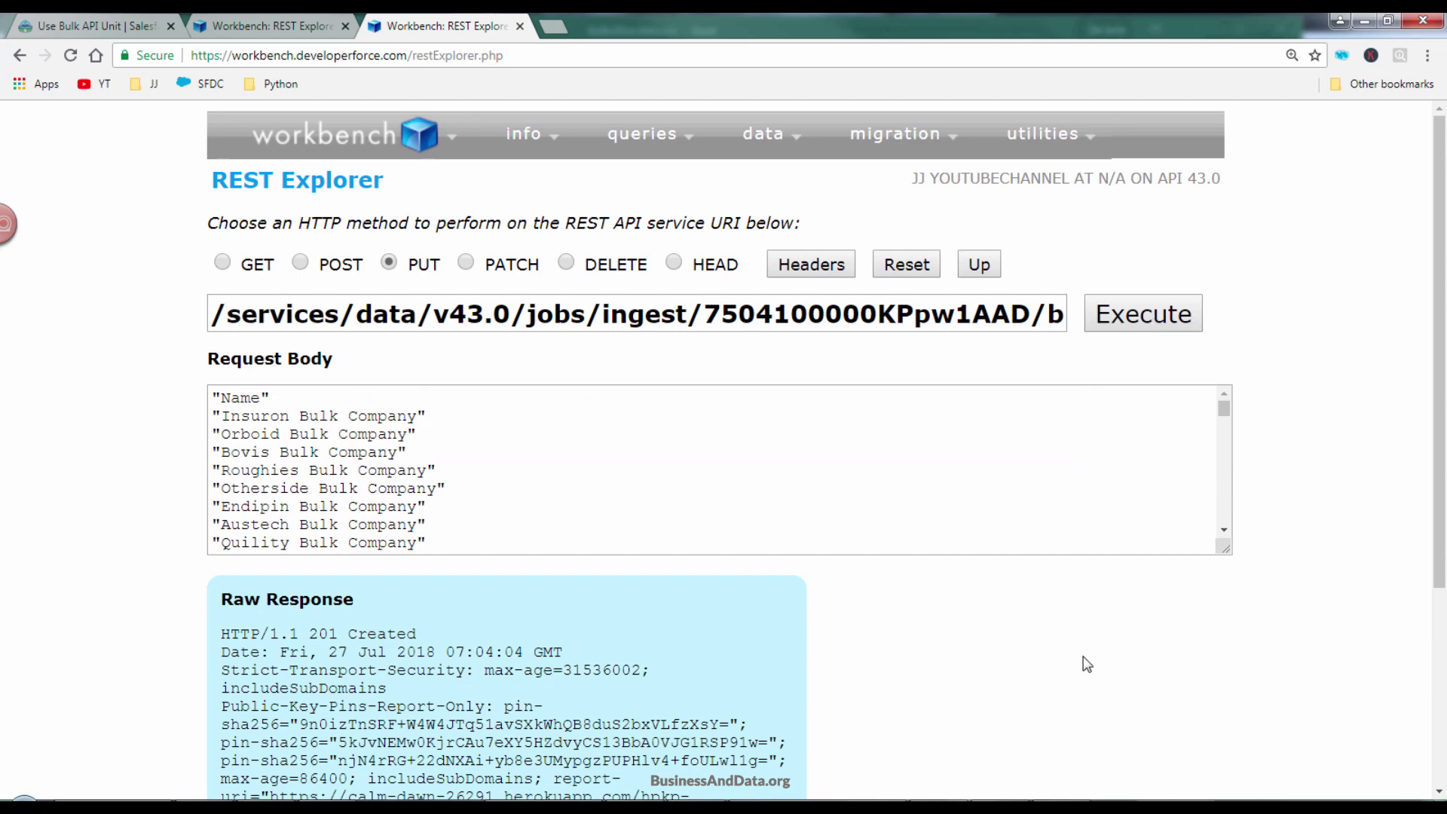
Review the request headers, the request body and the status line of the raw response
click(847, 262)
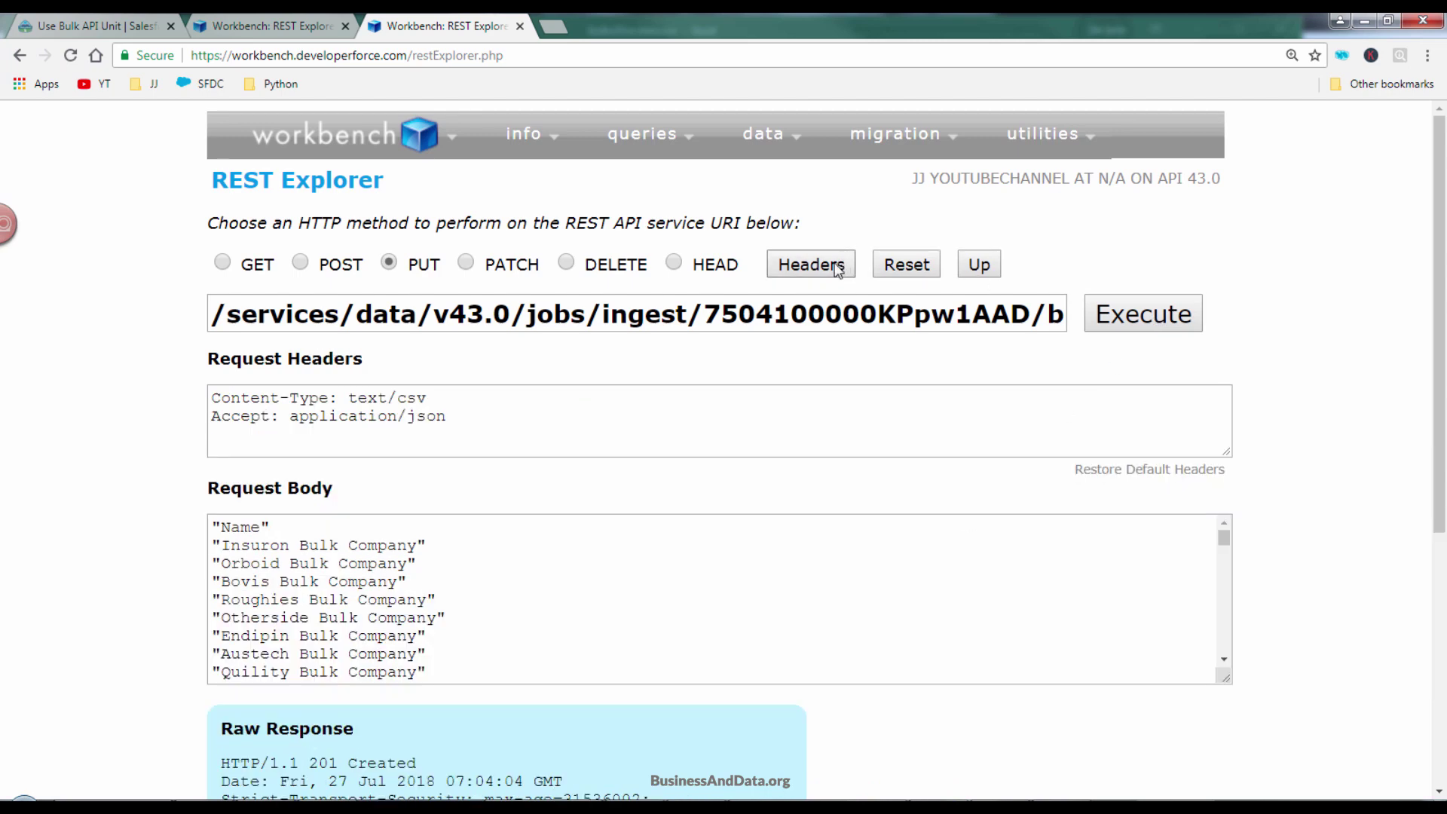
scroll(769, 550, down, 5)
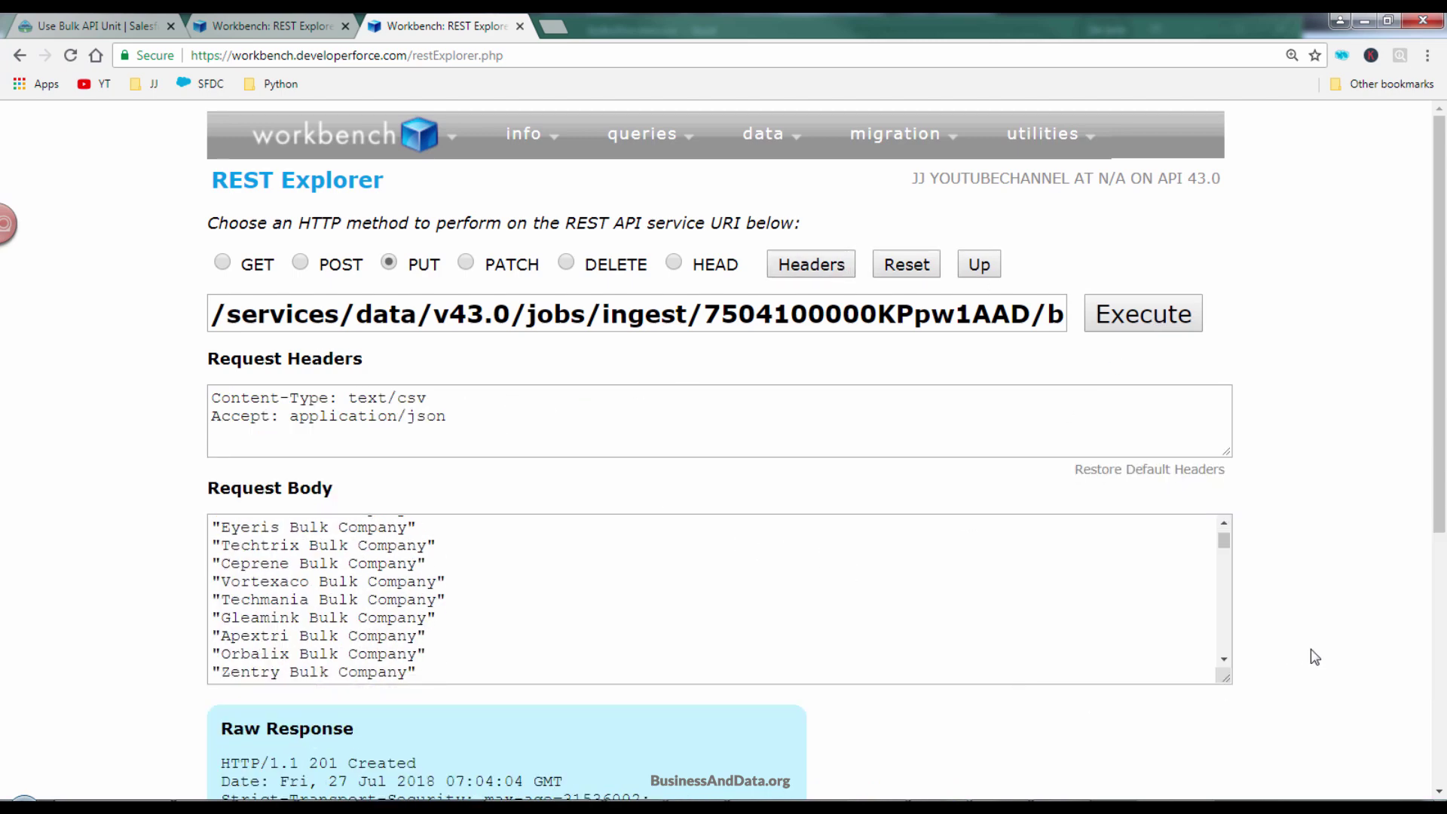
scroll(1315, 657, down, 5)
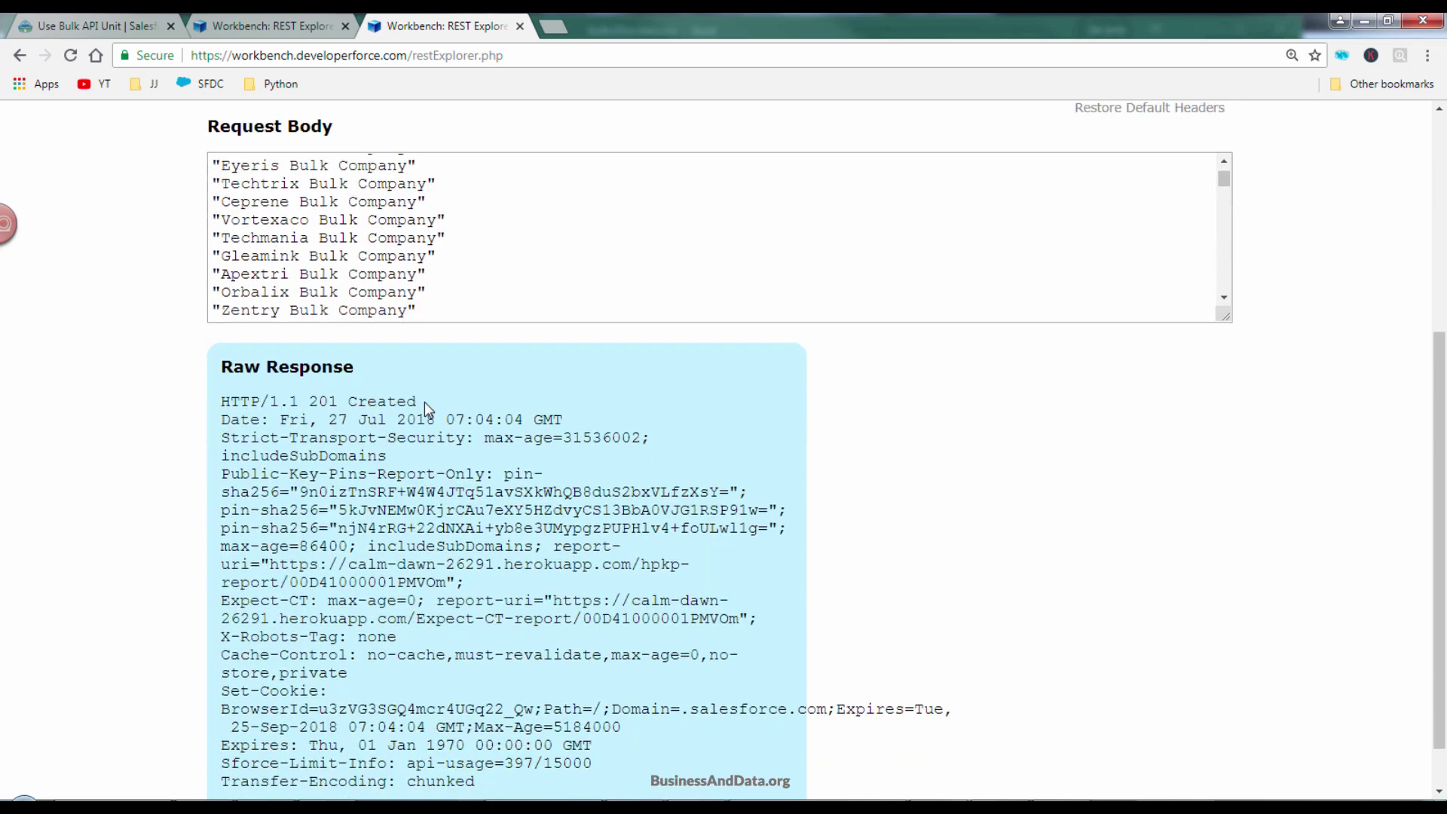
Check the raw response's status line, then return to the Trailhead challenge page and launch the playground org
drag(424, 406, 220, 403)
click(601, 475)
click(101, 30)
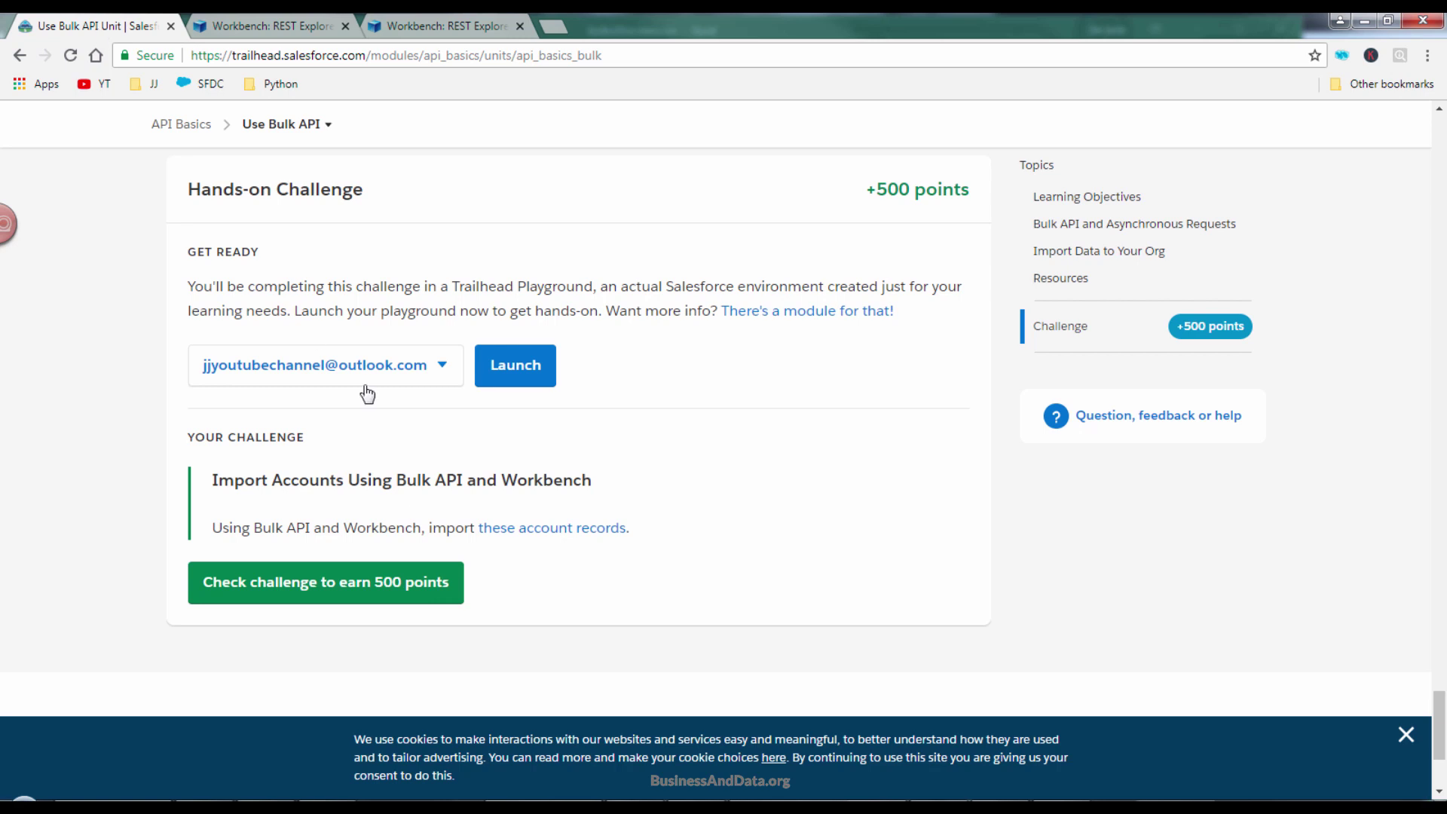
click(517, 369)
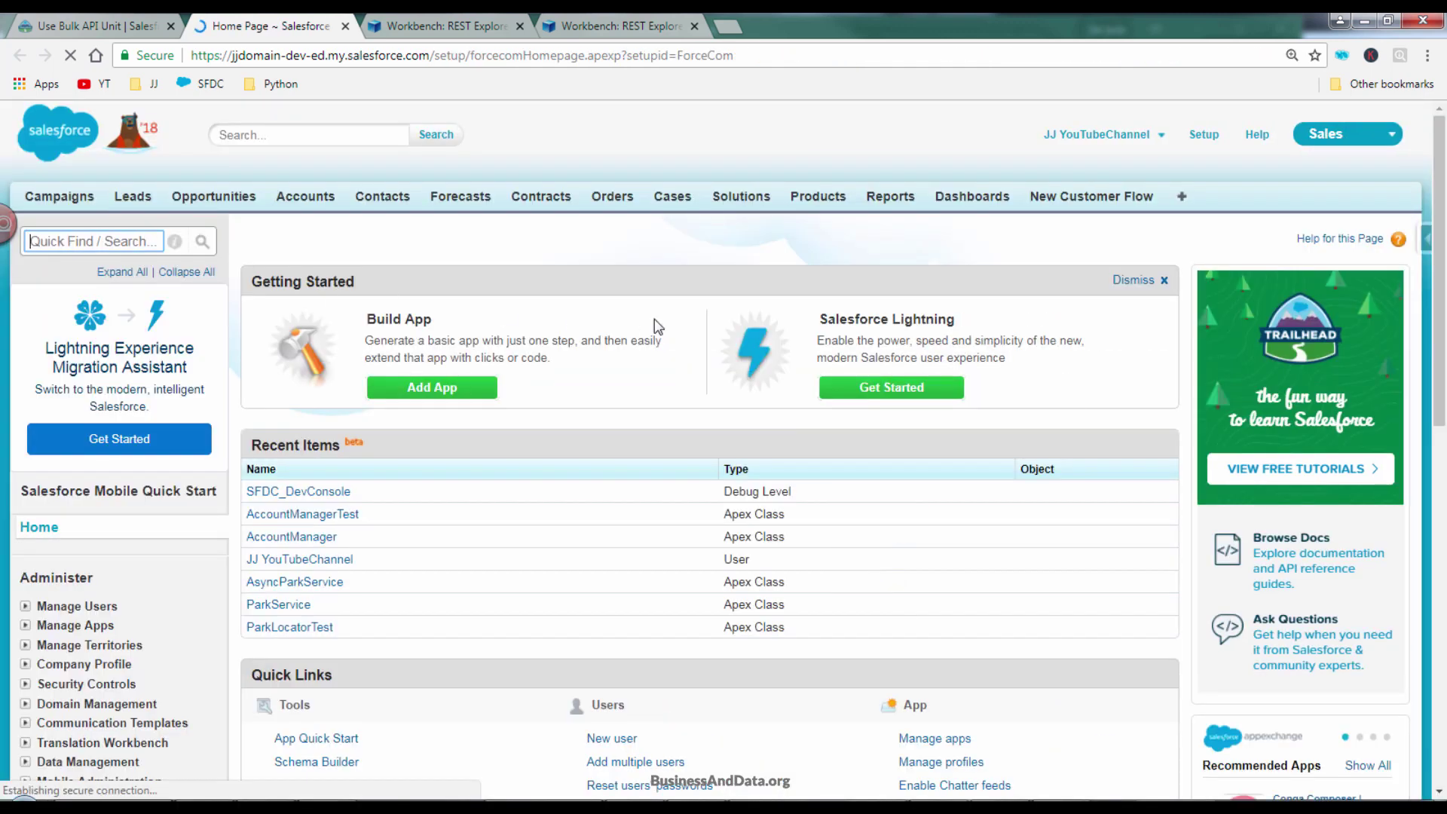
text(batc)
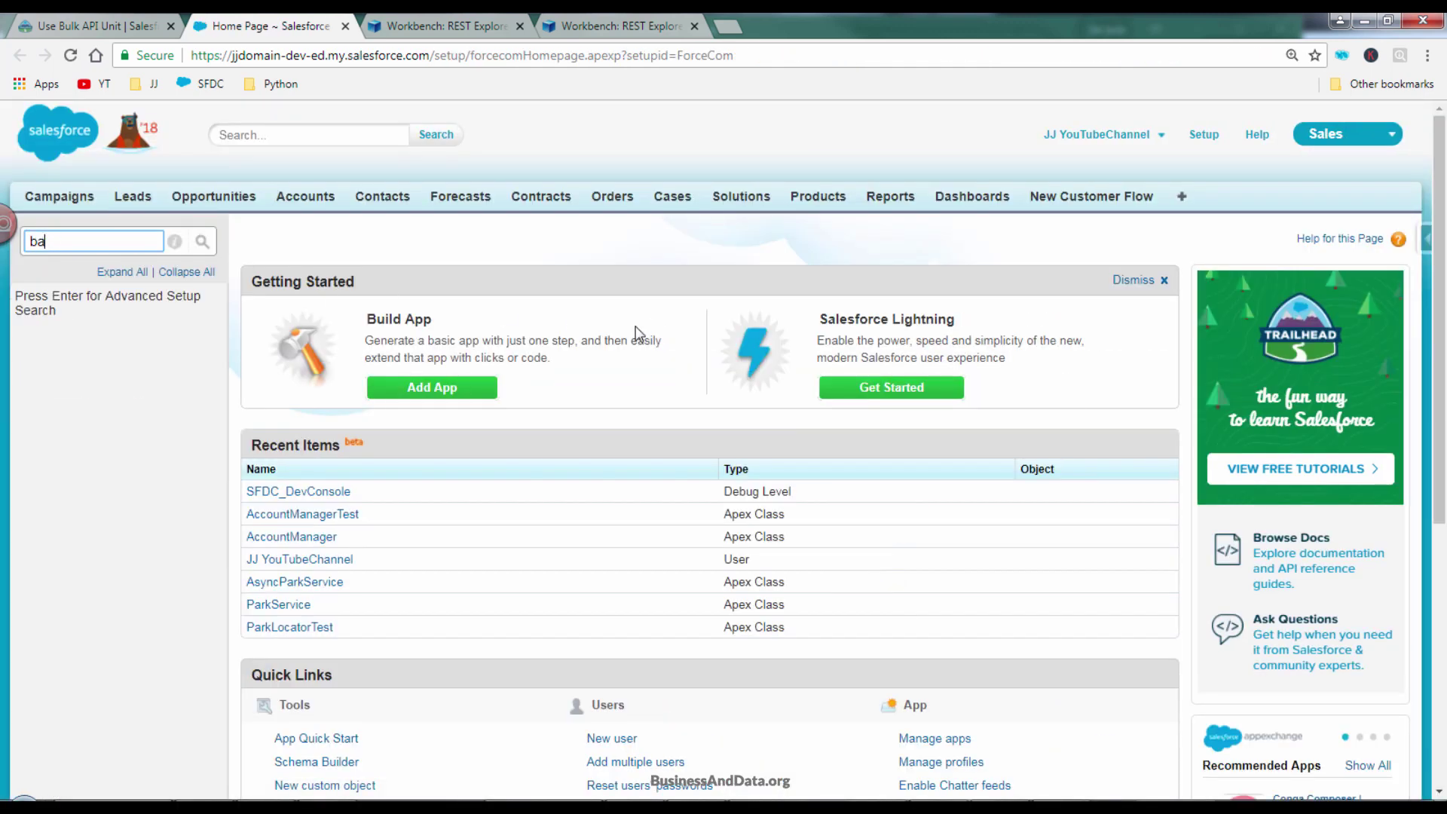
key(BackSpace)
key(BackSpace)
text(bat)
key(BackSpace)
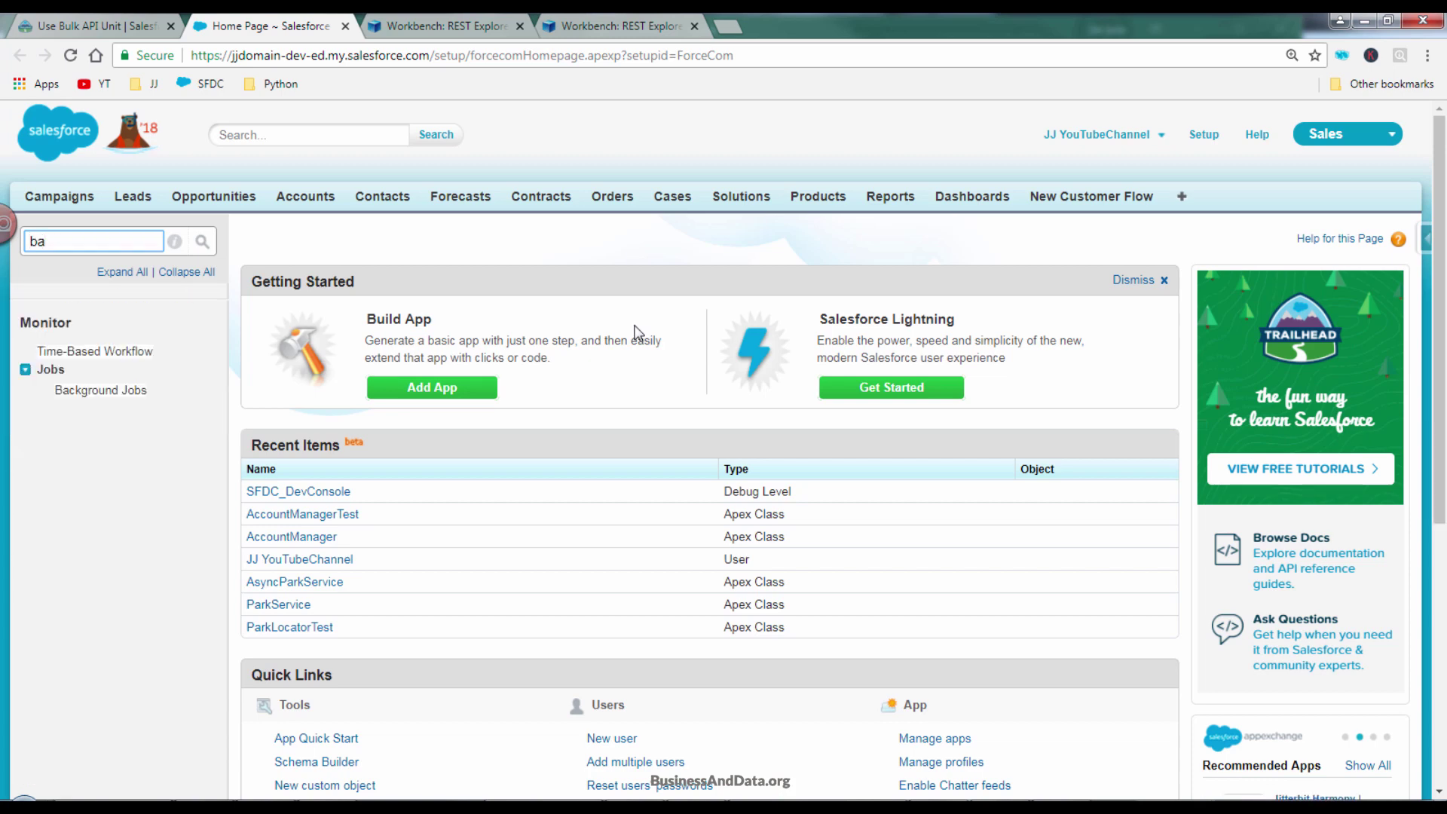
key(BackSpace)
text(job)
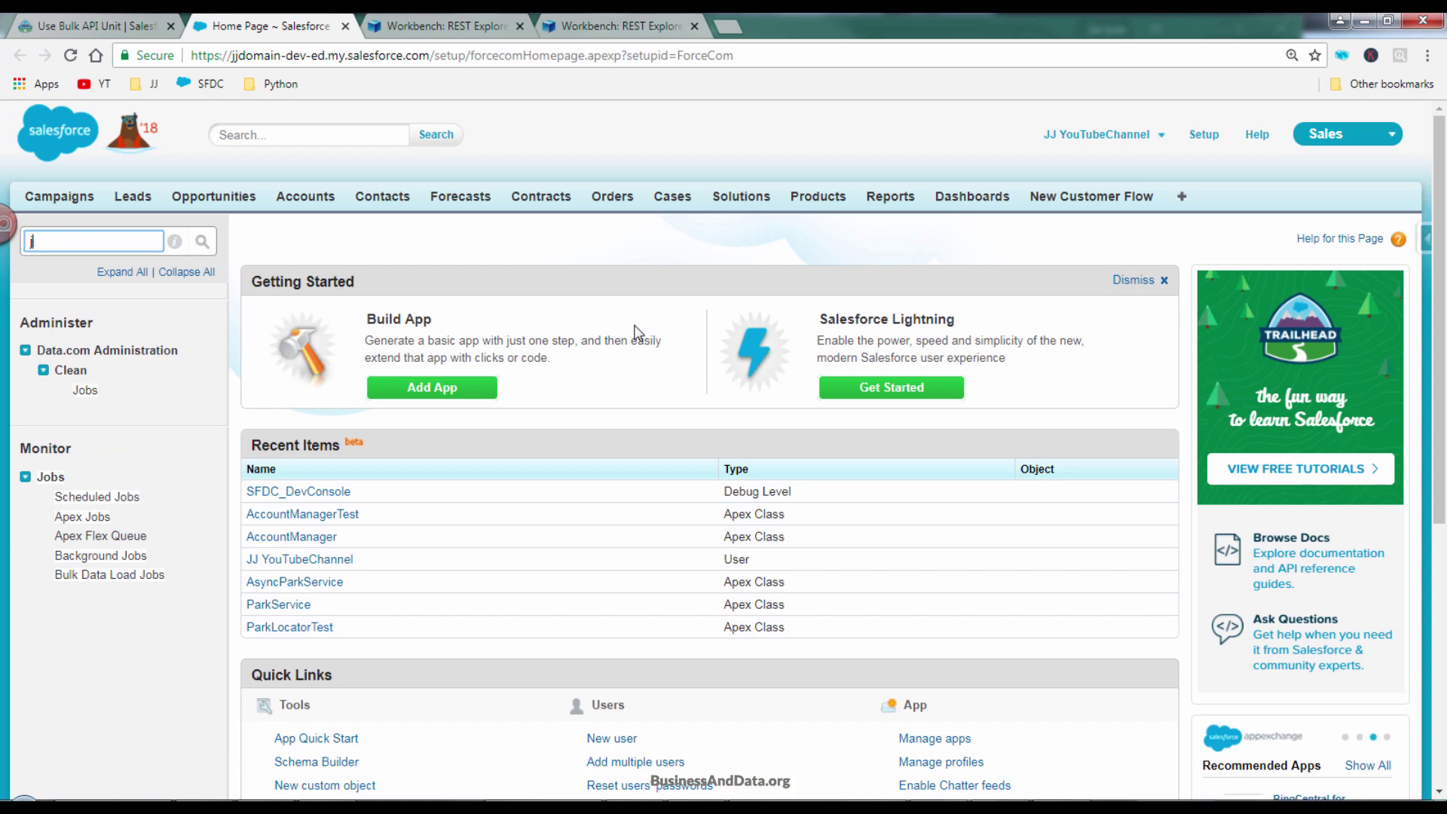
key(BackSpace)
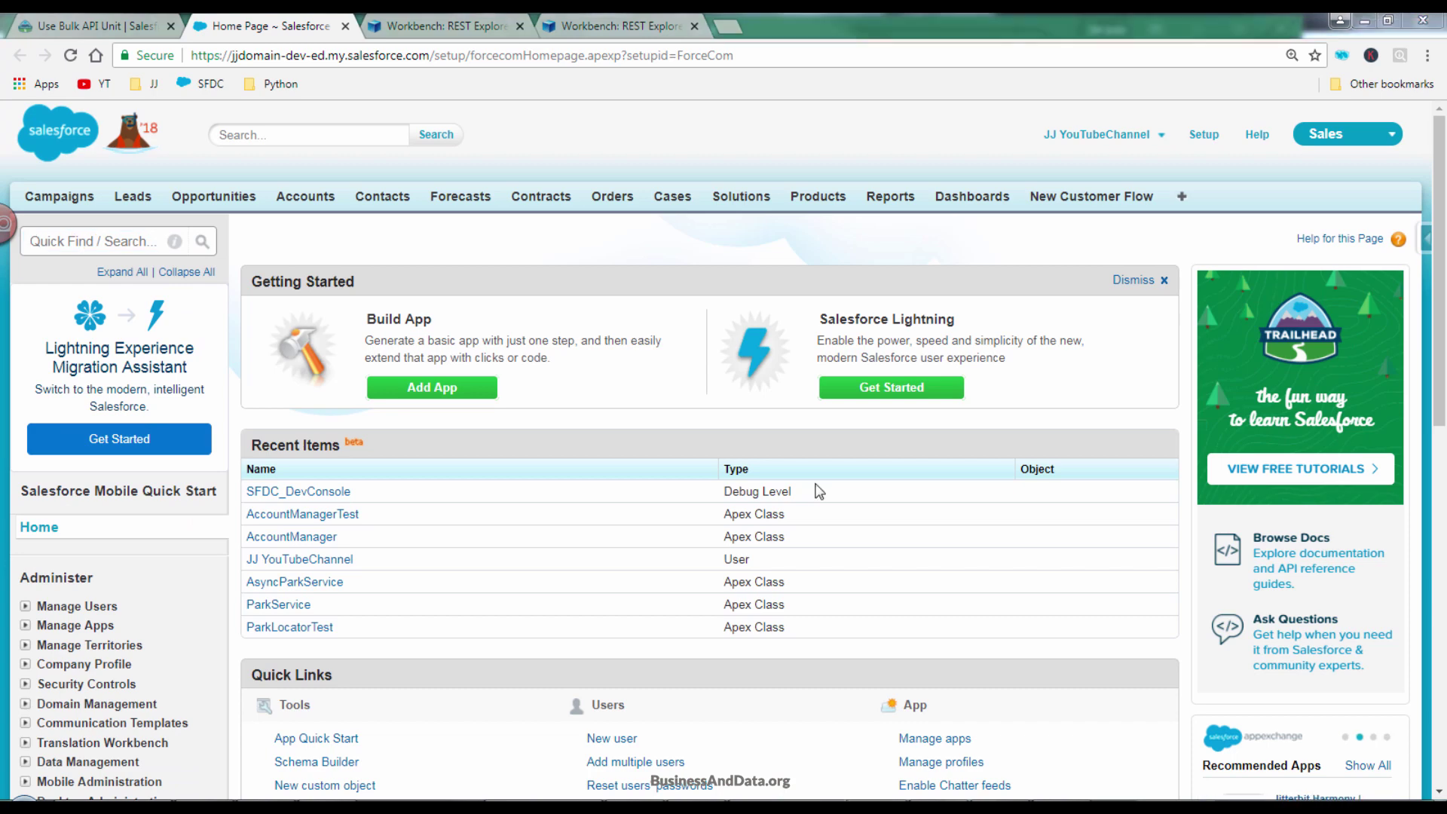
Search Setup for "bul" and open the Bulk Data Load Jobs page
click(127, 242)
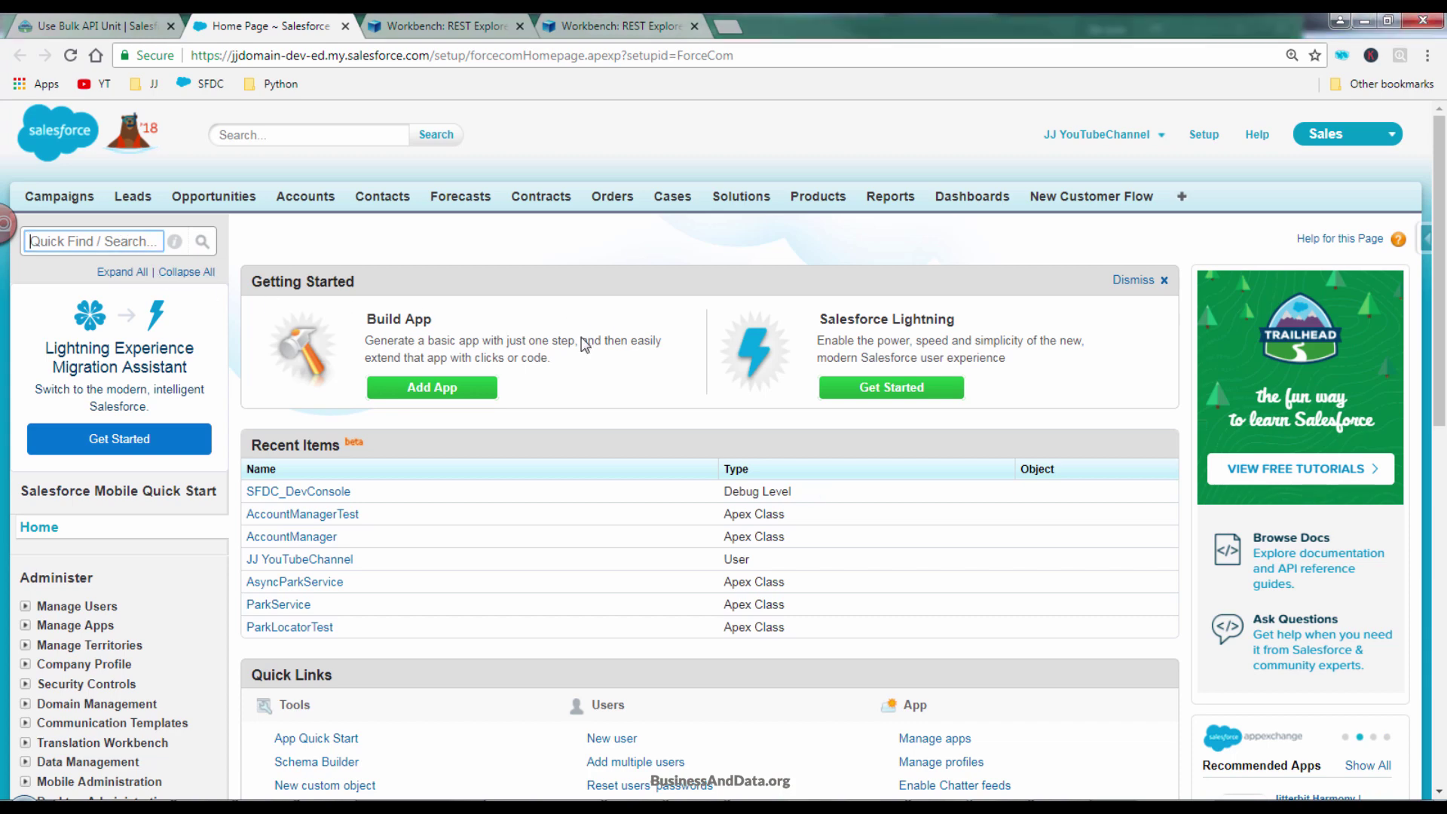
text(bul)
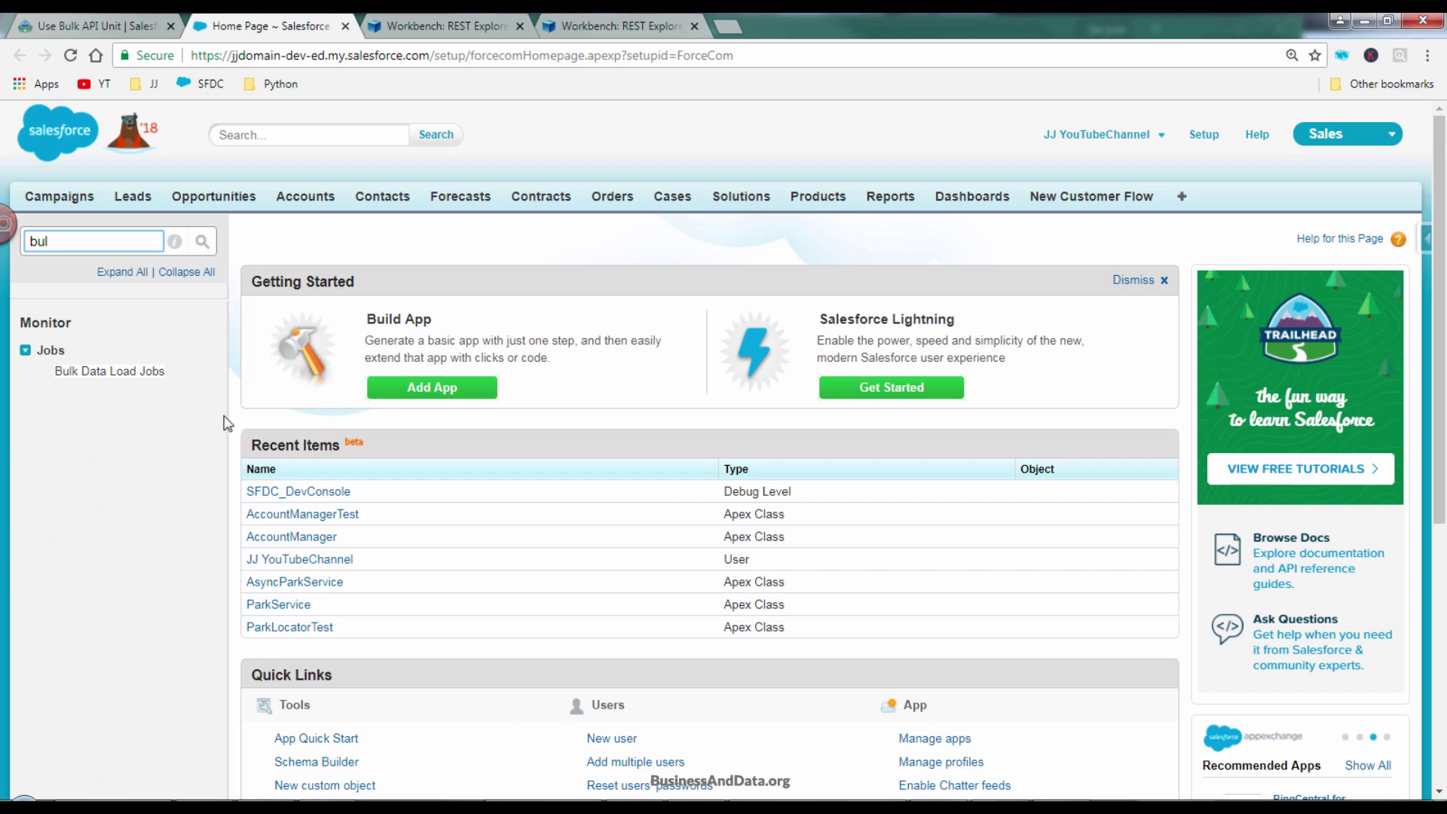
click(123, 381)
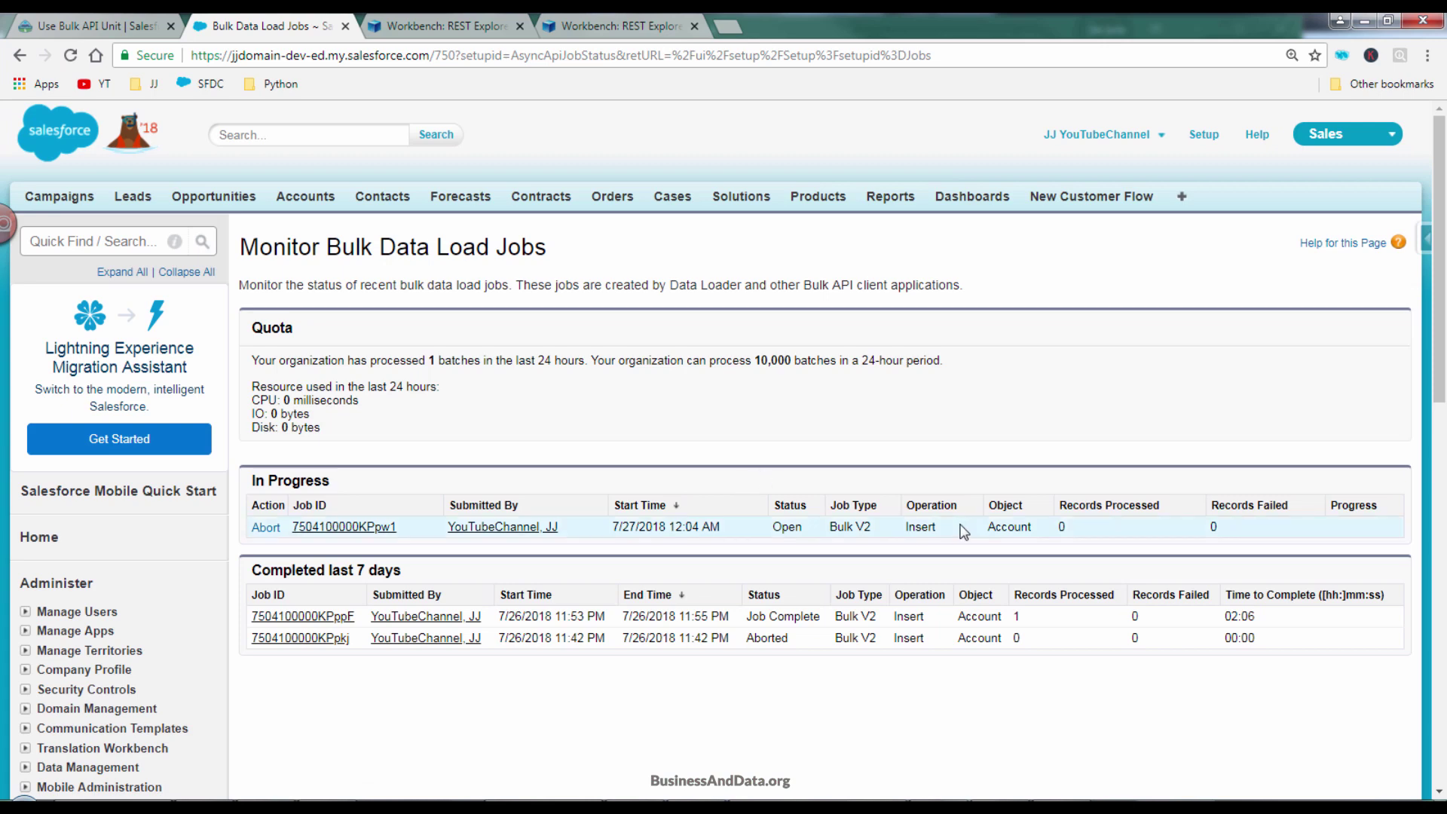
Open the in-progress Account insert job and check its status and auto-chunked batches
click(367, 529)
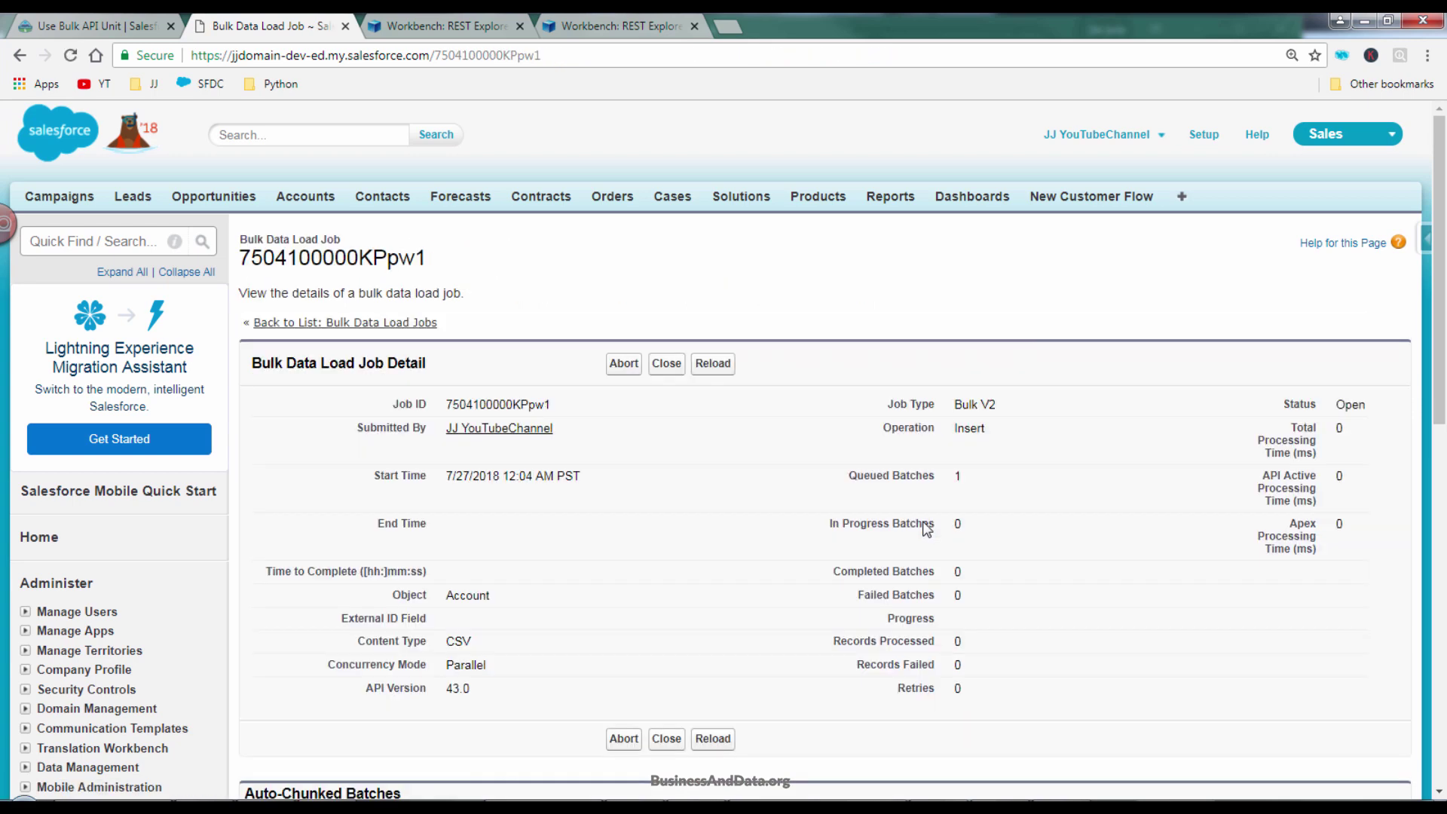
scroll(736, 548, down, 2)
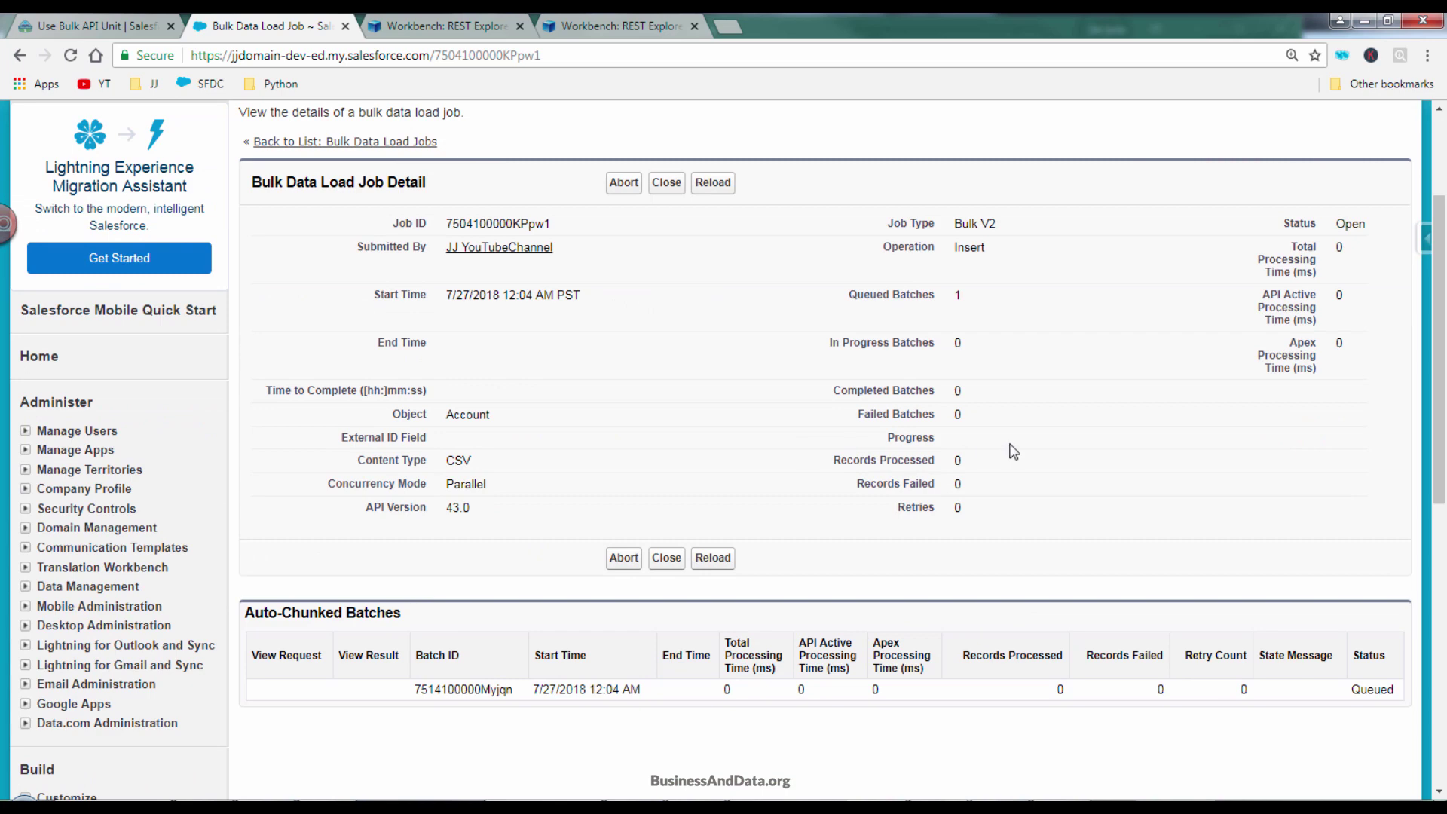
double_click(1335, 223)
scroll(1161, 324, up, 2)
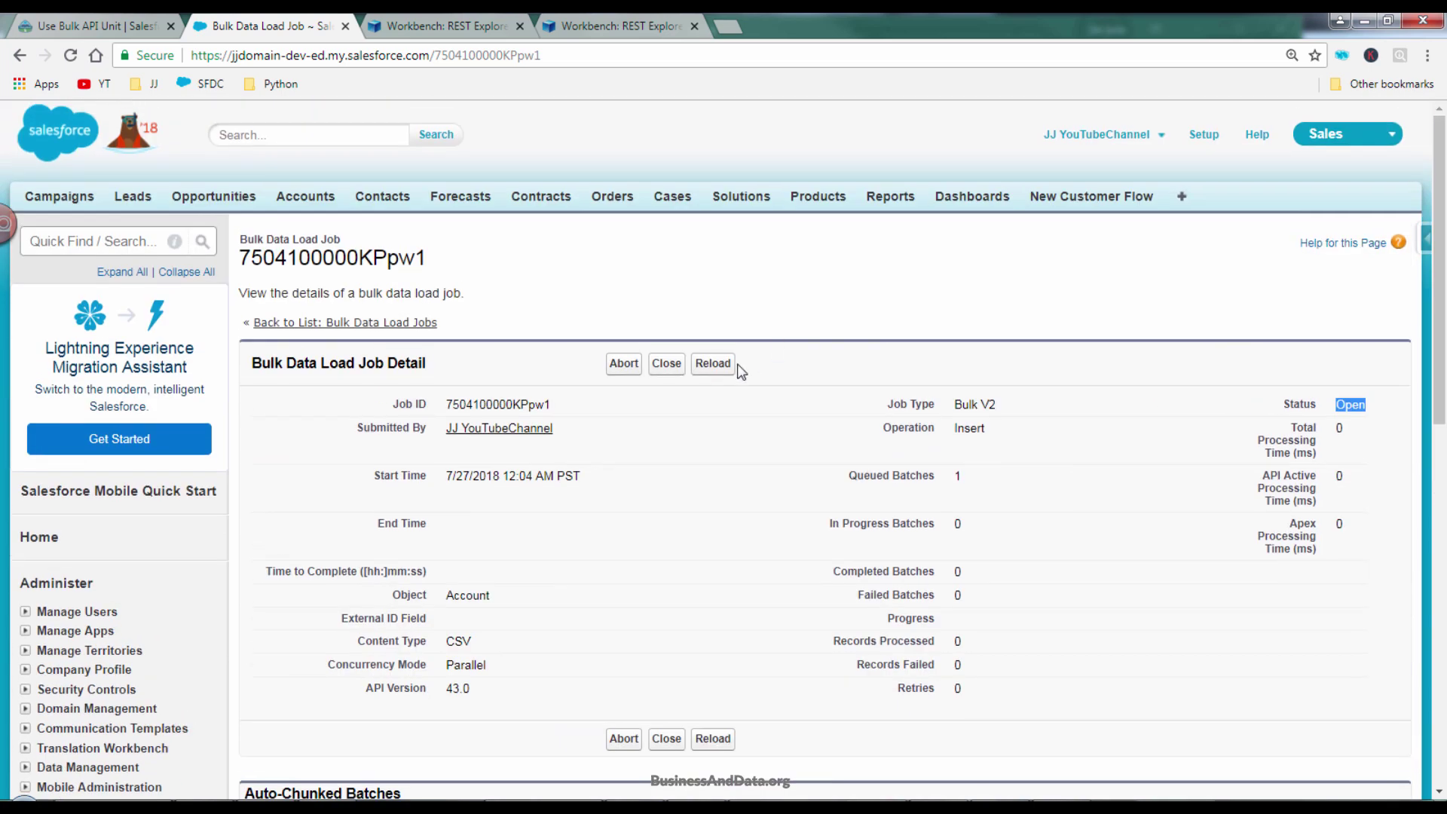
Duplicate the Workbench REST Explorer page that holds the upload request and reload REST Explorer in the copy
click(640, 22)
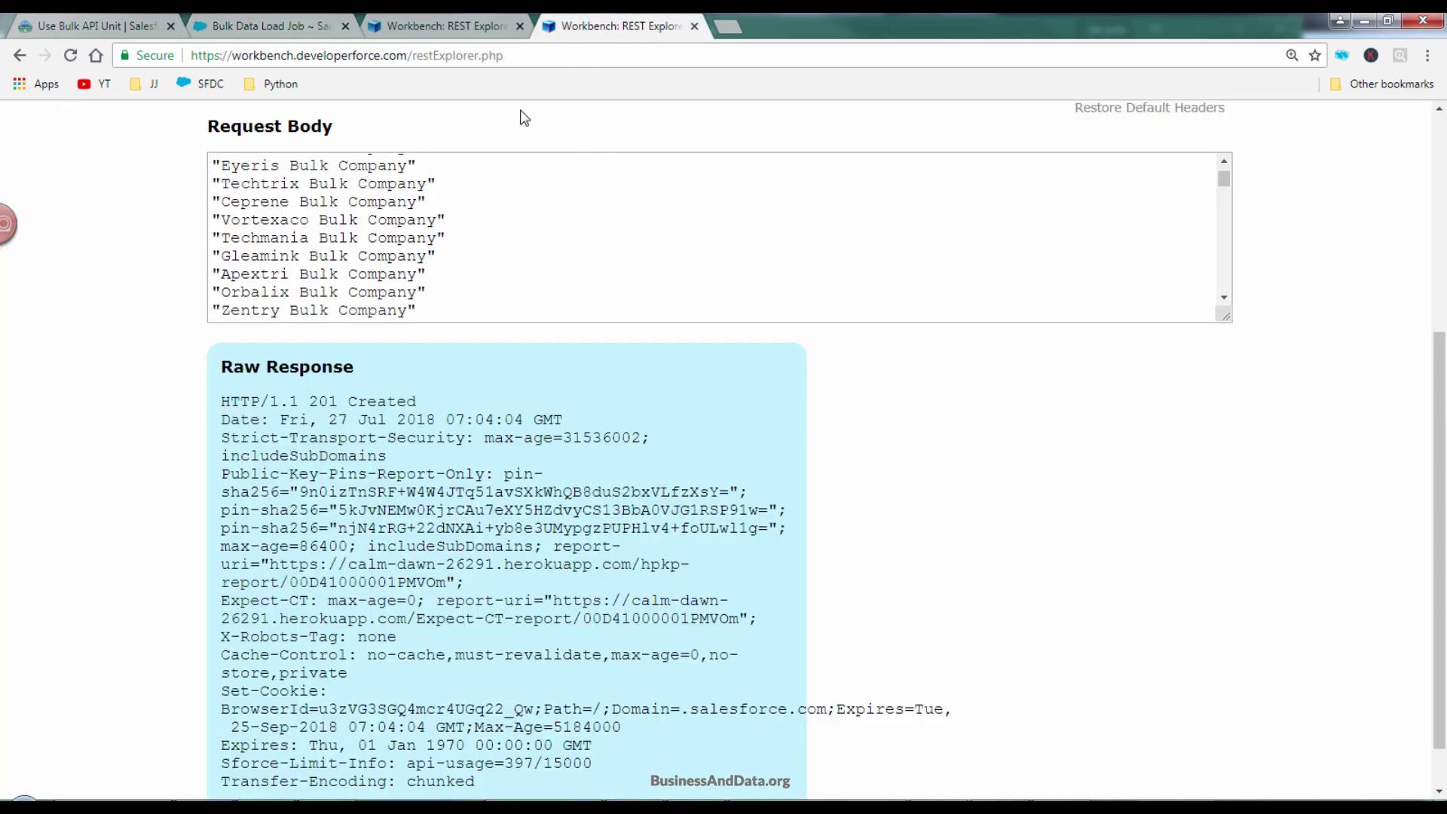
right_click(633, 30)
click(705, 96)
click(442, 55)
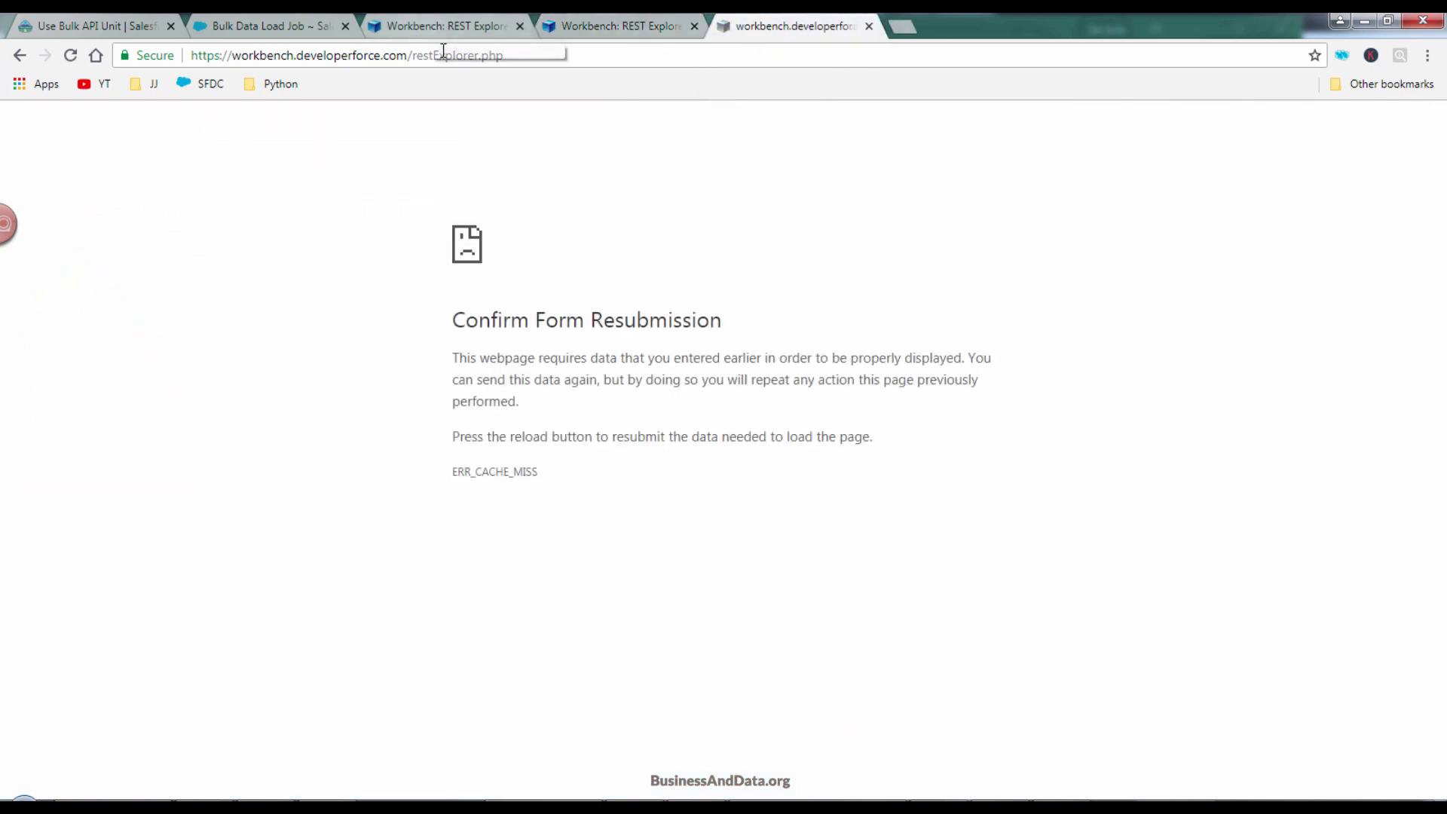
key(Return)
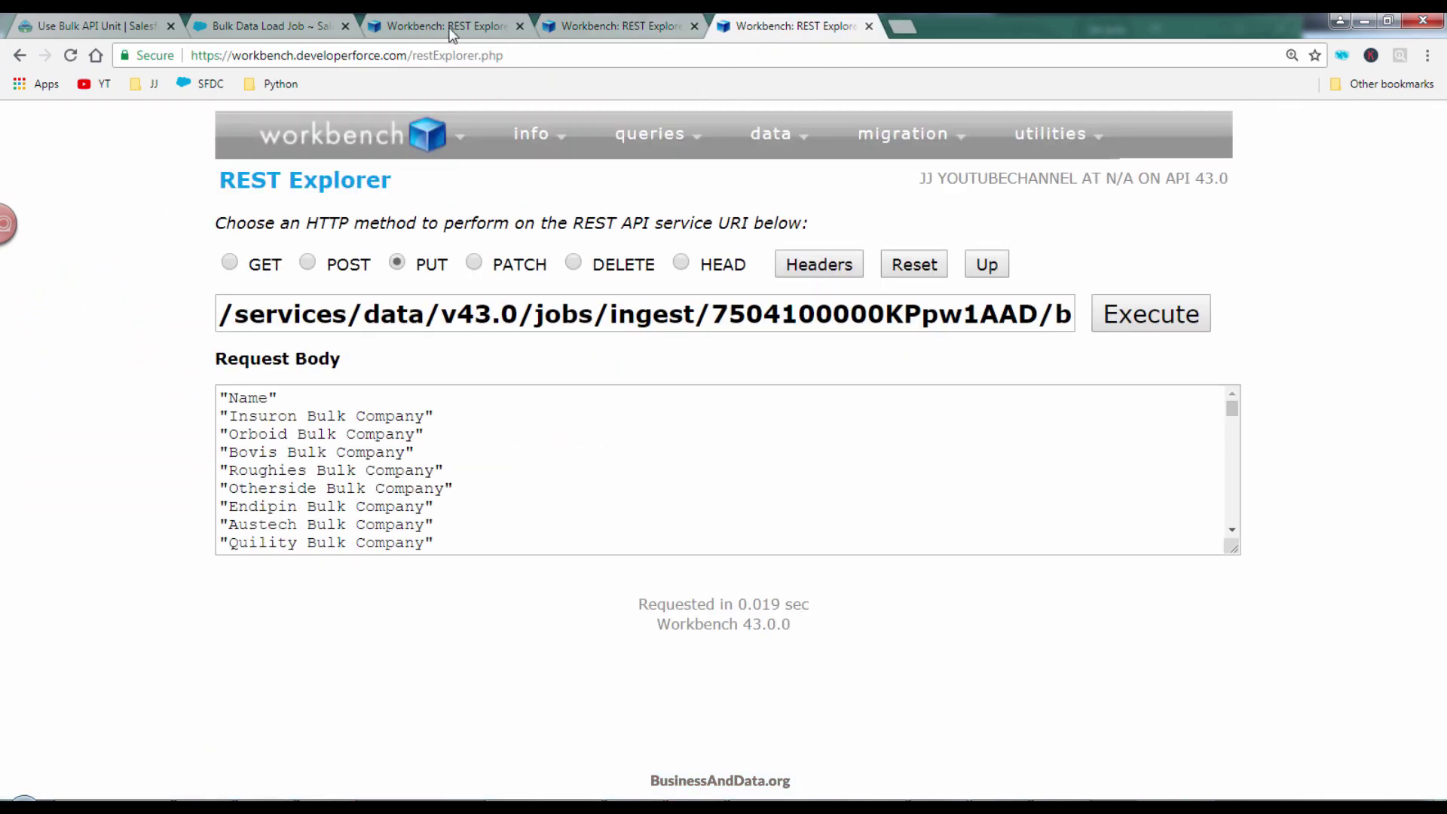
Remove /batches from the end of the request URI so that it ends with the job ID
click(599, 486)
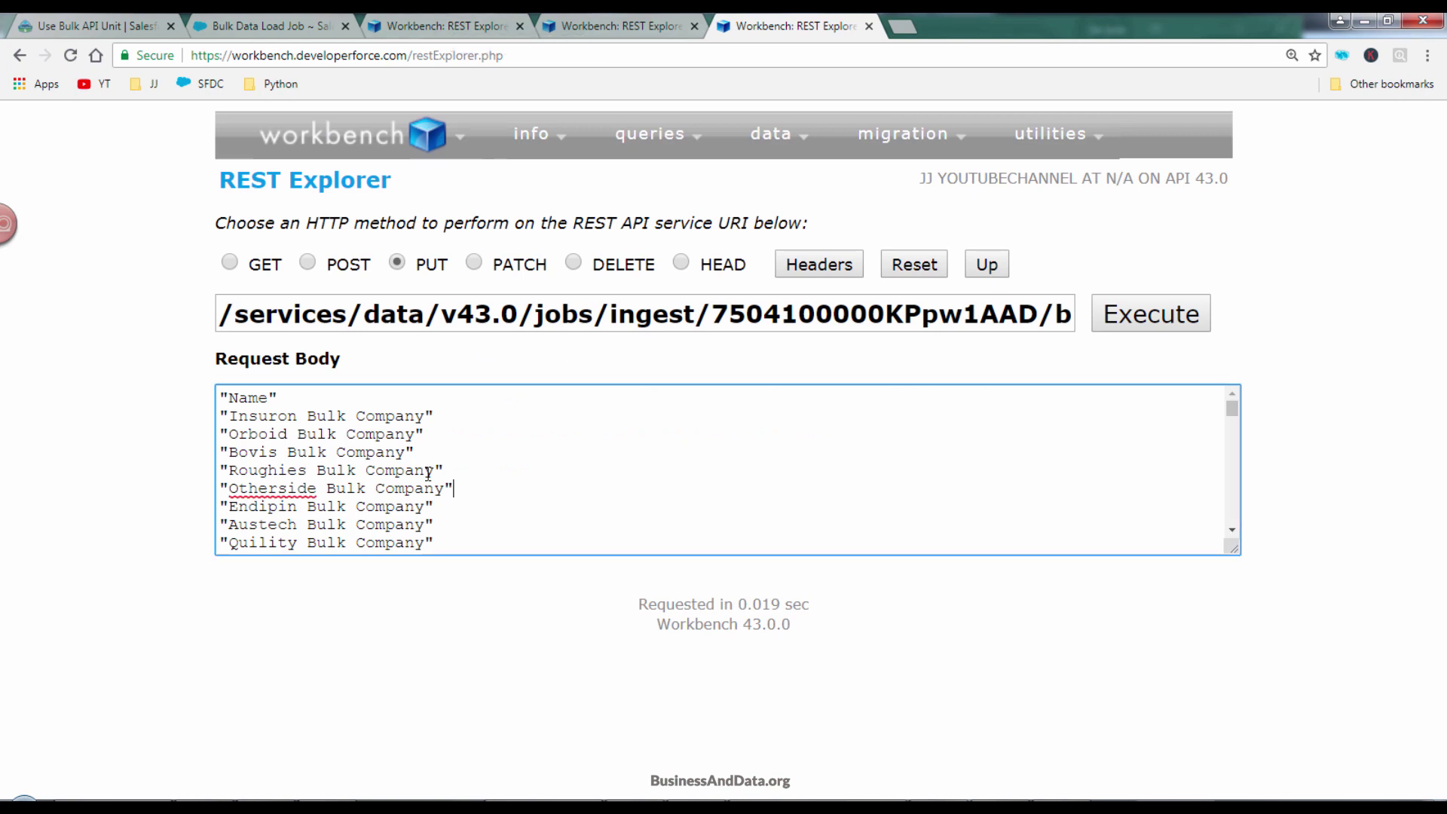
double_click(1056, 322)
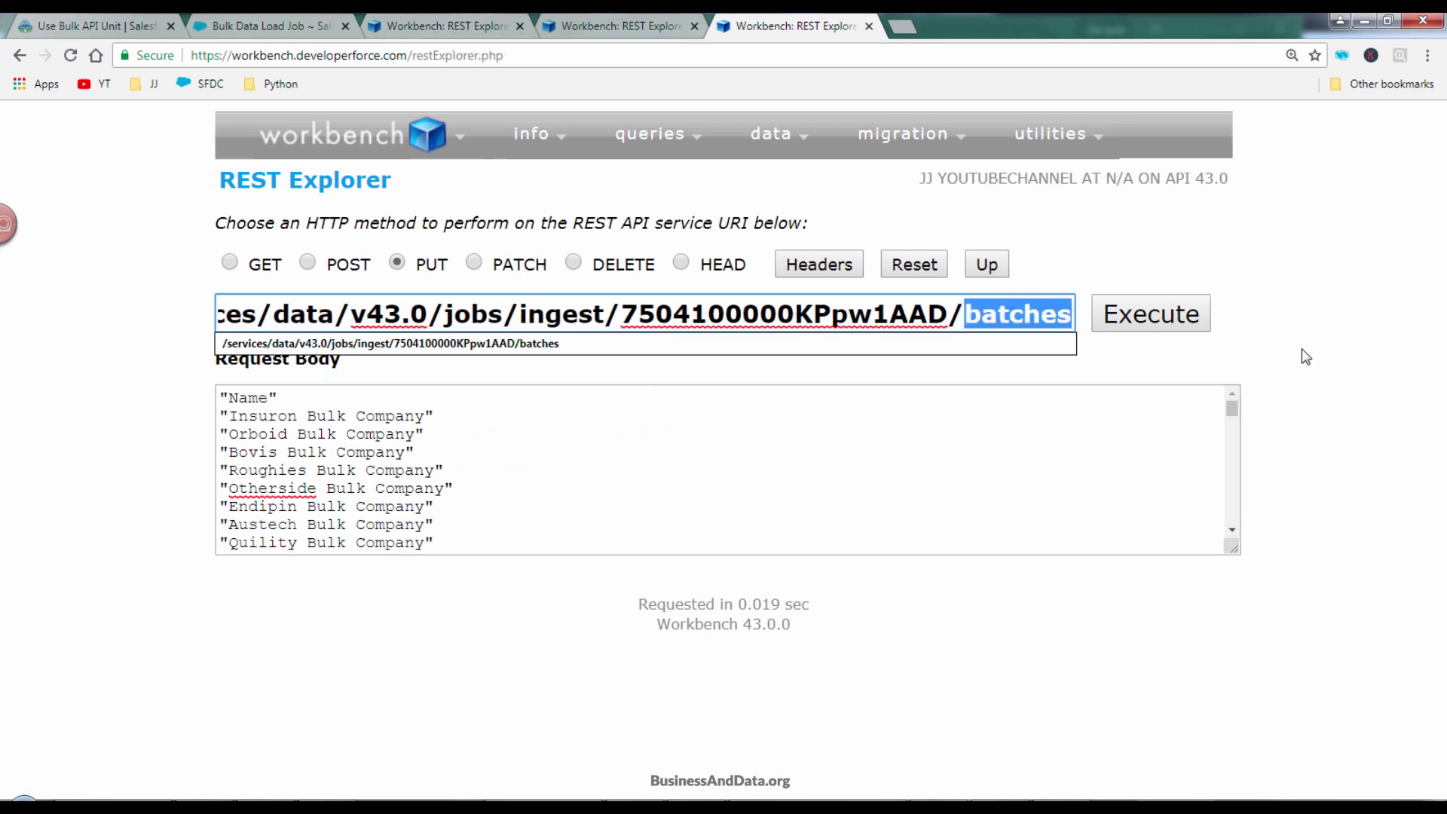
key(BackSpace)
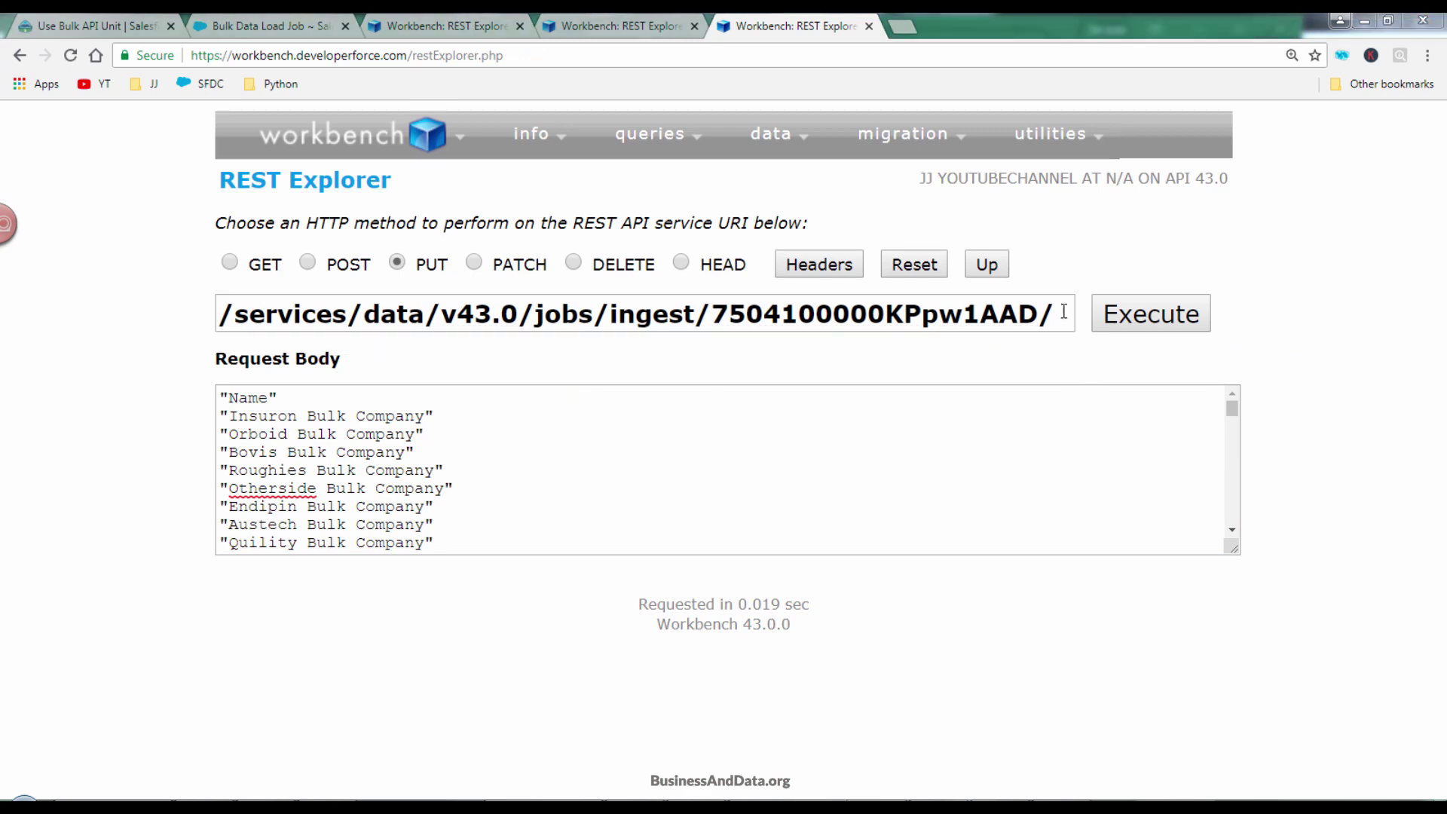
click(1064, 315)
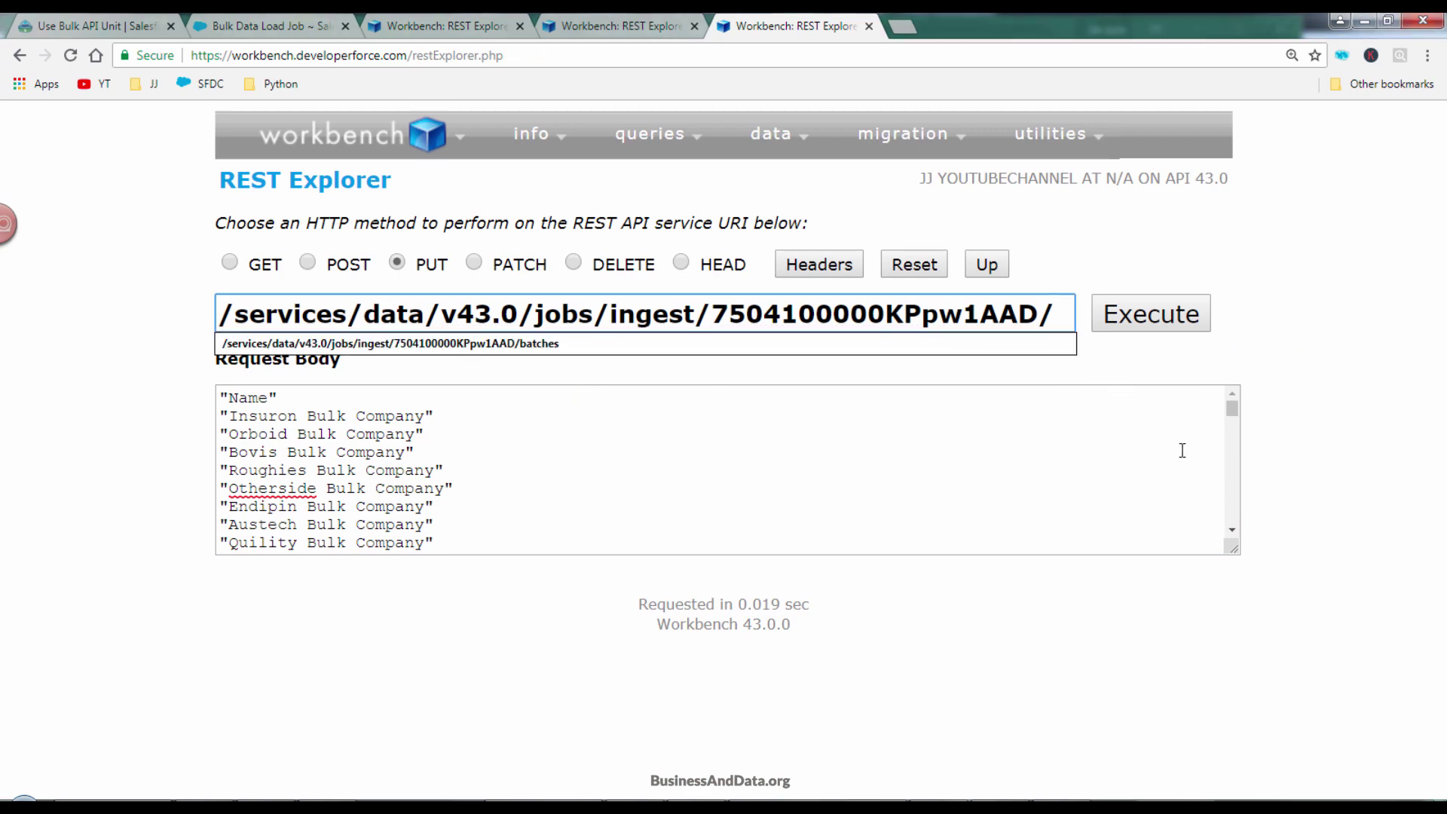
key(BackSpace)
Clear all account names from the request body
click(1016, 458)
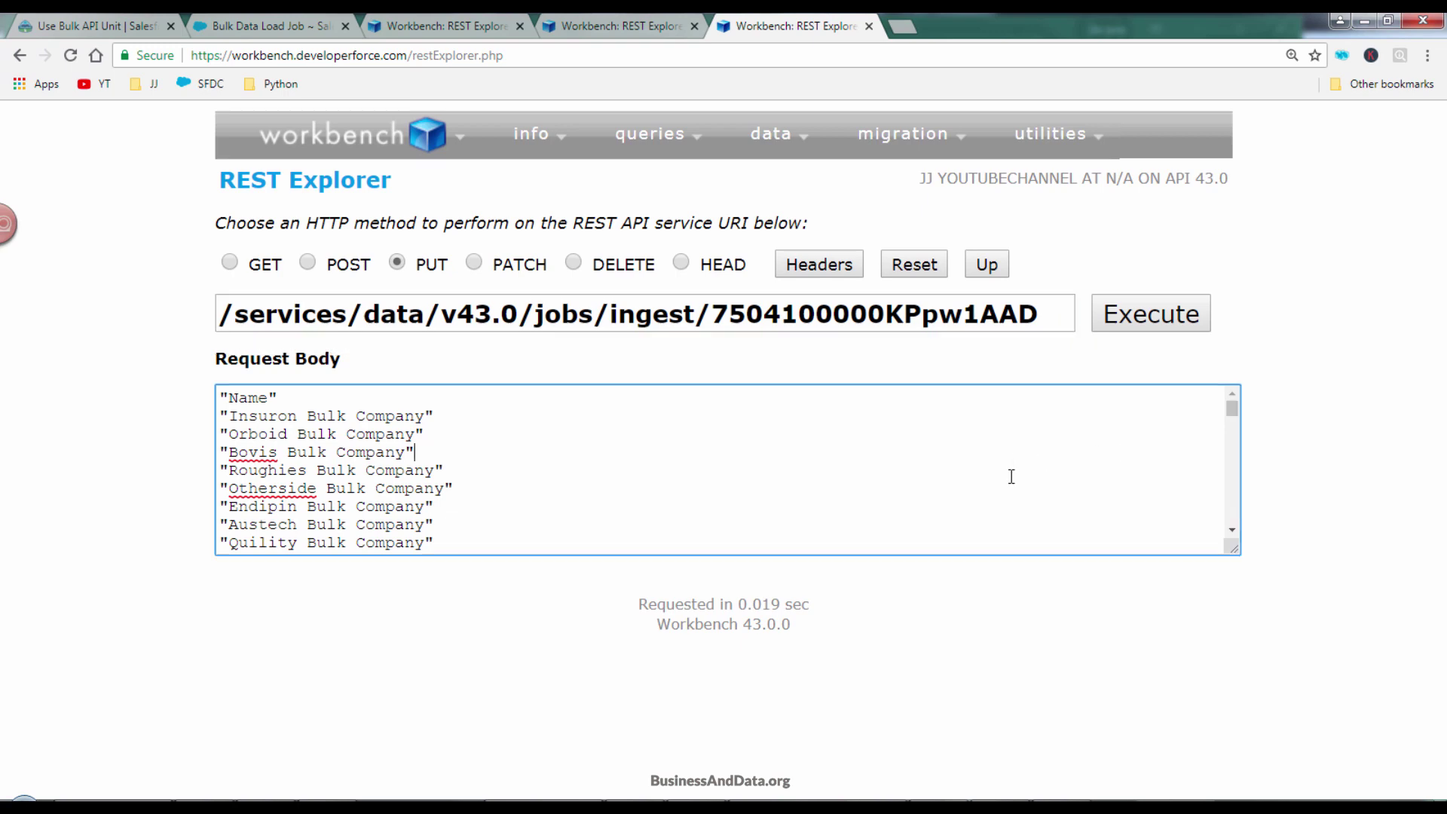
key(ctrl+a)
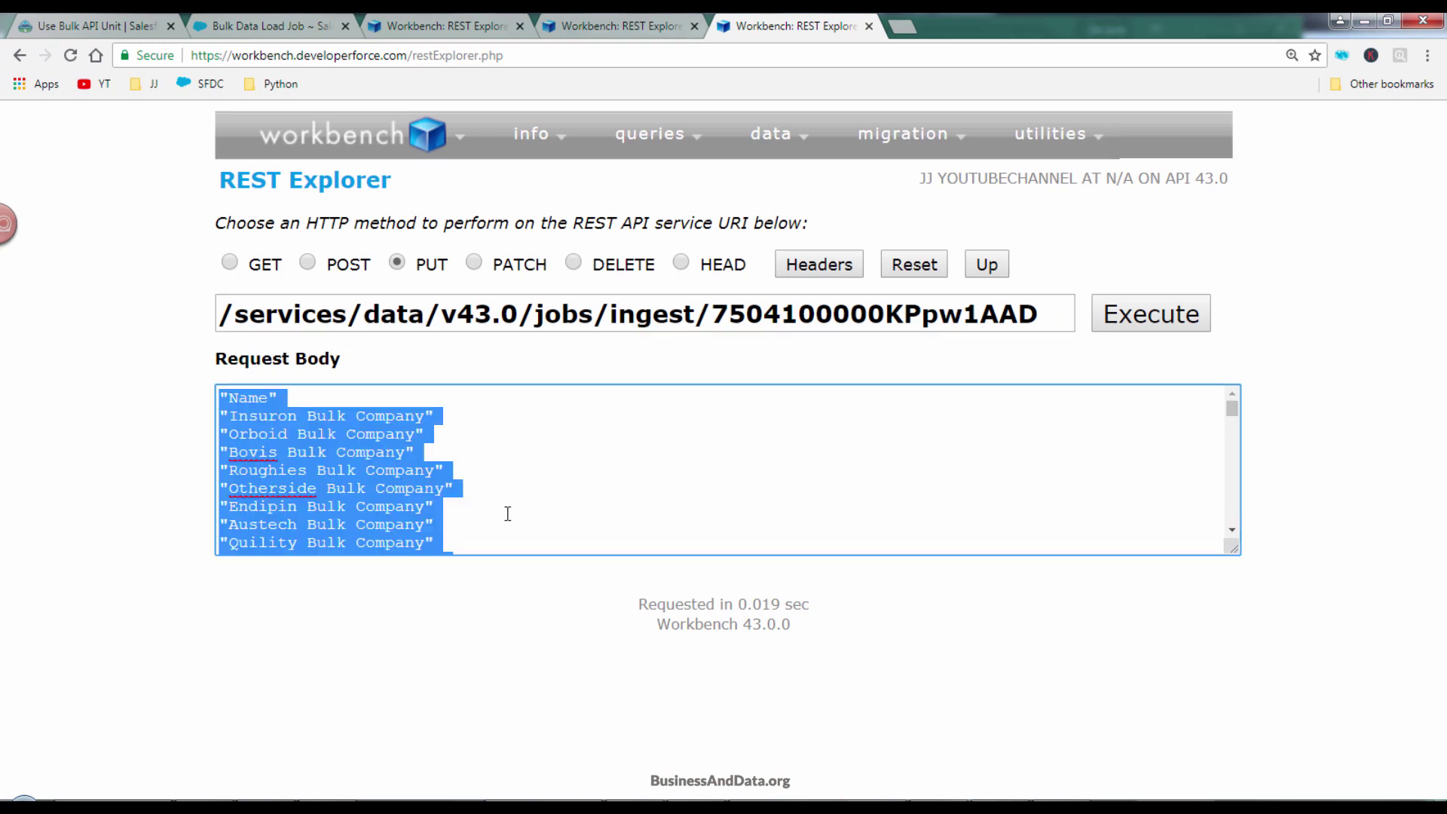
key(BackSpace)
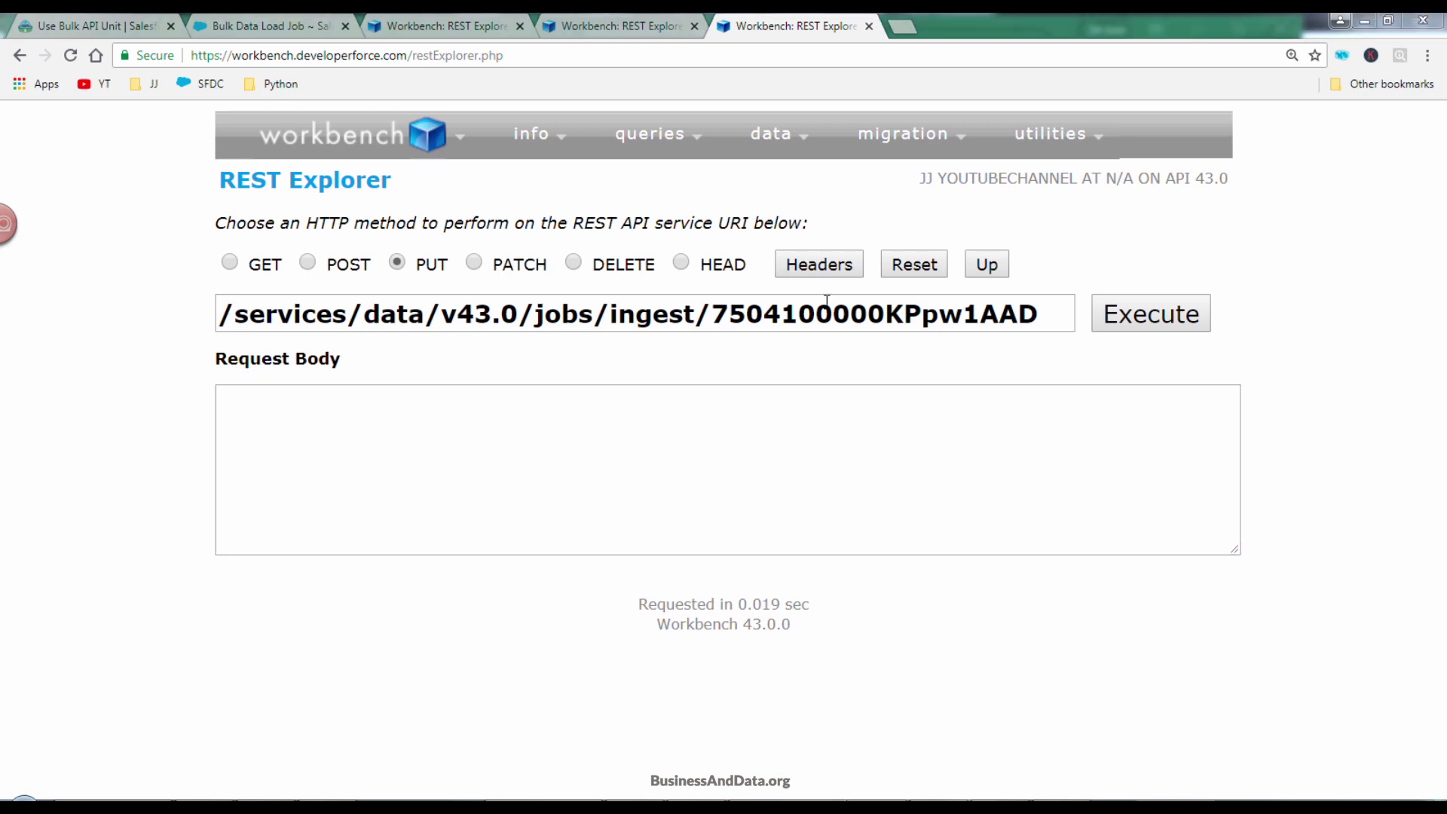
Replace the request headers with the single line "Content-Type: application/json", removing the Accept header
click(820, 264)
drag(486, 432, 48, 381)
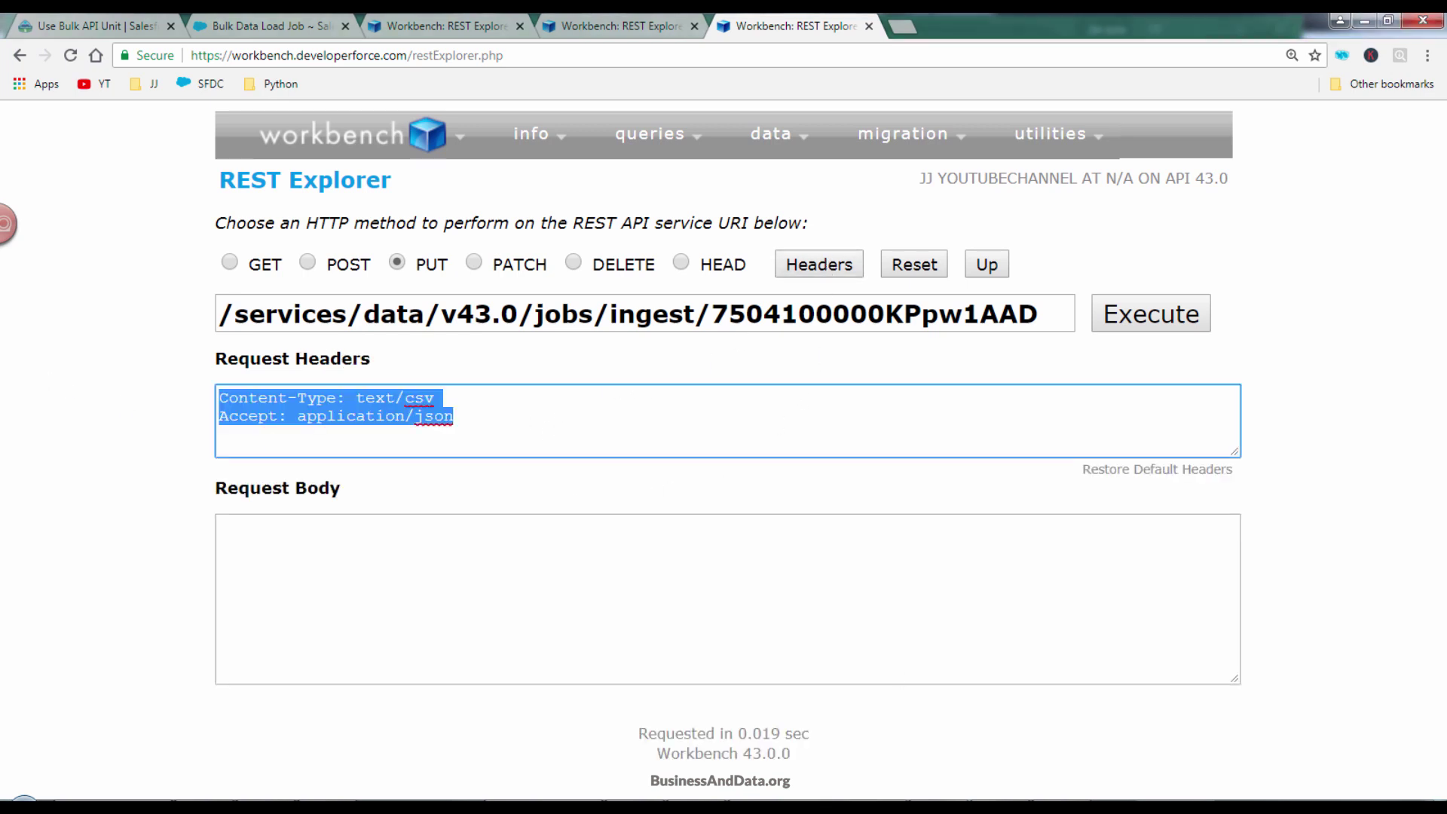
key(shift+Down)
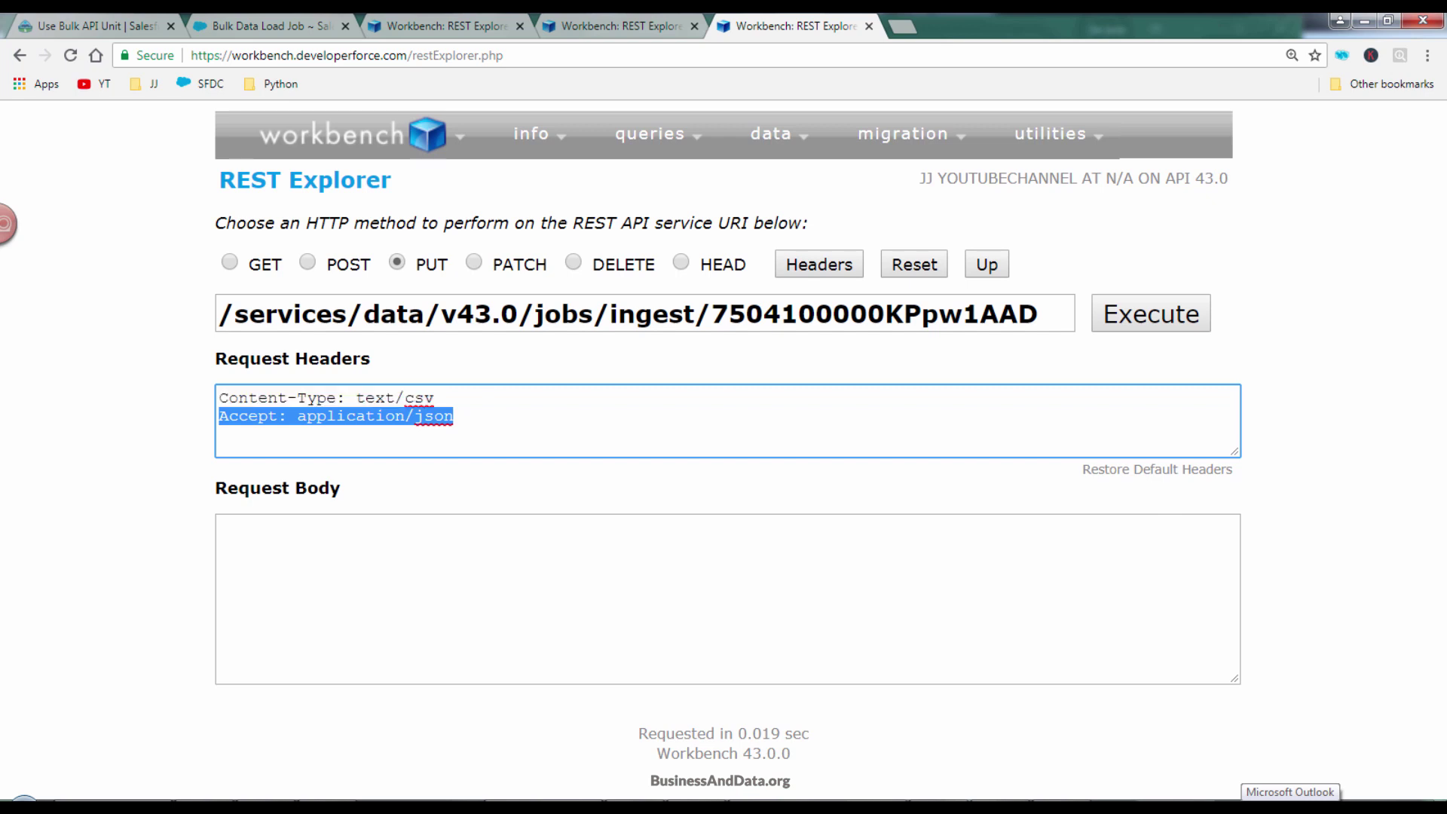
key(BackSpace)
key(BackSpace)
key(BackSpace)
key(BackSpace)
key(BackSpace)
key(BackSpace)
key(BackSpace)
key(BackSpace)
key(BackSpace)
key(BackSpace)
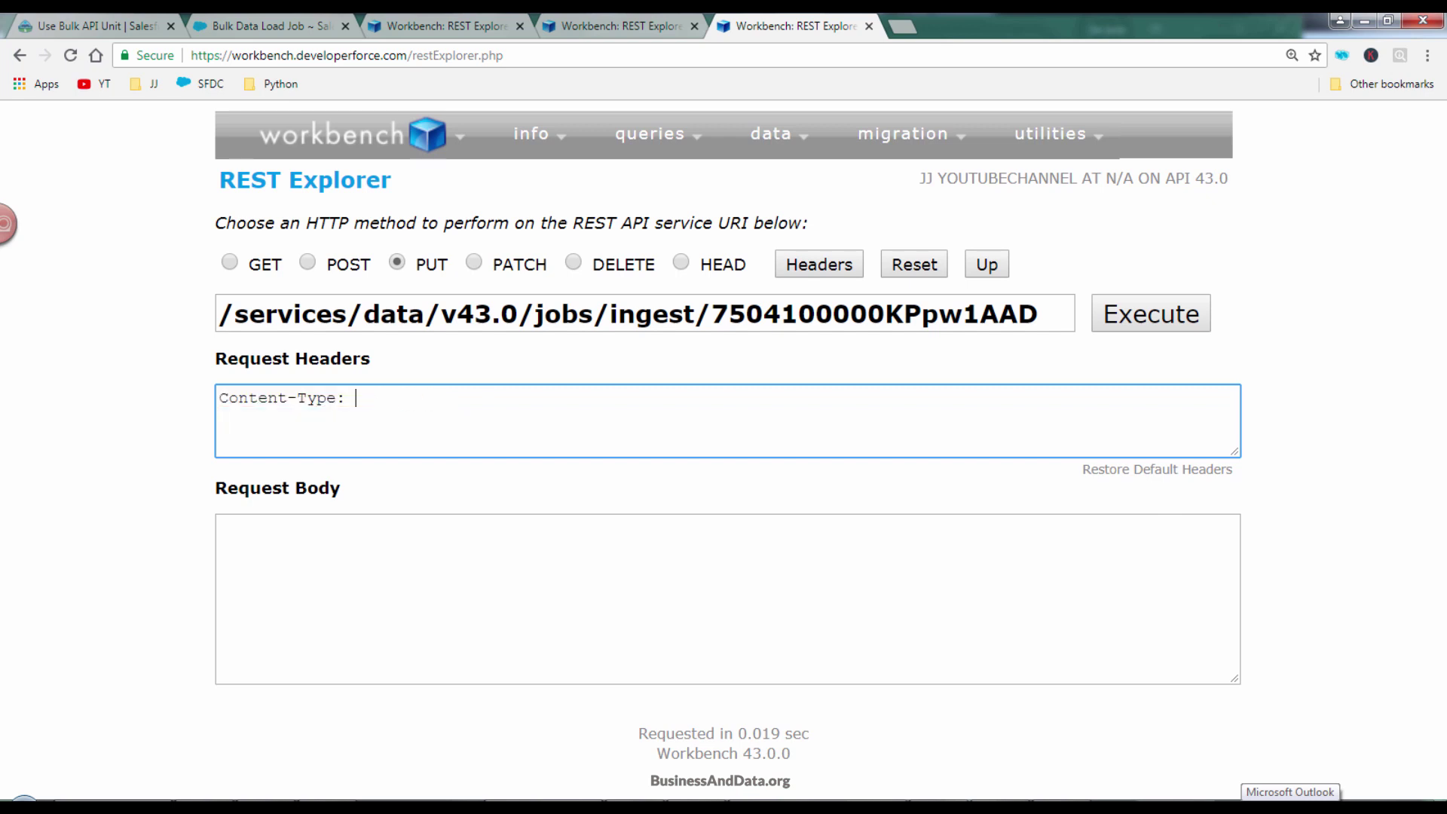
text(application/json)
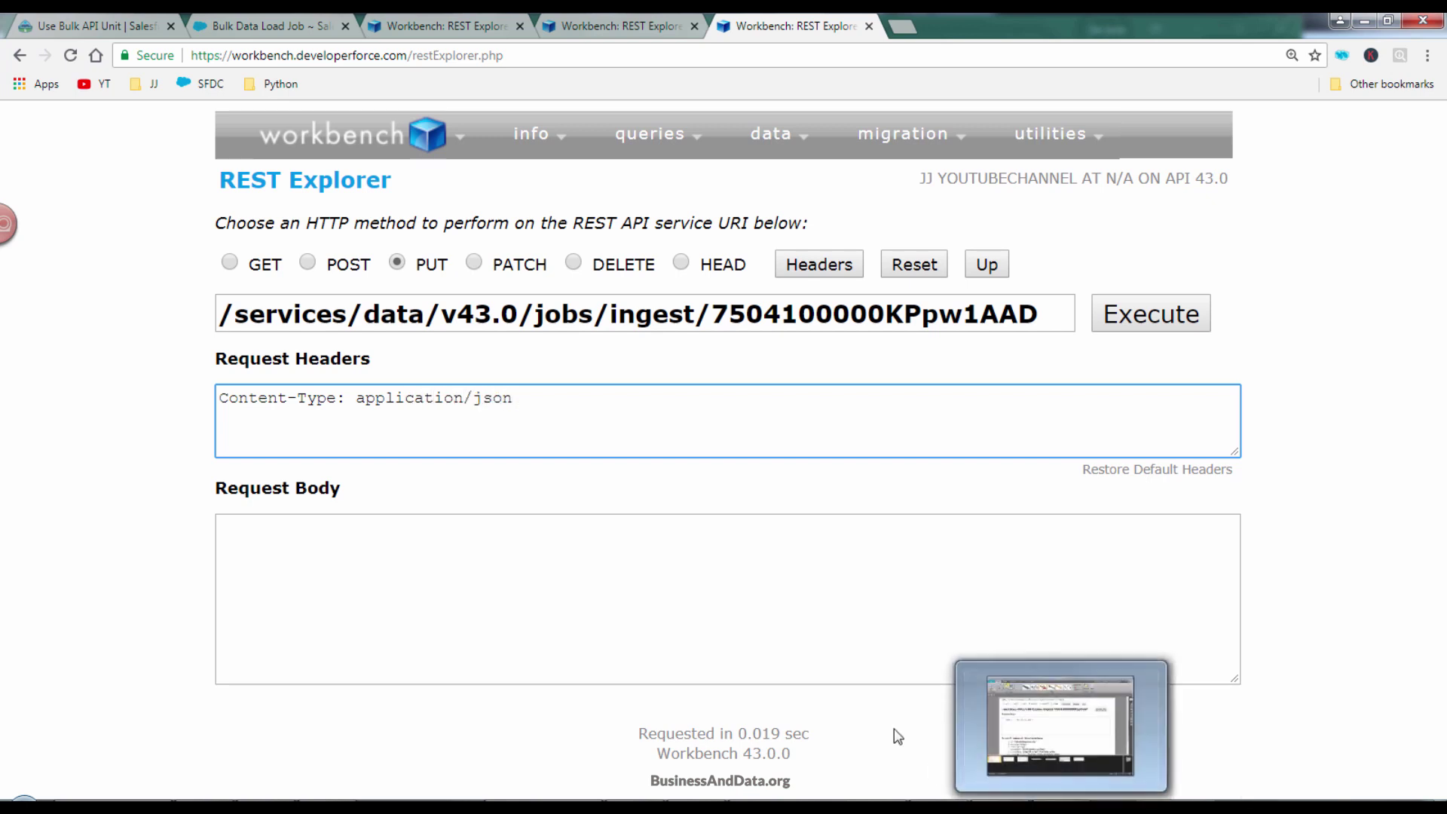
Enter a JSON request body that sets "state" to "UploadComplete"
click(857, 620)
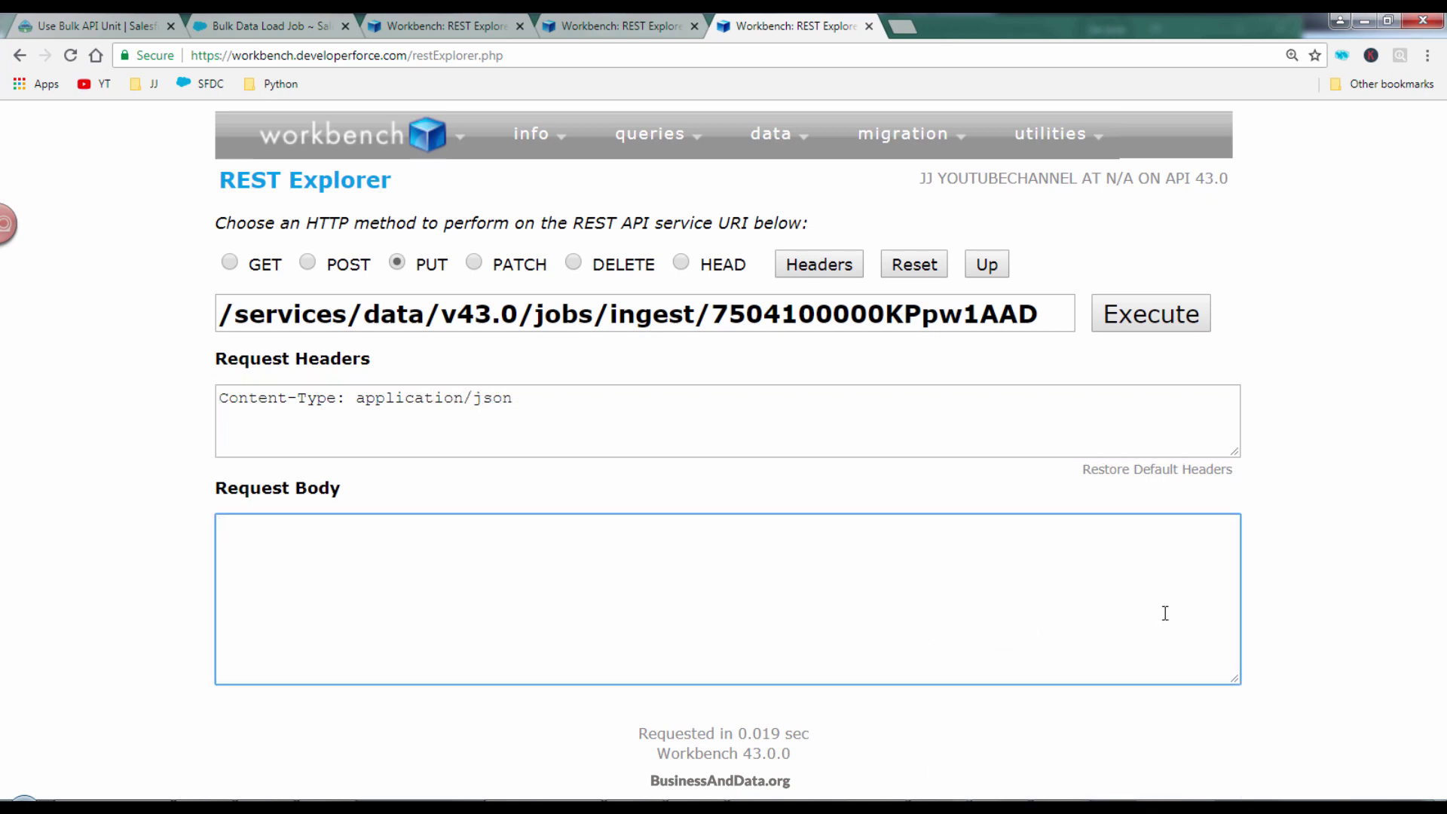
text({ })
key(Up)
key(Return)
text("state": "UploadComplete")
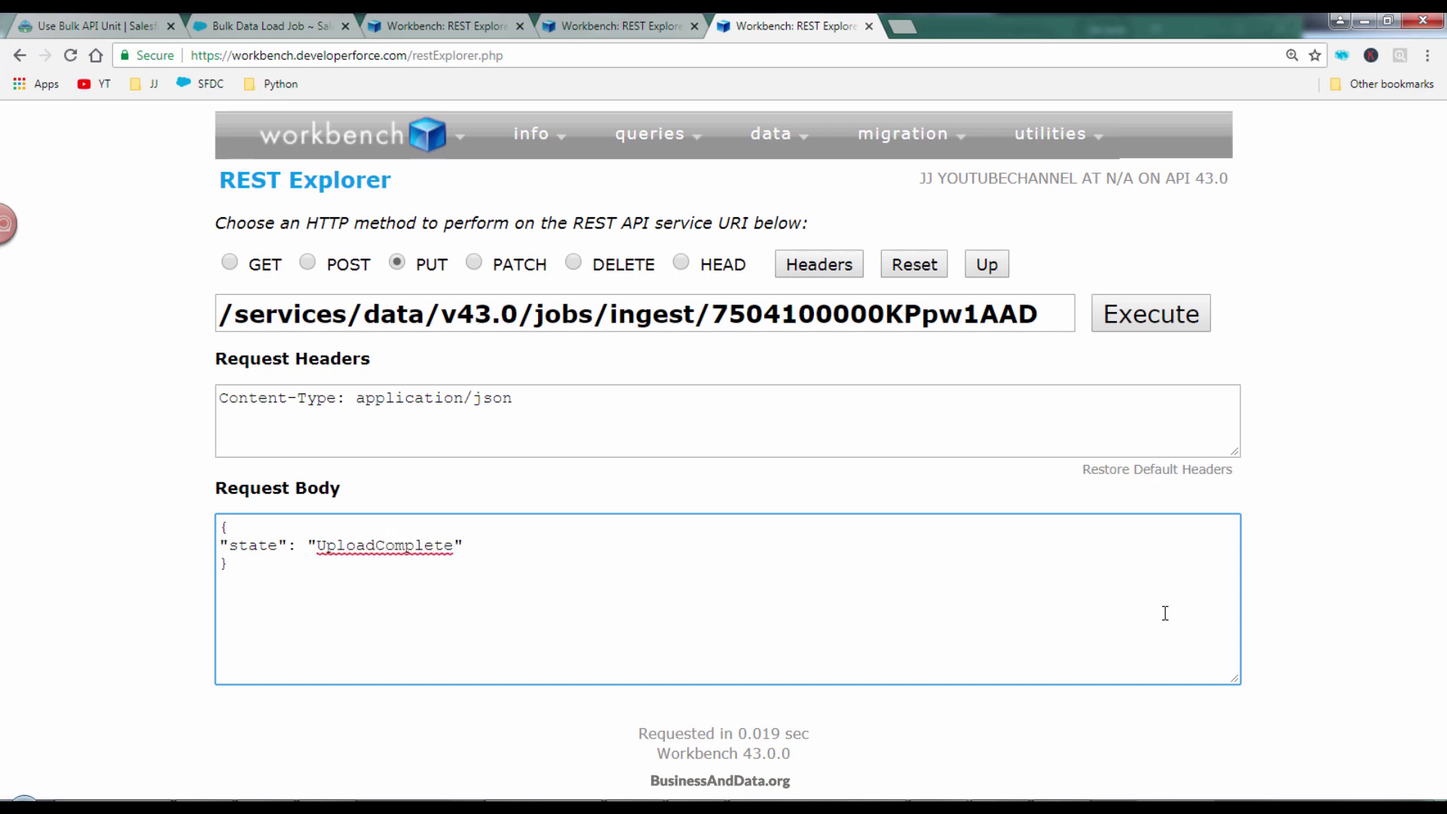
Try to execute the UploadComplete request with the PUT method and expand the error details
click(1185, 316)
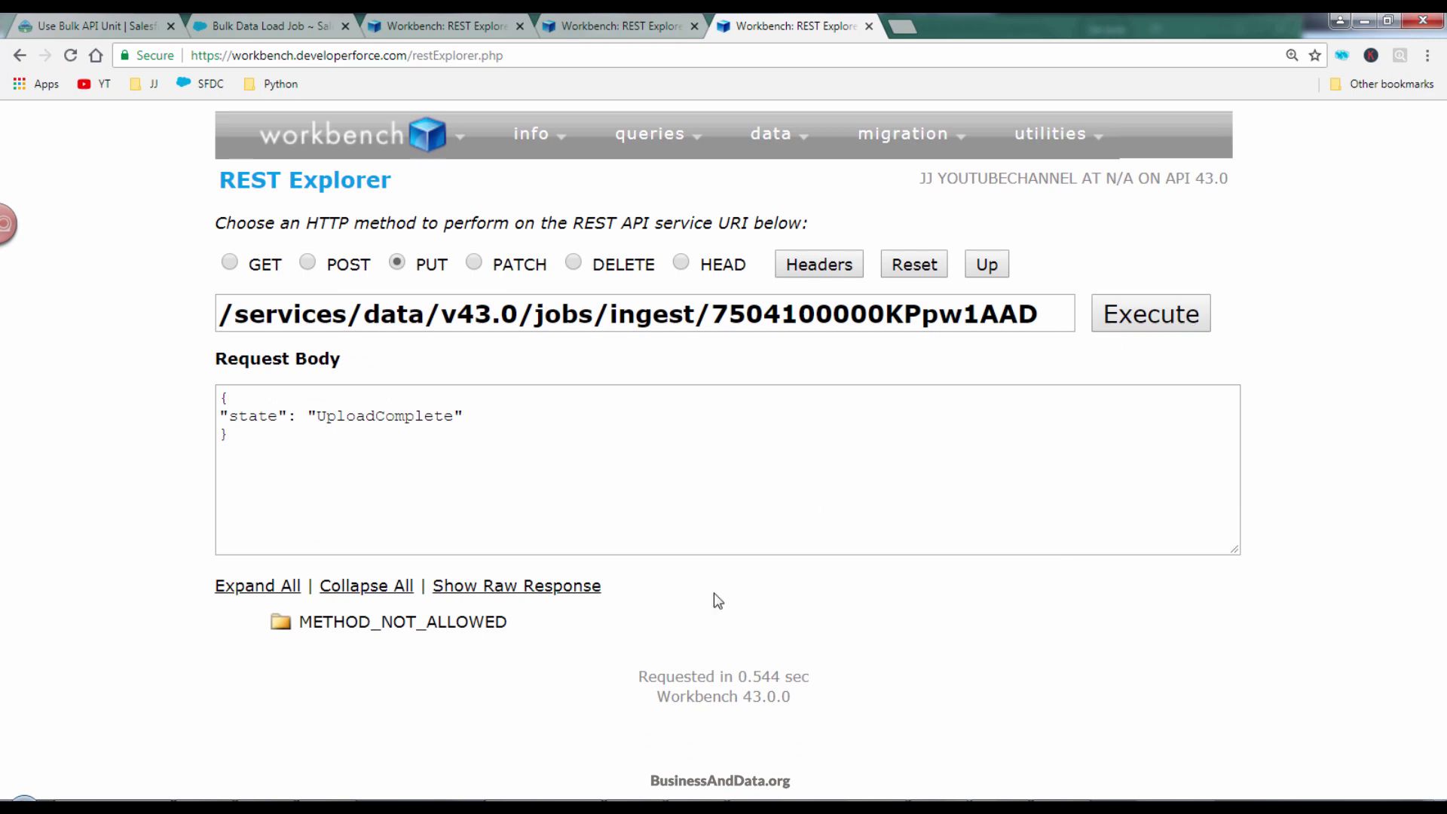
click(278, 629)
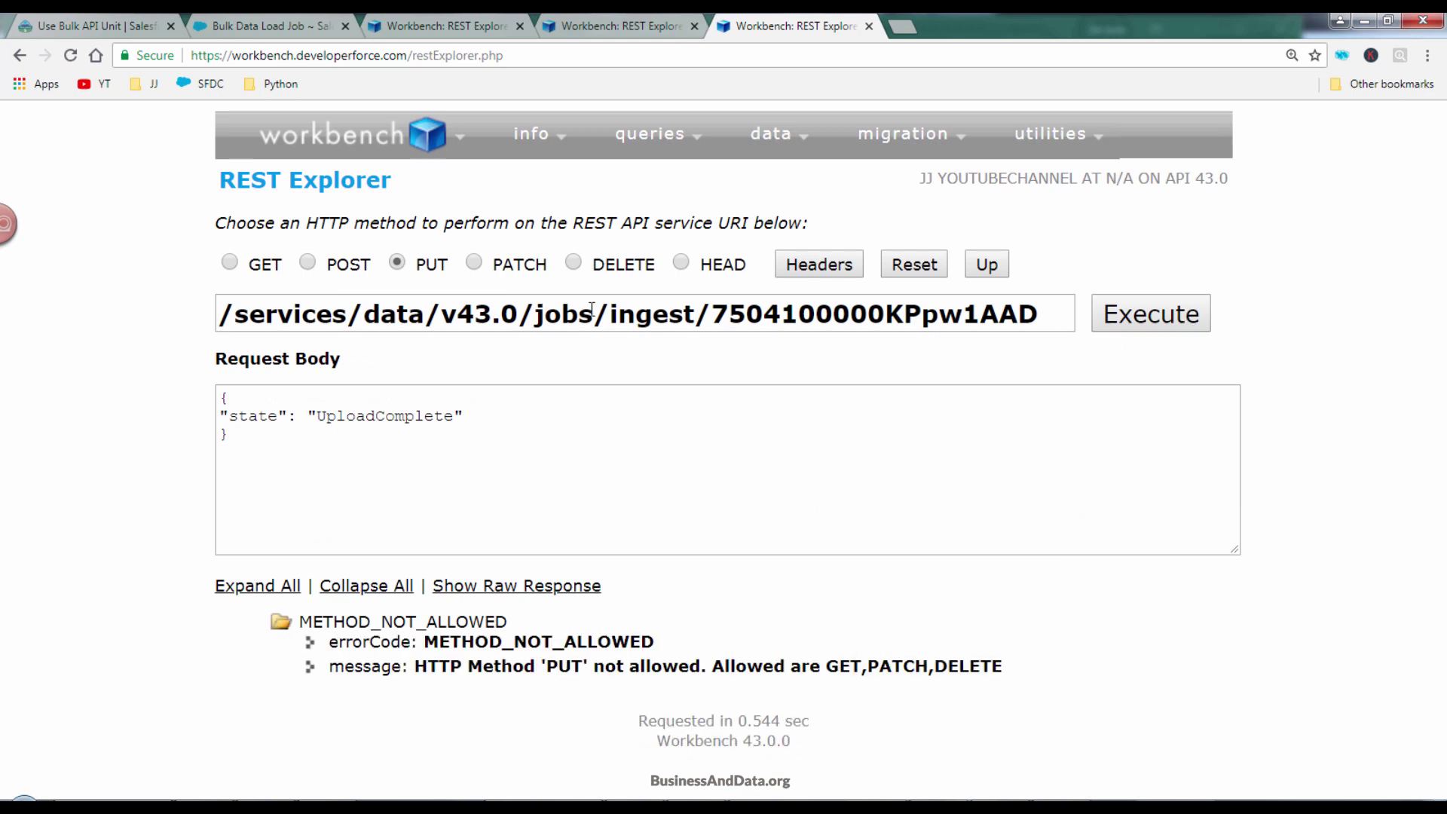
Change the HTTP method to PATCH, execute the UploadComplete request and review the returned job details
click(475, 262)
click(1174, 318)
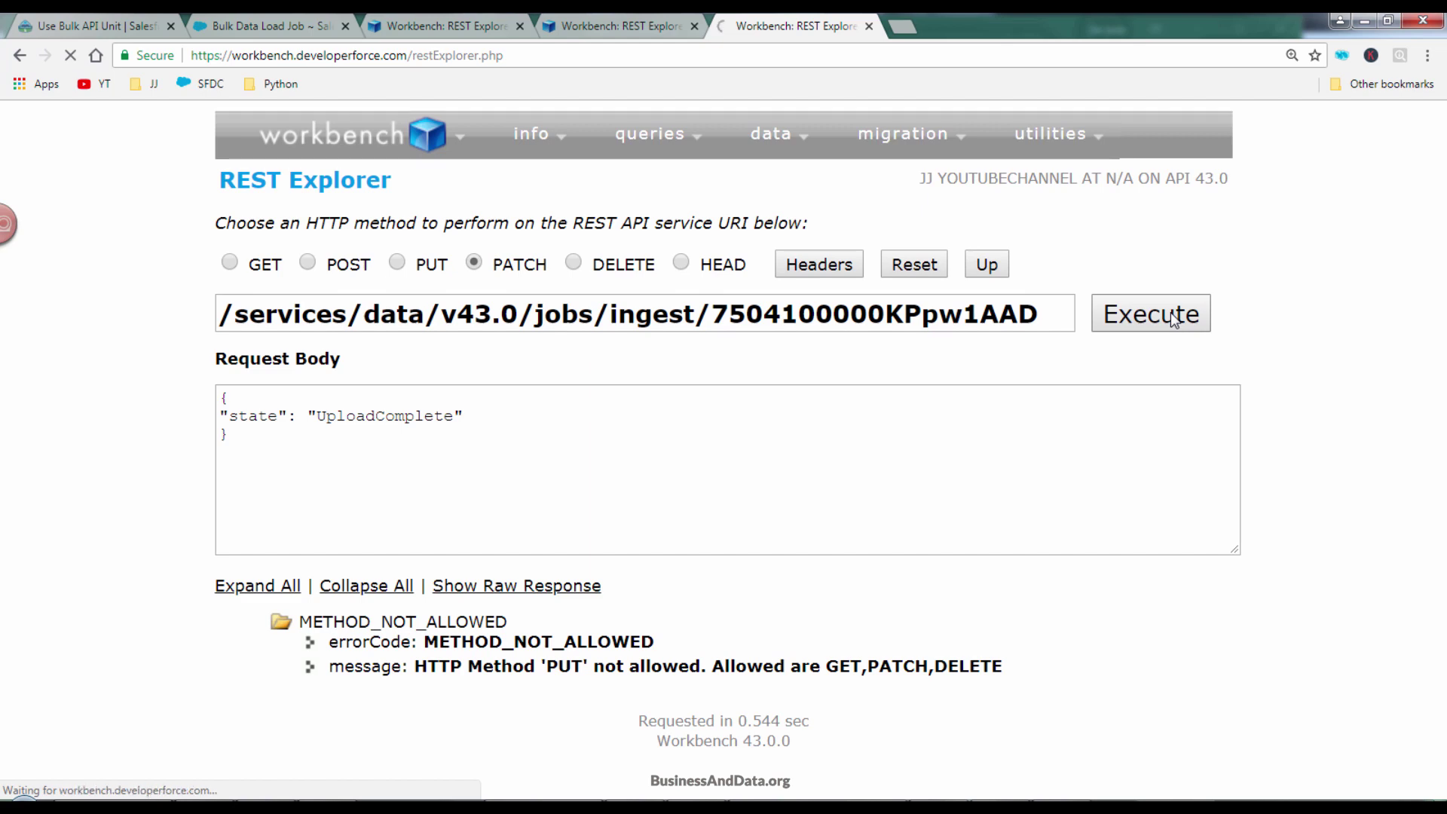
scroll(948, 553, down, 3)
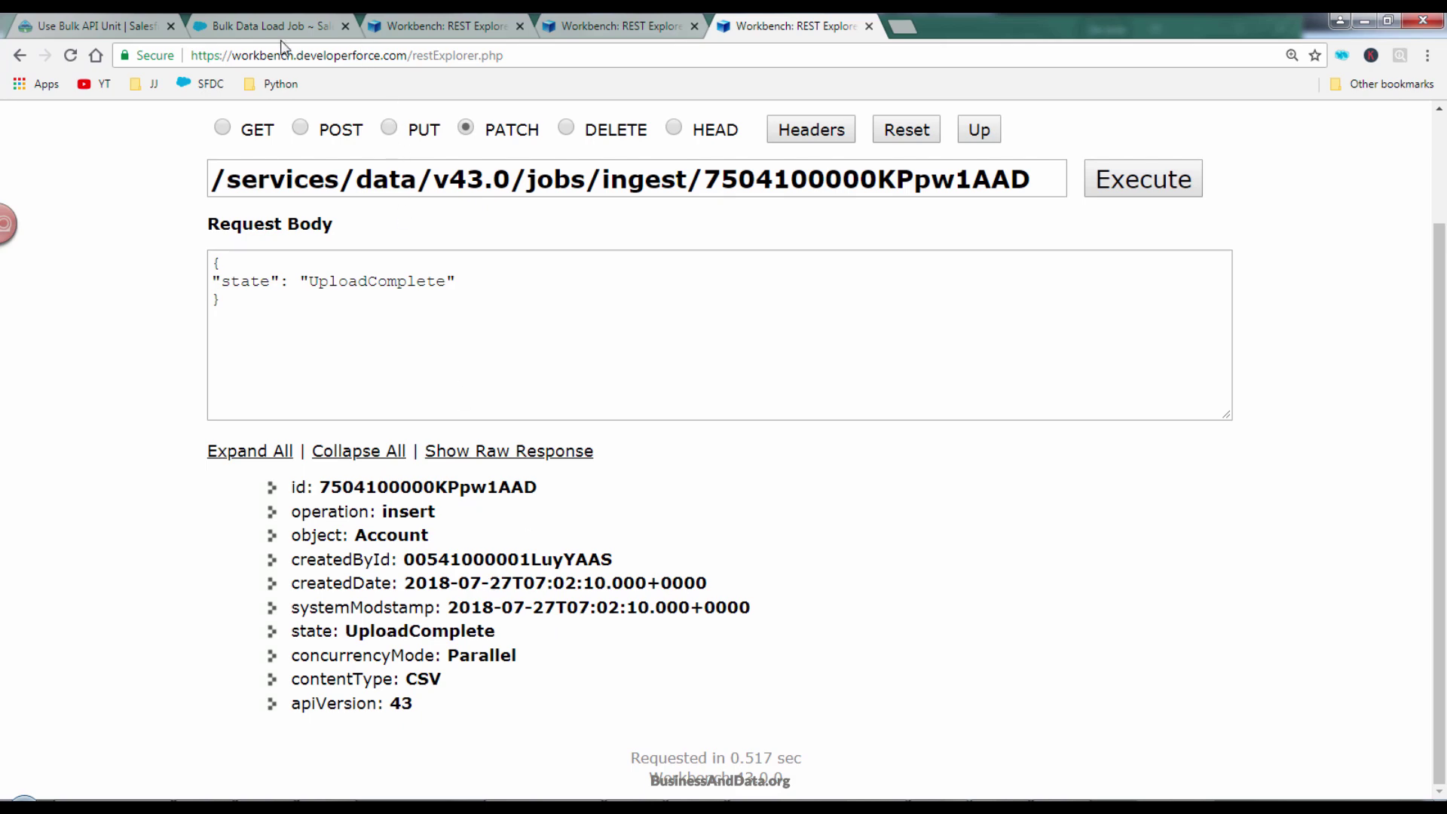
Return to the bulk data load job's detail page in Salesforce, reload it and check the job status
click(240, 30)
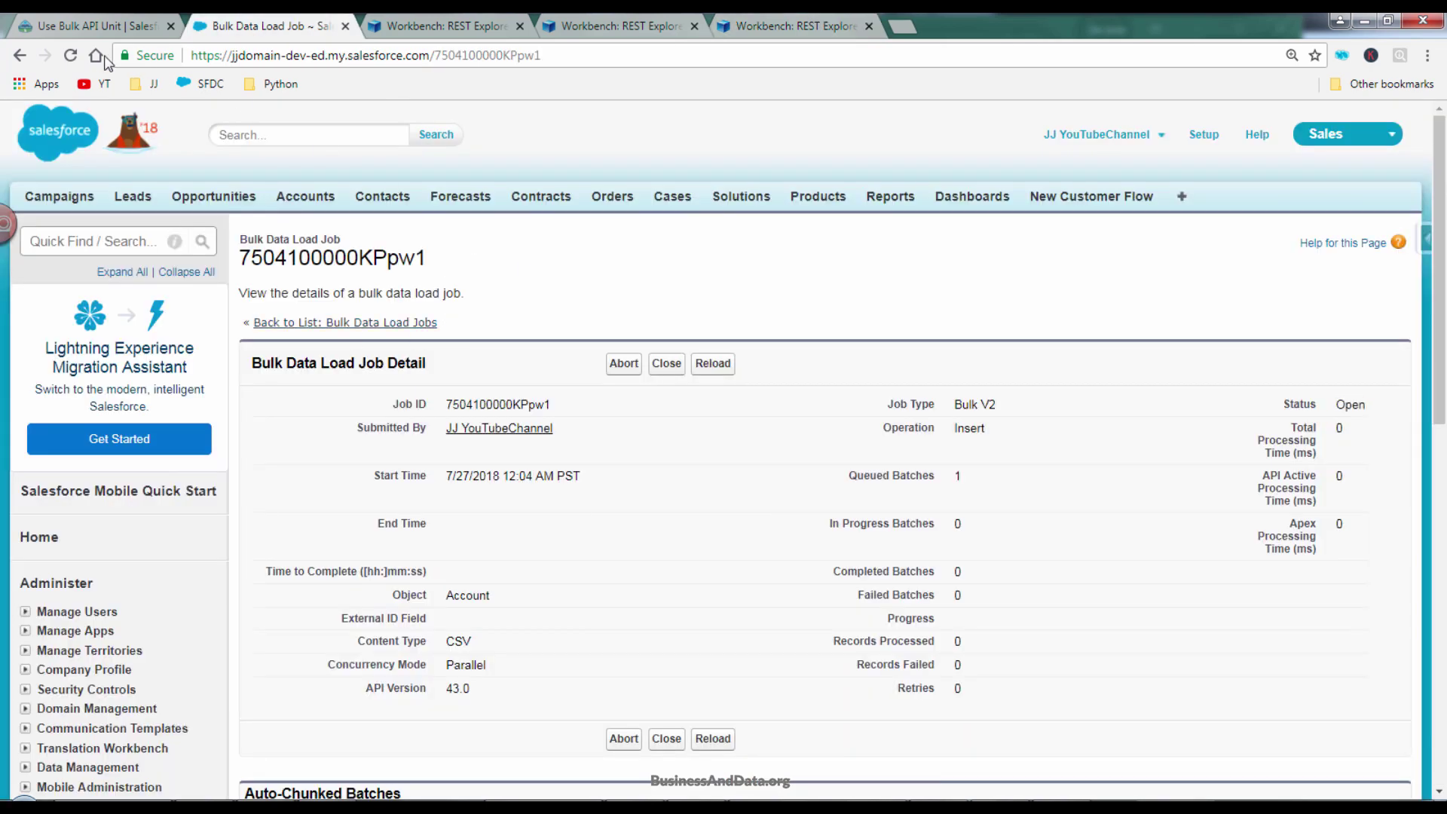
click(70, 55)
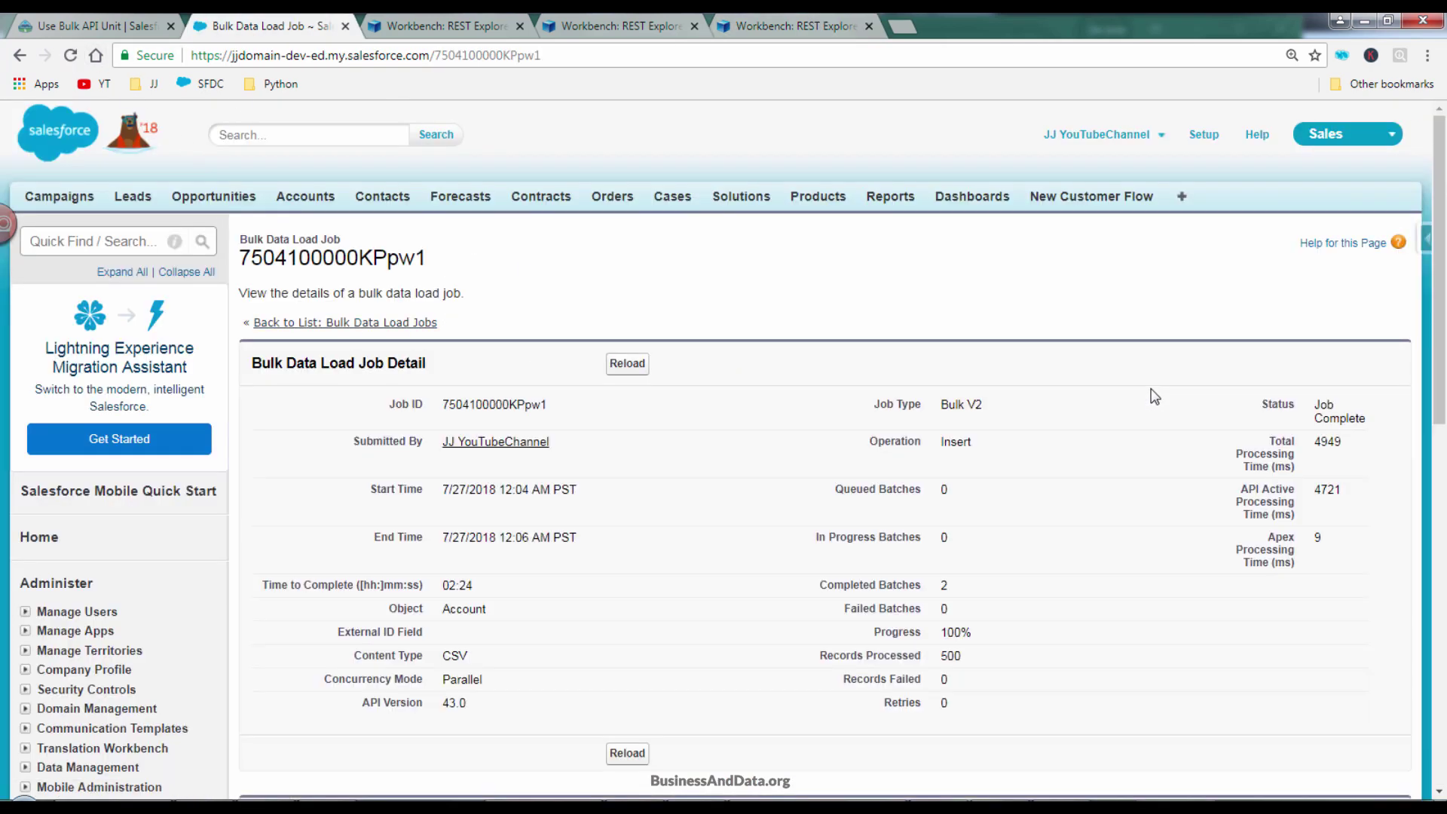
drag(1369, 424, 1266, 407)
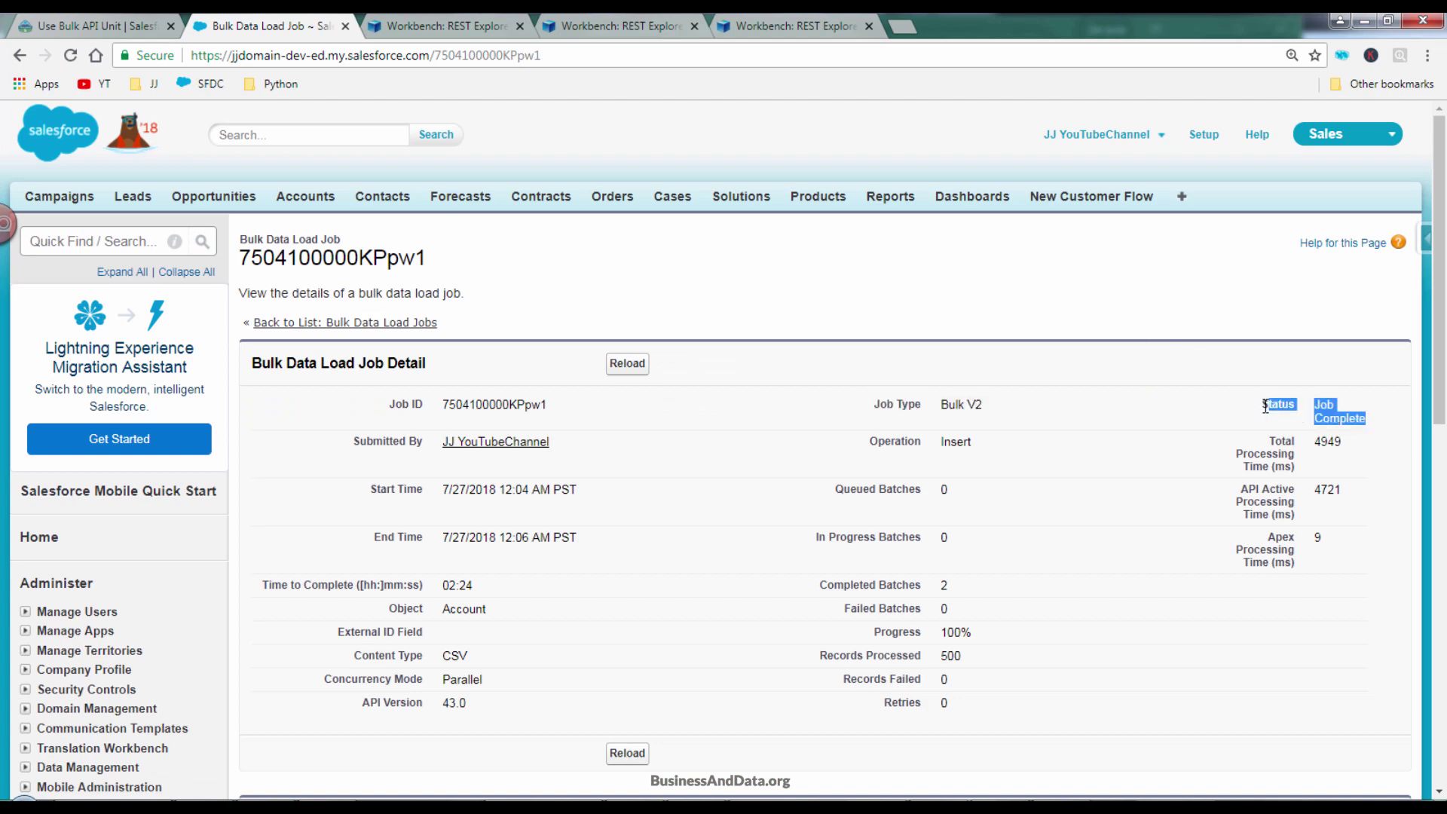
Review the bulk data load job's details and its auto-chunked batches
click(1265, 407)
scroll(1266, 437, down, 2)
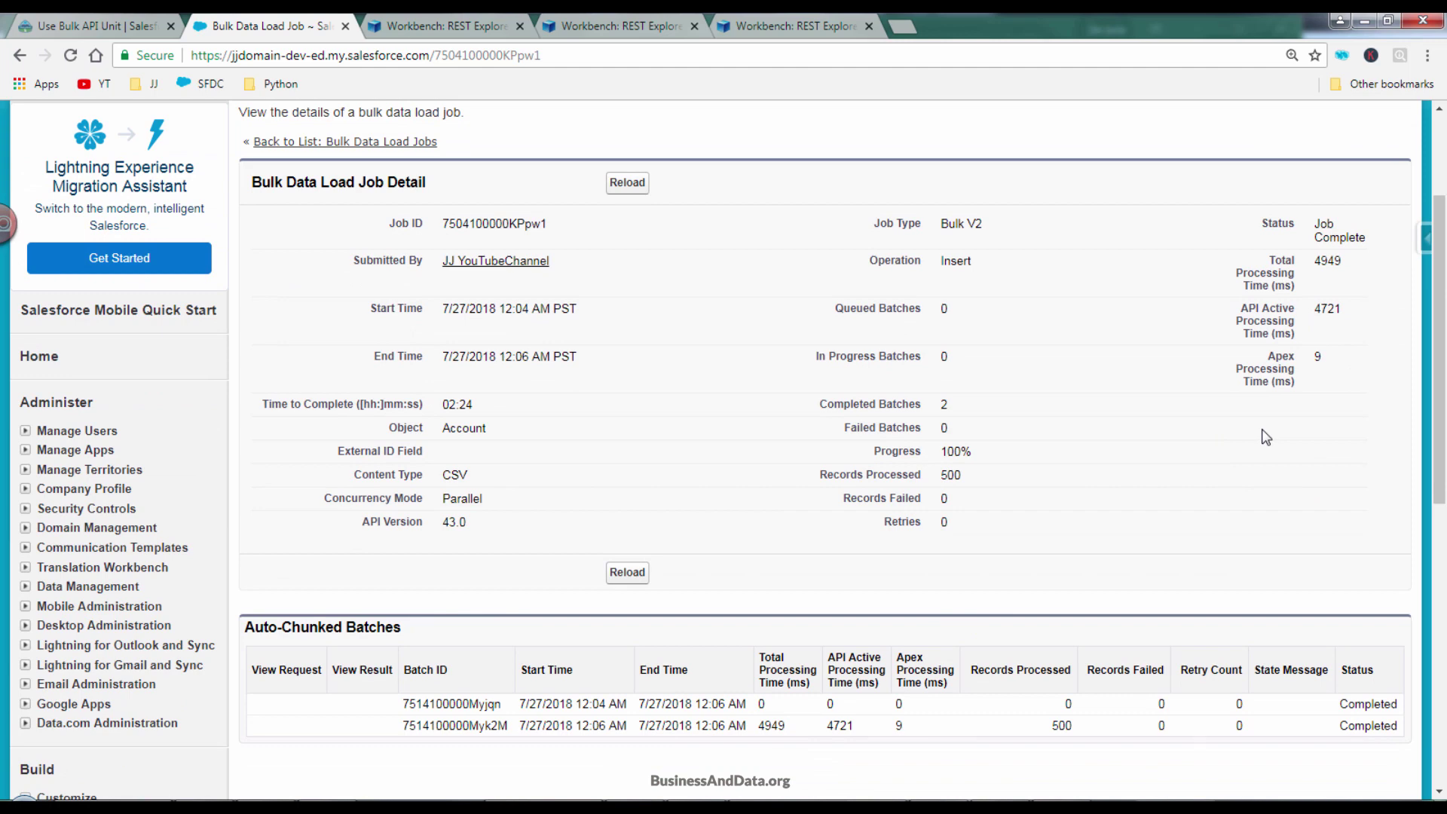
scroll(441, 143, up, 2)
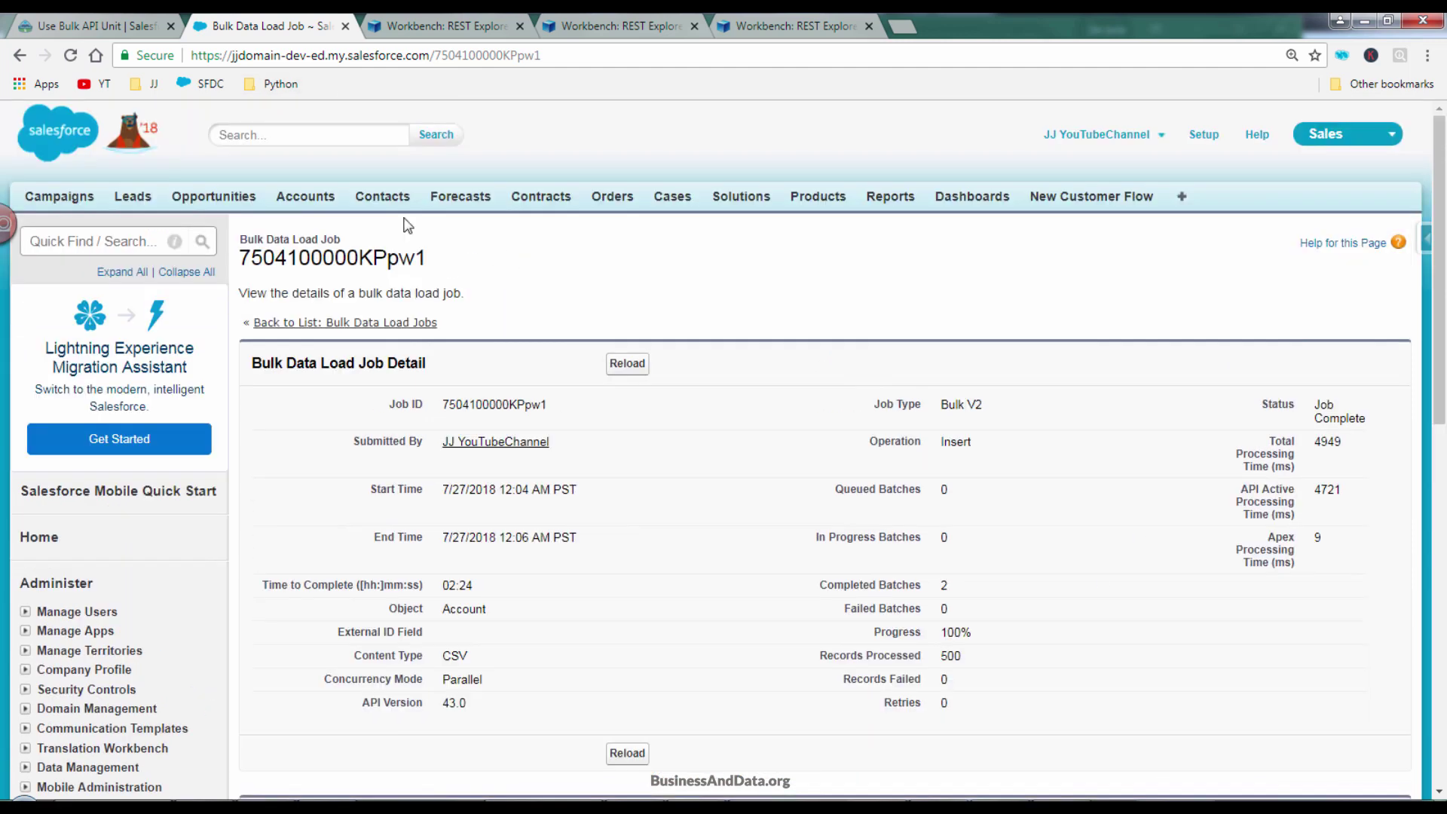
Open the All Accounts list view in Salesforce and look through it for the imported bulk company records
click(306, 202)
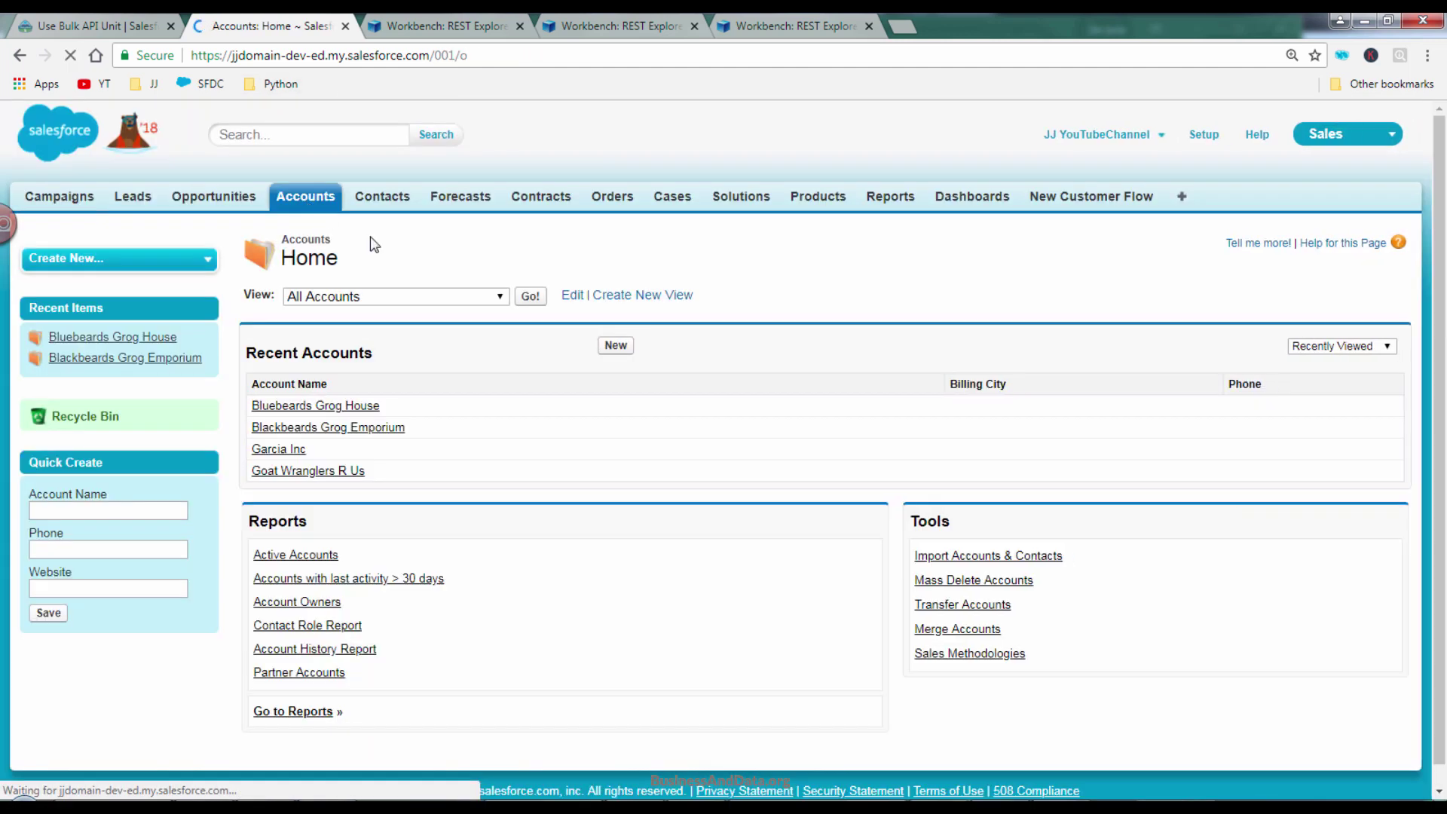
click(539, 299)
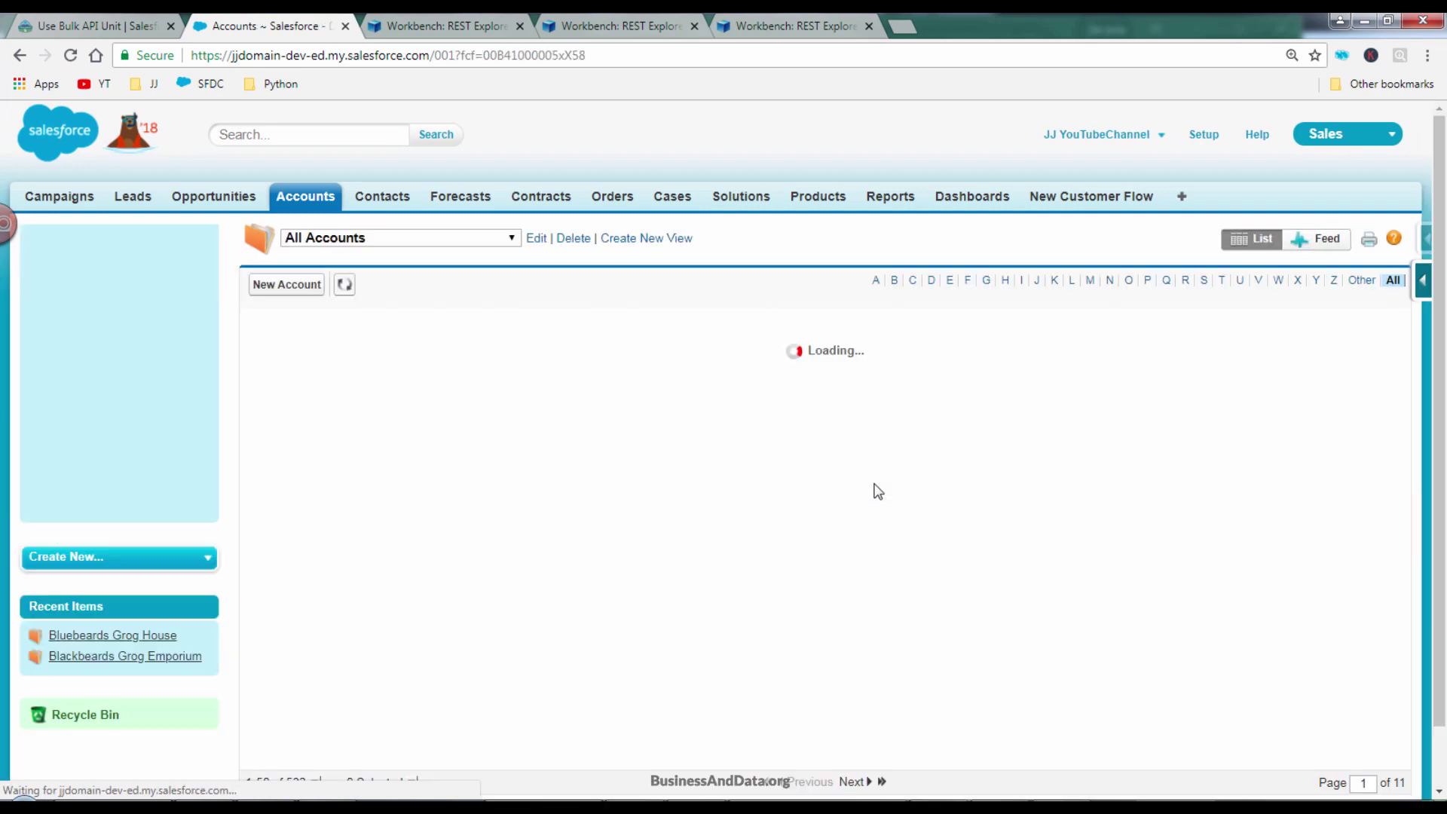
scroll(878, 491, down, 1)
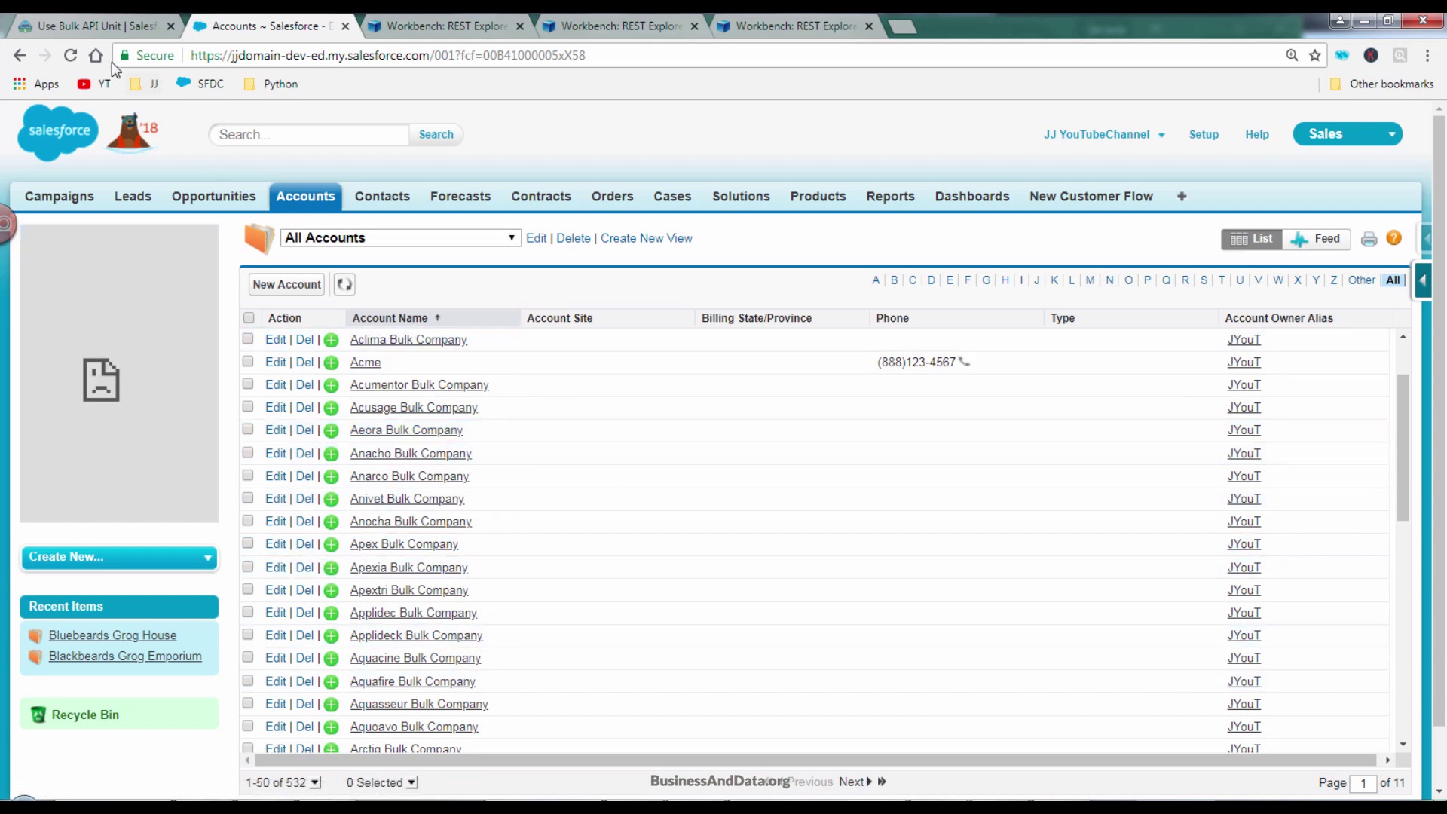
Return to the Trailhead Use Bulk API unit and submit the hands-on challenge for checking
click(105, 26)
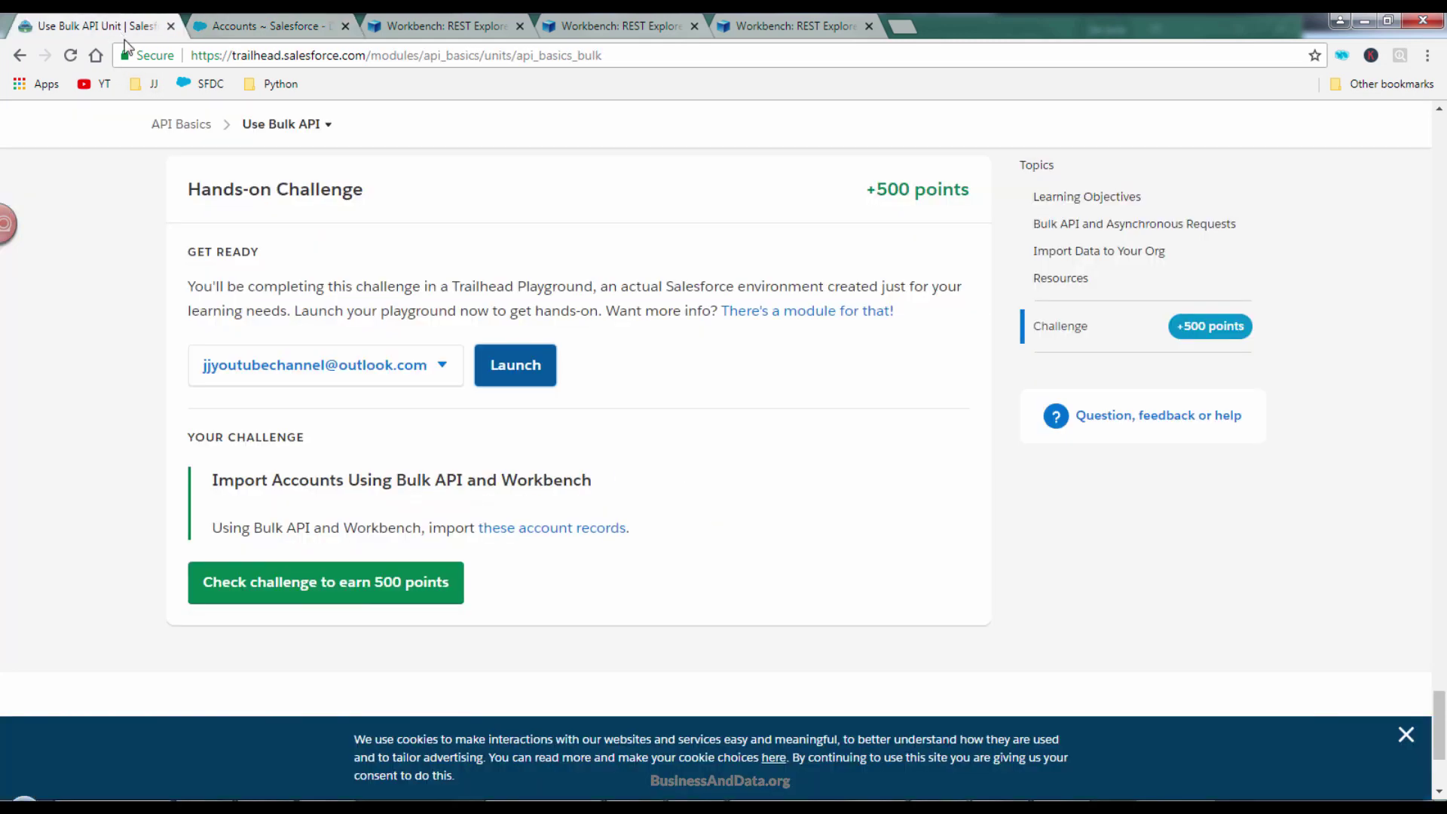
click(406, 594)
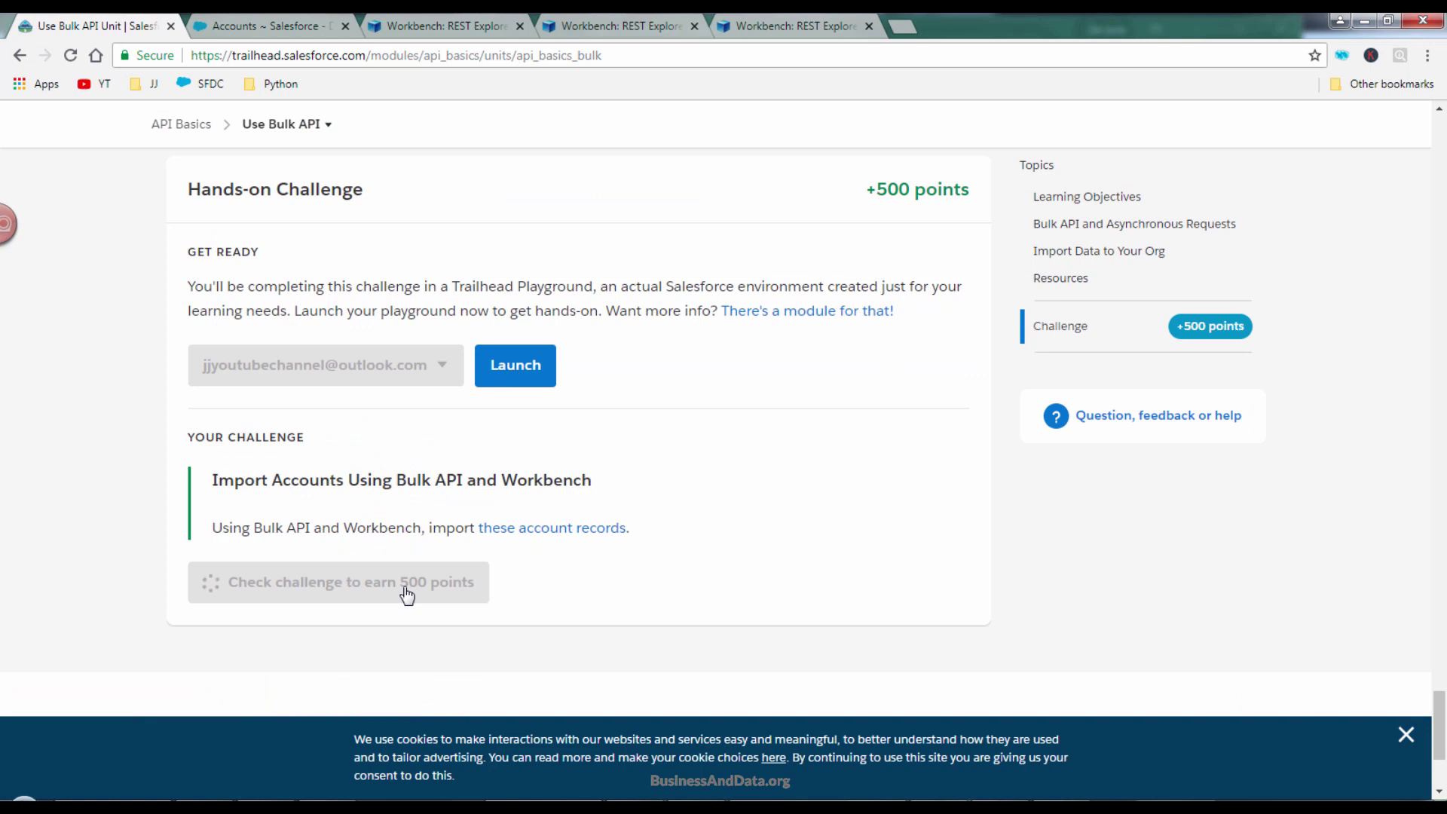